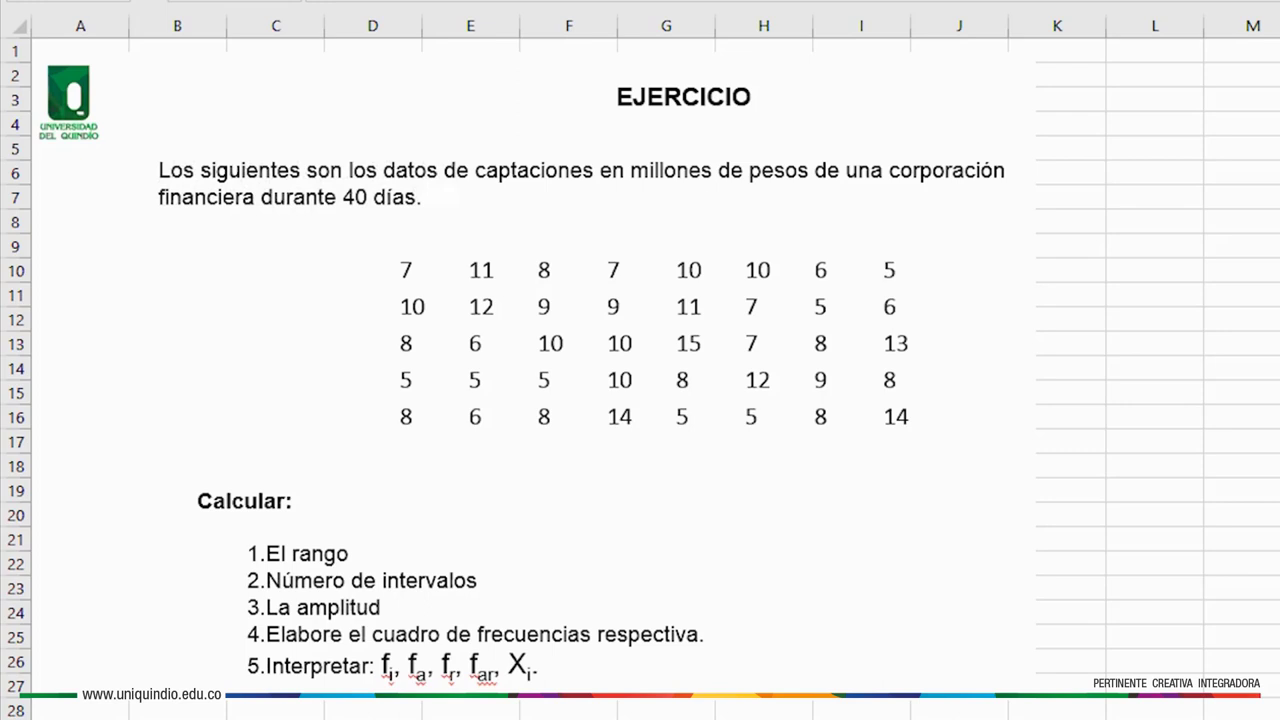
Review the exercise statement and the 40 daily captaciones values in the BASE DE DATOS table
{"action": "left_click", "coordinate": [1250, 270]}
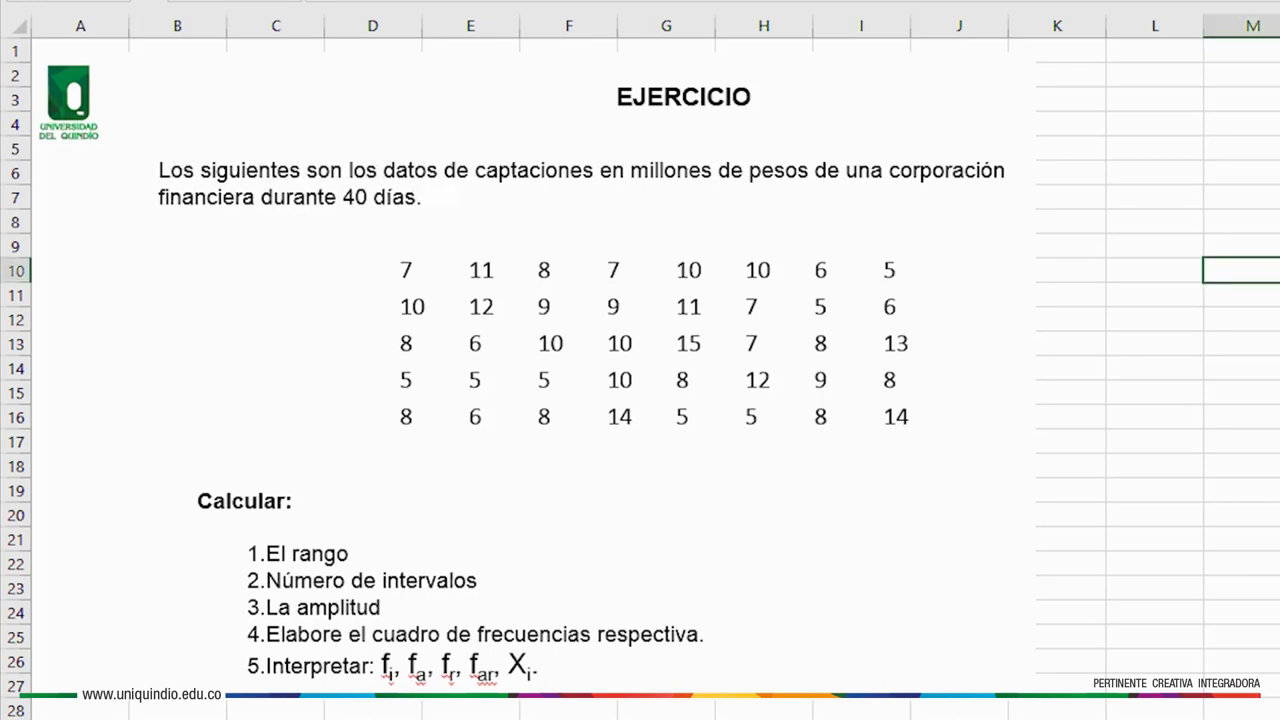
{"action": "key", "text": "ctrl+Page_Down"}
{"action": "left_click_drag", "start_coordinate": [103, 160], "coordinate": [738, 328]}
{"action": "left_click", "coordinate": [999, 163]}
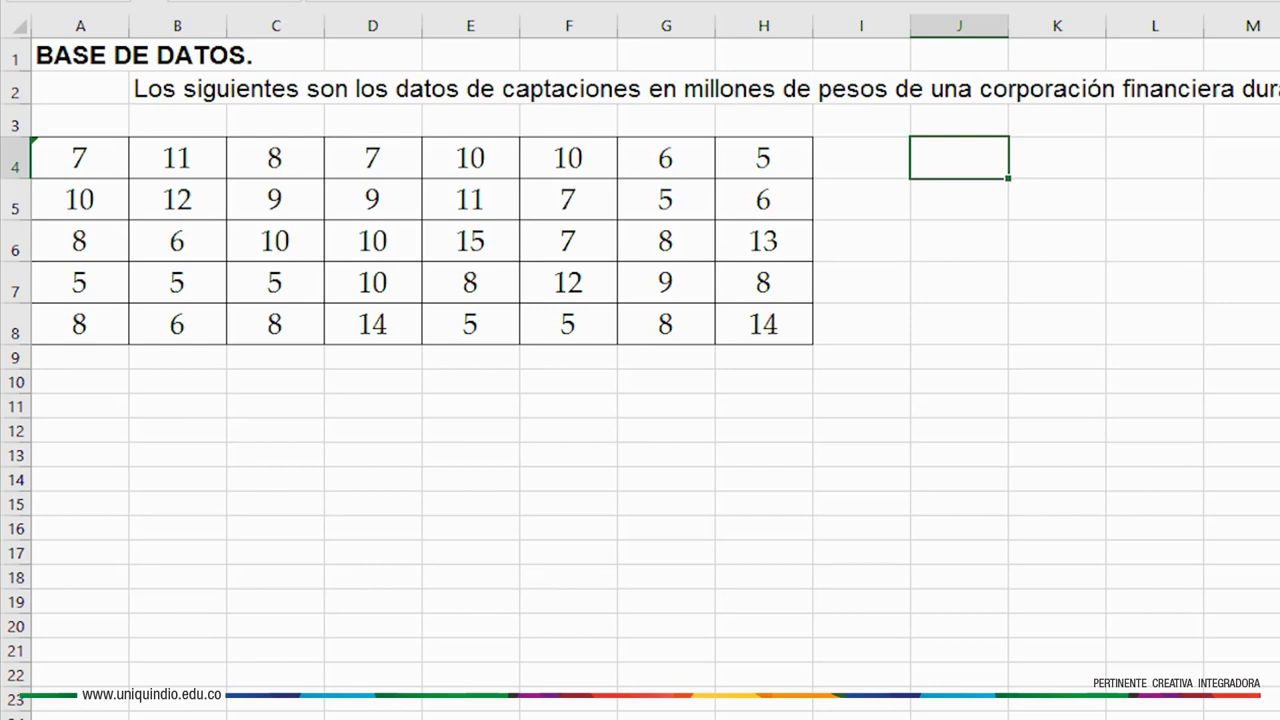
{"action": "left_click_drag", "start_coordinate": [49, 157], "coordinate": [745, 324]}
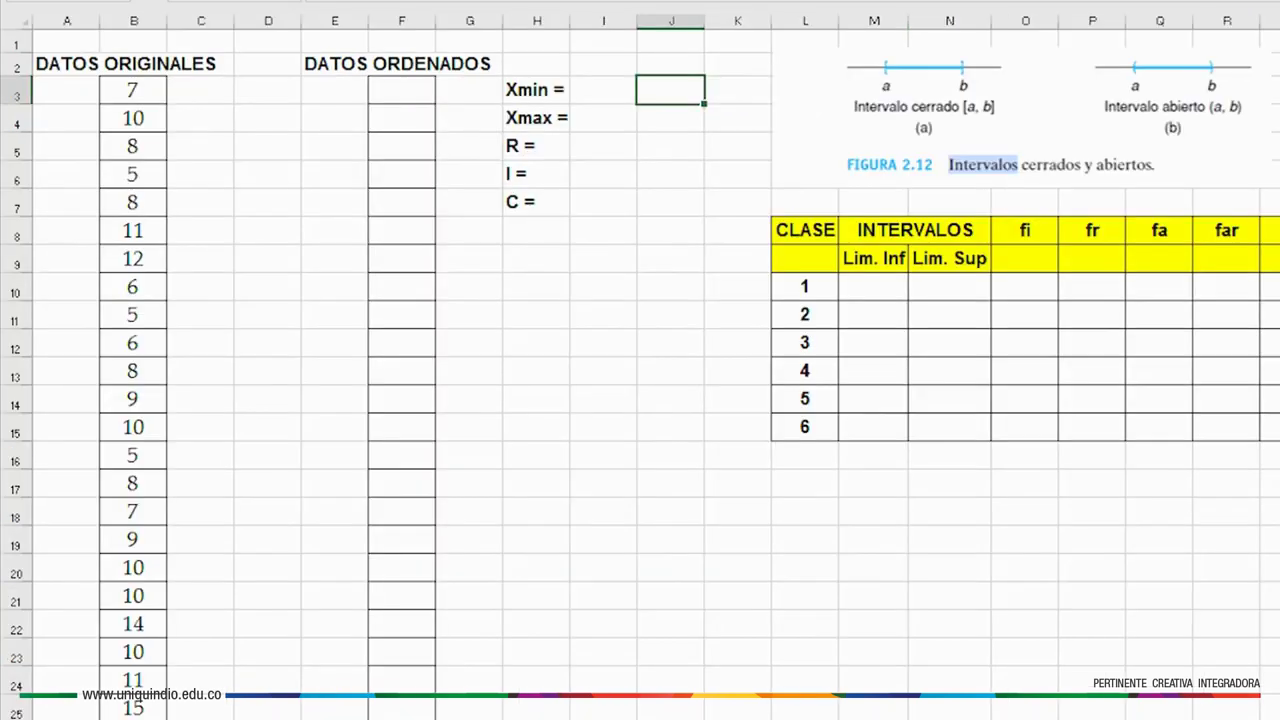
Copy the DATOS ORIGINALES values in B3:B42 into the DATOS ORDENADOS column starting at F3
{"action": "left_click", "coordinate": [118, 86]}
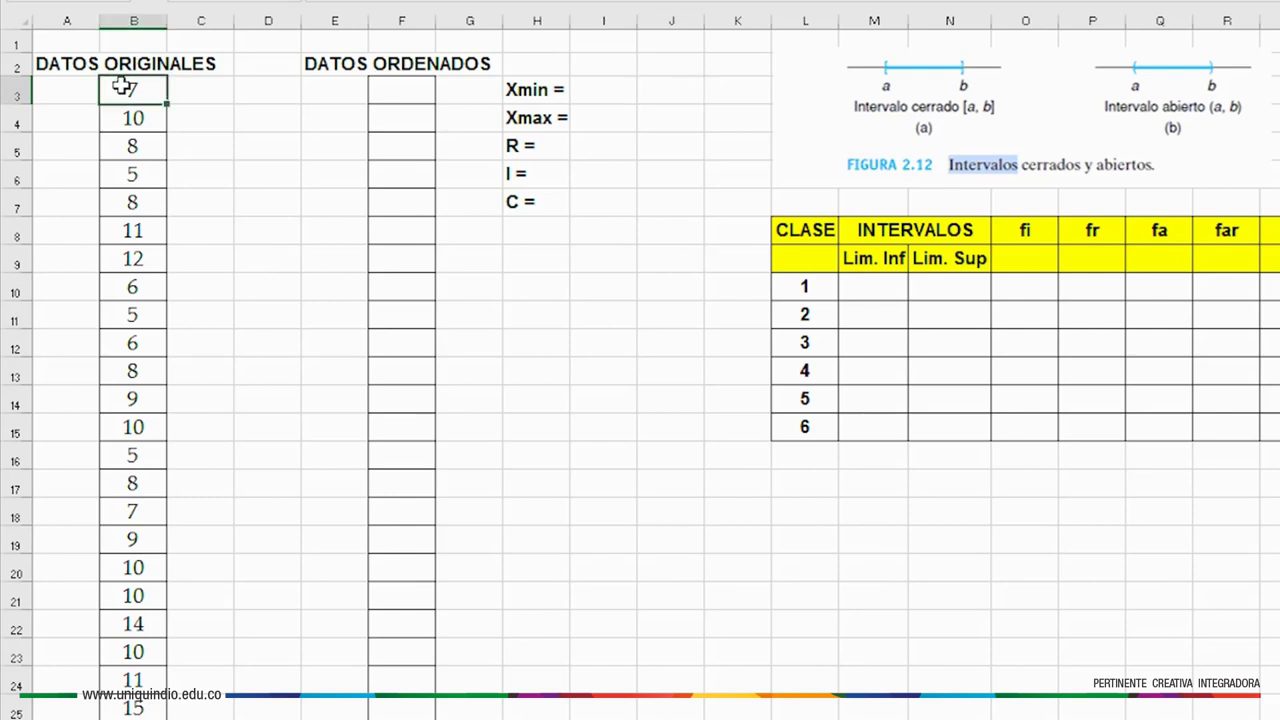
{"action": "left_click_drag", "start_coordinate": [118, 104], "coordinate": [129, 688]}
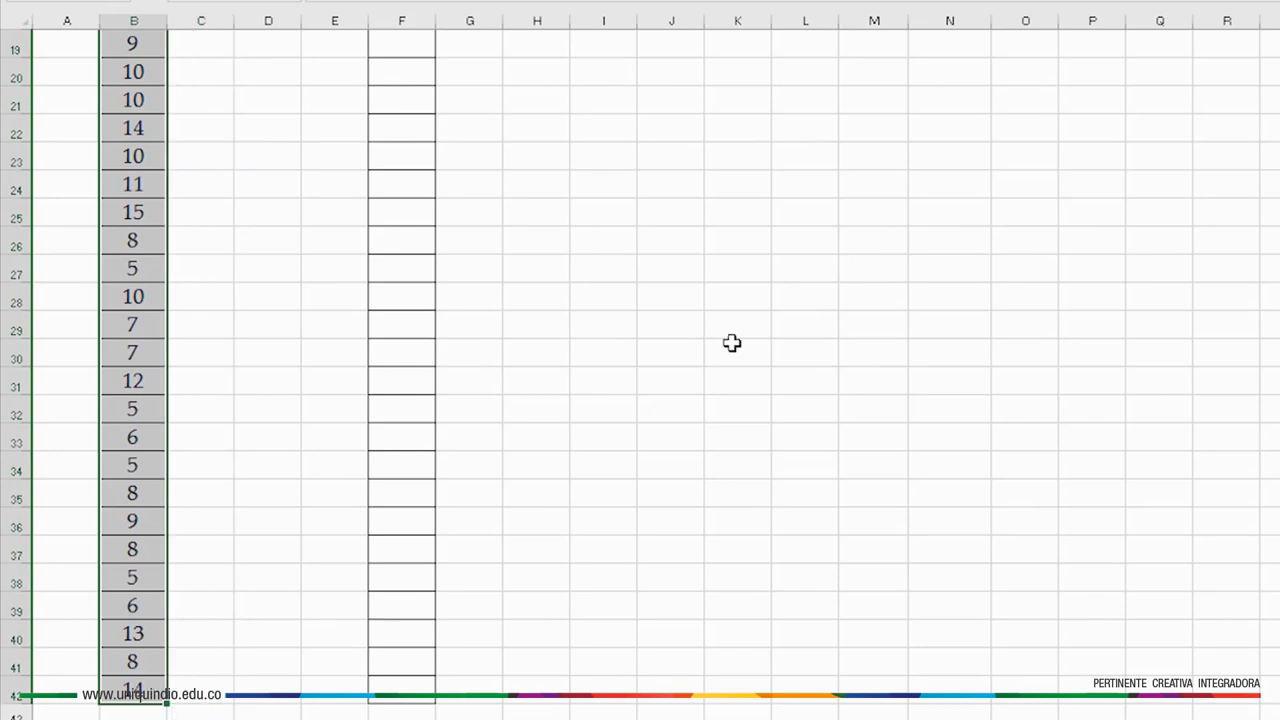
{"action": "key", "text": "ctrl+c"}
{"action": "scroll", "coordinate": [600, 250], "scroll_direction": "up", "scroll_amount": 6}
{"action": "left_click", "coordinate": [409, 90]}
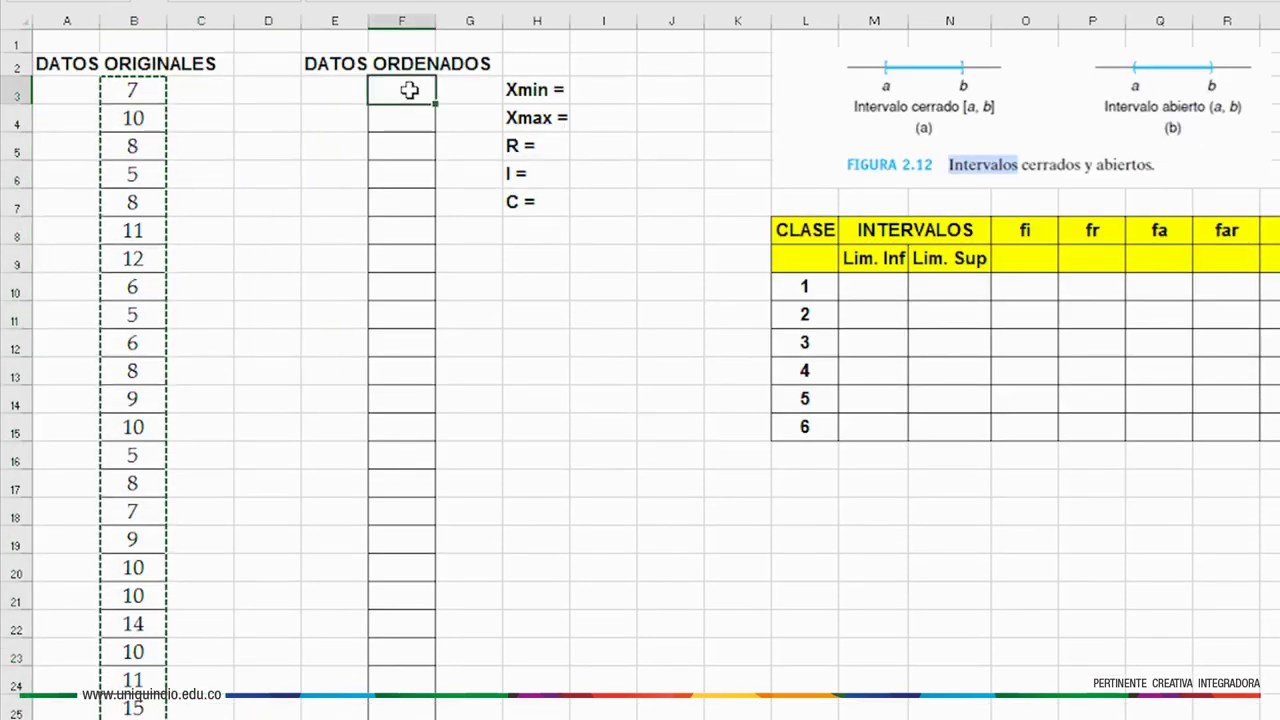
{"action": "key", "text": "ctrl+v"}
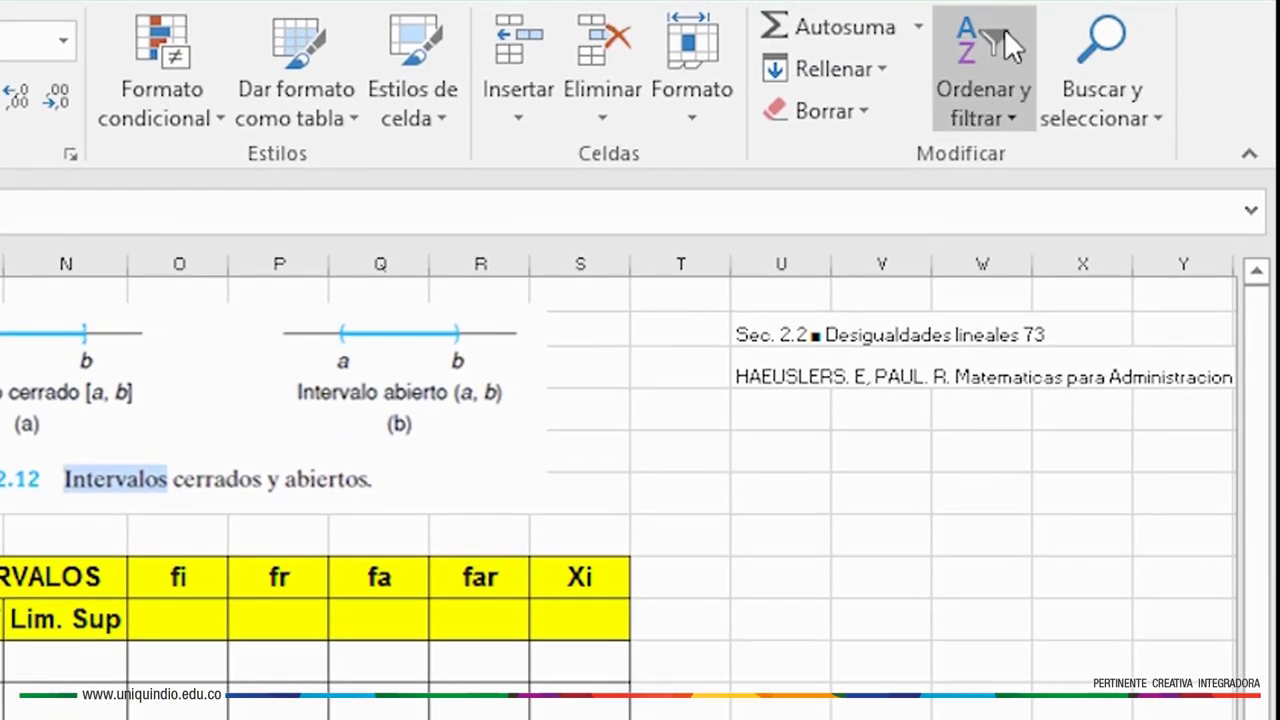
Sort the pasted DATOS ORDENADOS values from smallest to largest, continuing with the current selection only
{"action": "left_click", "coordinate": [1004, 49]}
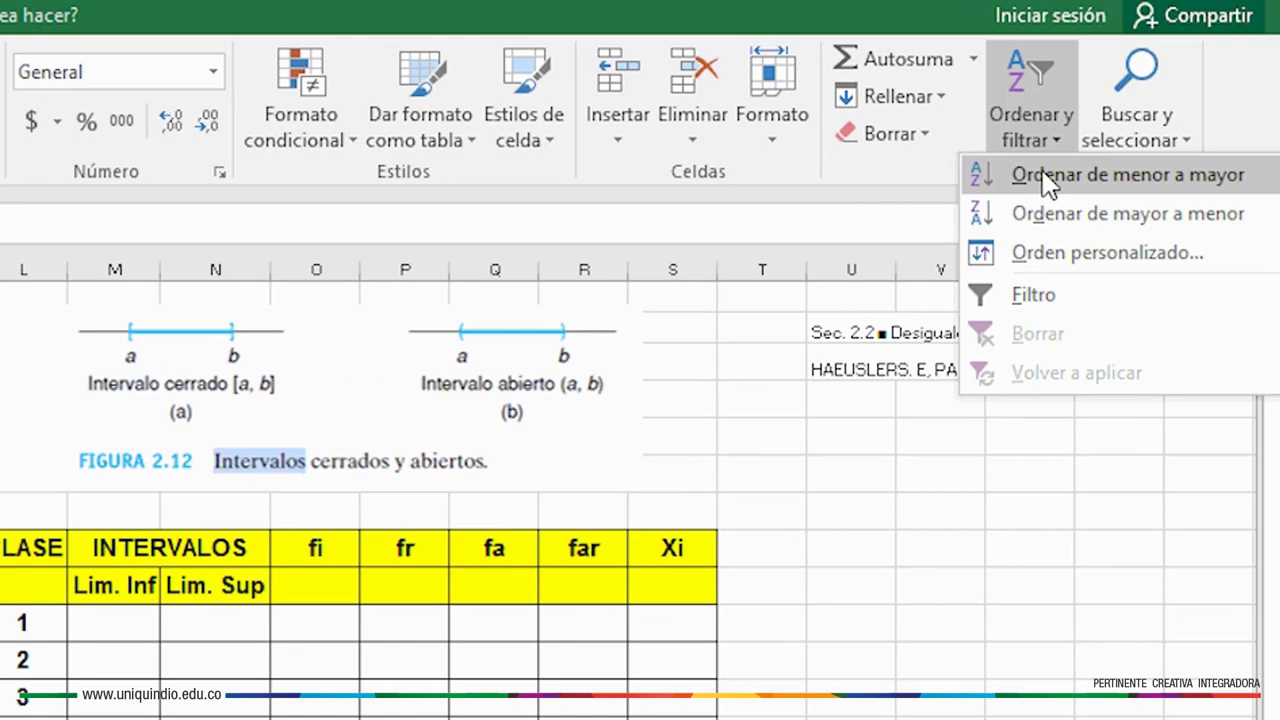
{"action": "left_click", "coordinate": [996, 160]}
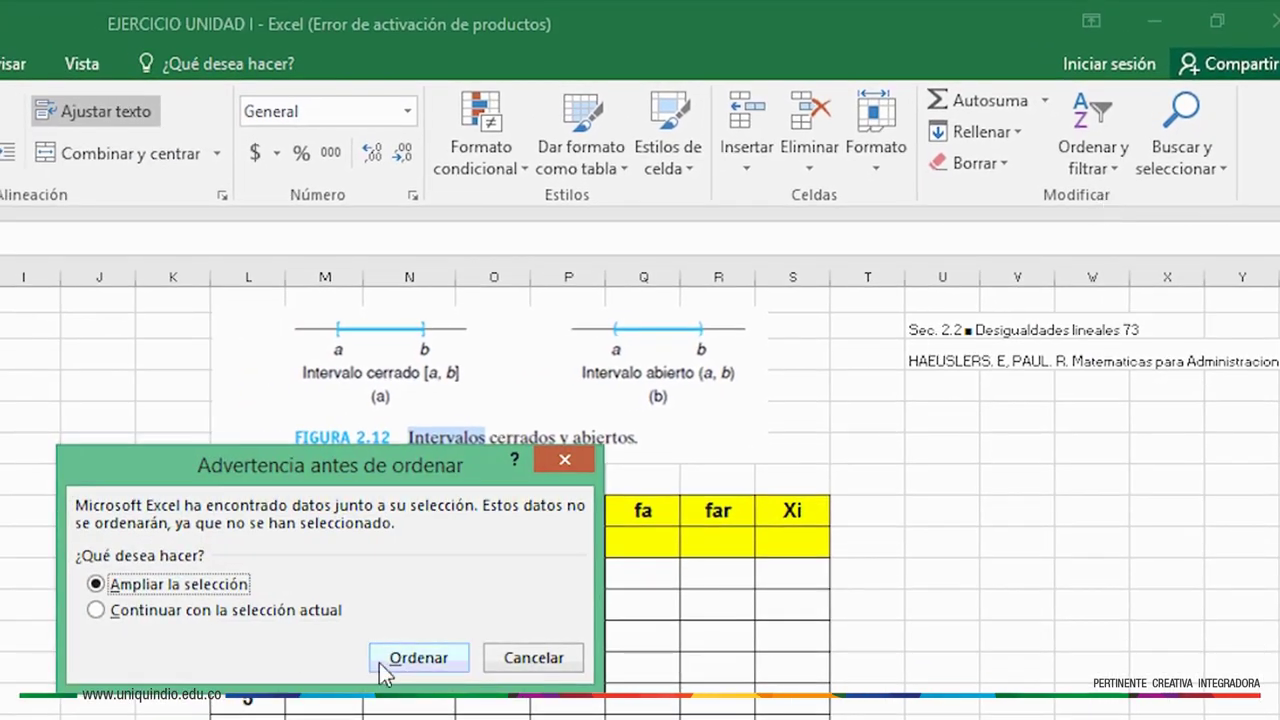
{"action": "left_click", "coordinate": [96, 611]}
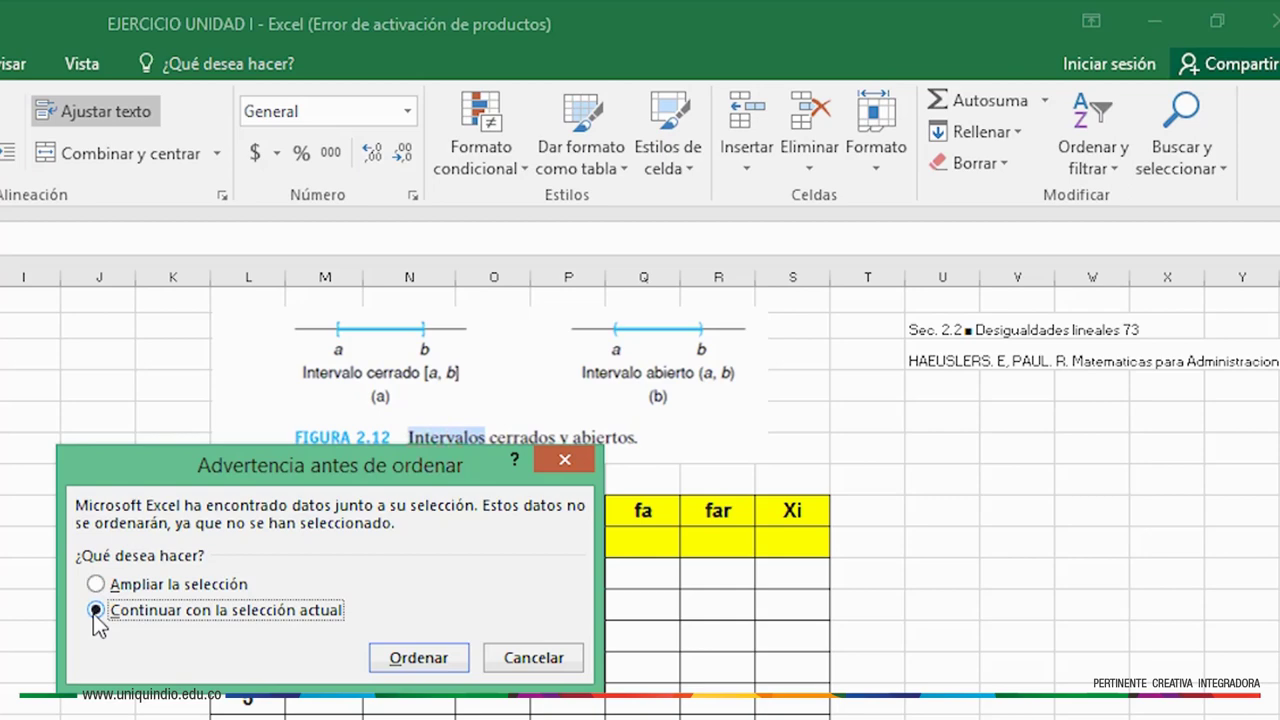
{"action": "left_click", "coordinate": [418, 658]}
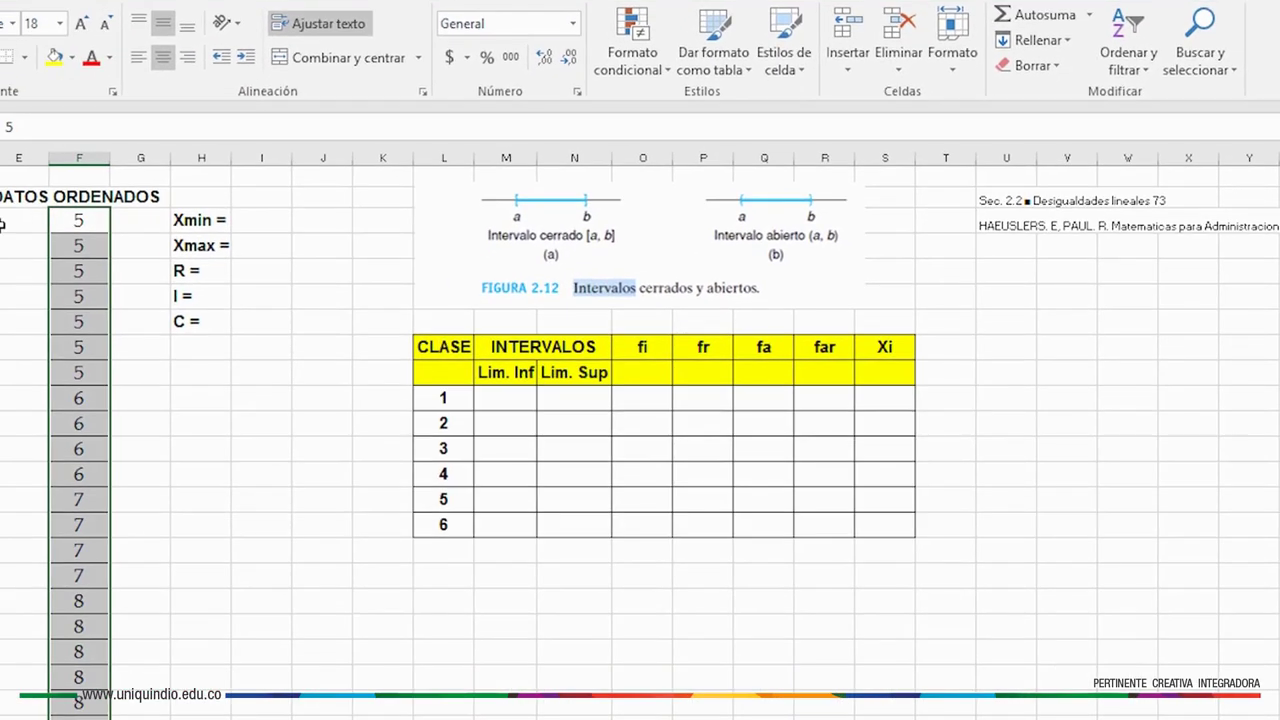
{"action": "left_click", "coordinate": [40, 228]}
{"action": "mouse_move", "coordinate": [77, 223]}
{"action": "left_mouse_down"}
{"action": "mouse_move", "coordinate": [77, 705]}
{"action": "mouse_move", "coordinate": [107, 677]}
{"action": "mouse_move", "coordinate": [88, 152]}
{"action": "mouse_move", "coordinate": [77, 210]}
{"action": "left_mouse_up"}
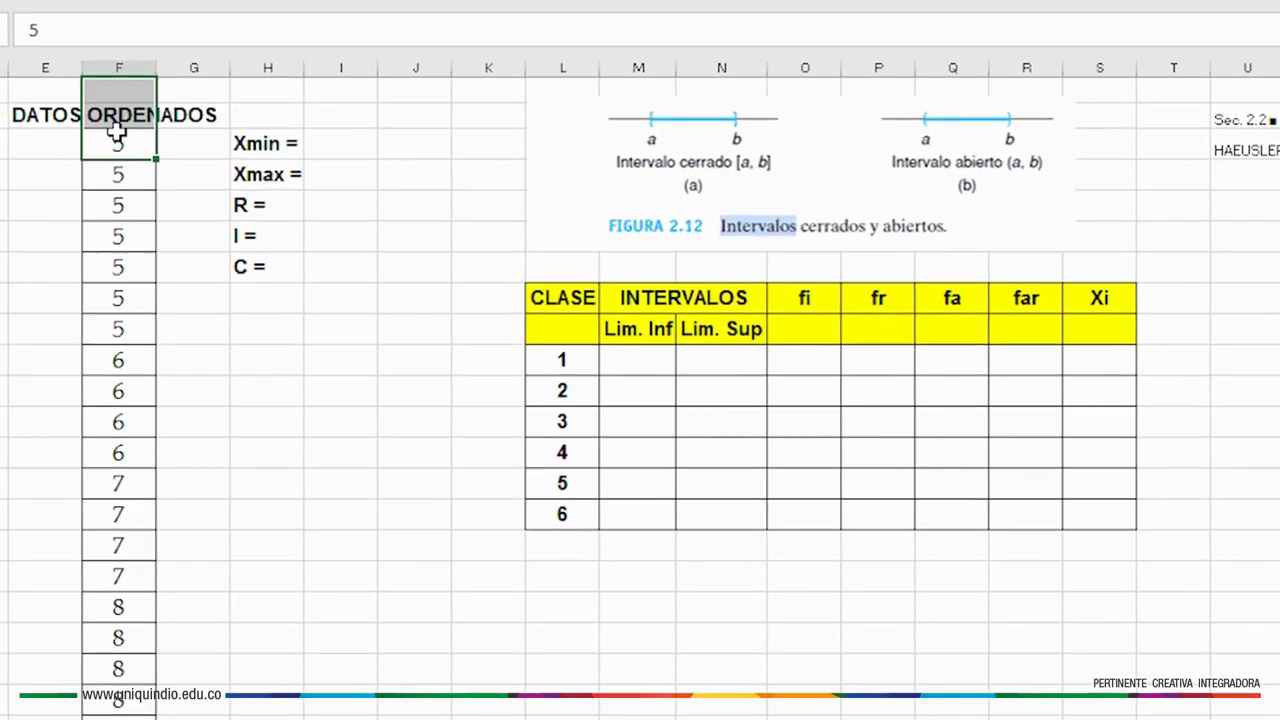
{"action": "left_click_drag", "start_coordinate": [117, 133], "coordinate": [118, 145]}
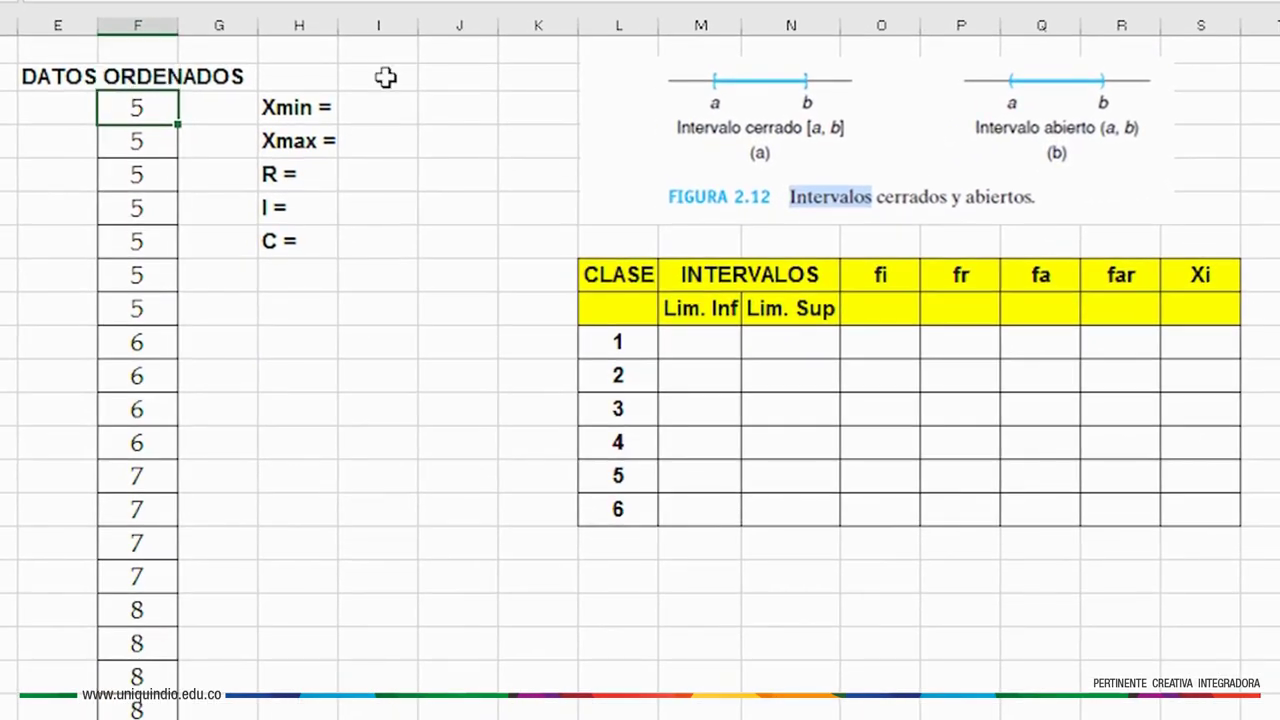
{"action": "left_click_drag", "start_coordinate": [315, 105], "coordinate": [305, 238]}
{"action": "left_click", "coordinate": [292, 106]}
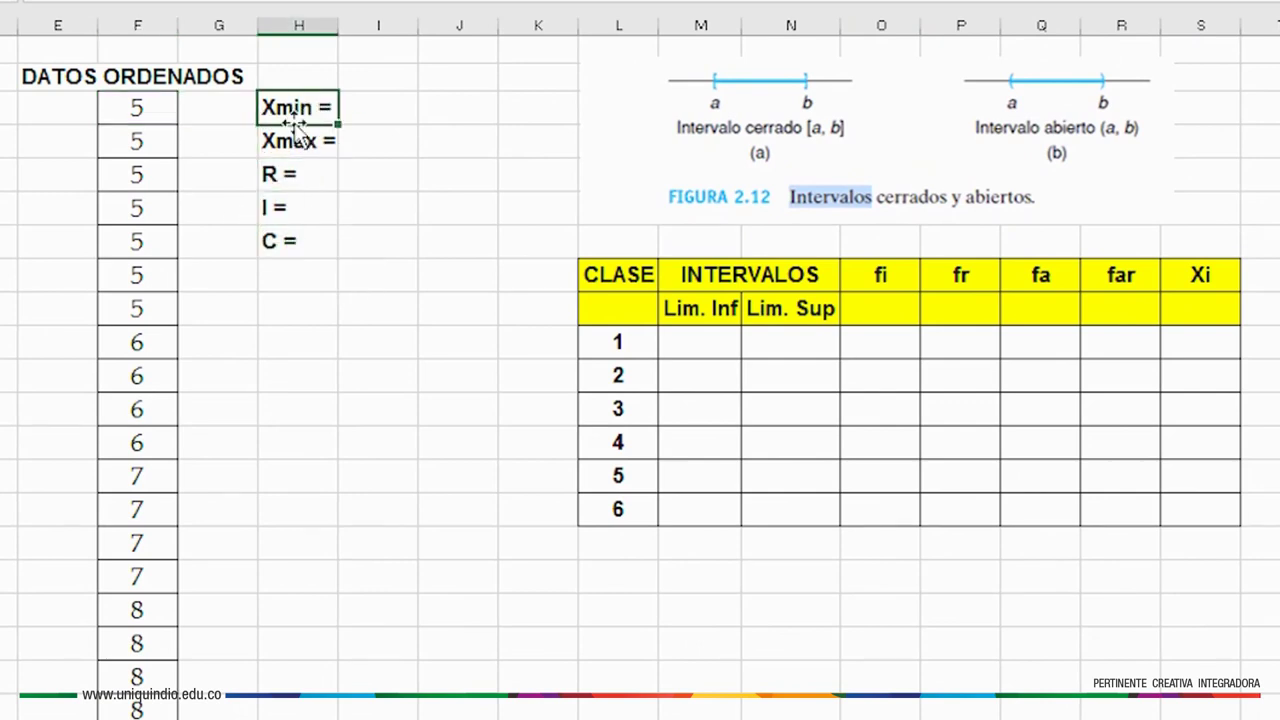
Fill in Xmin in cell I3 with the formula =F3, referencing the first ordered value
{"action": "left_click", "coordinate": [380, 115]}
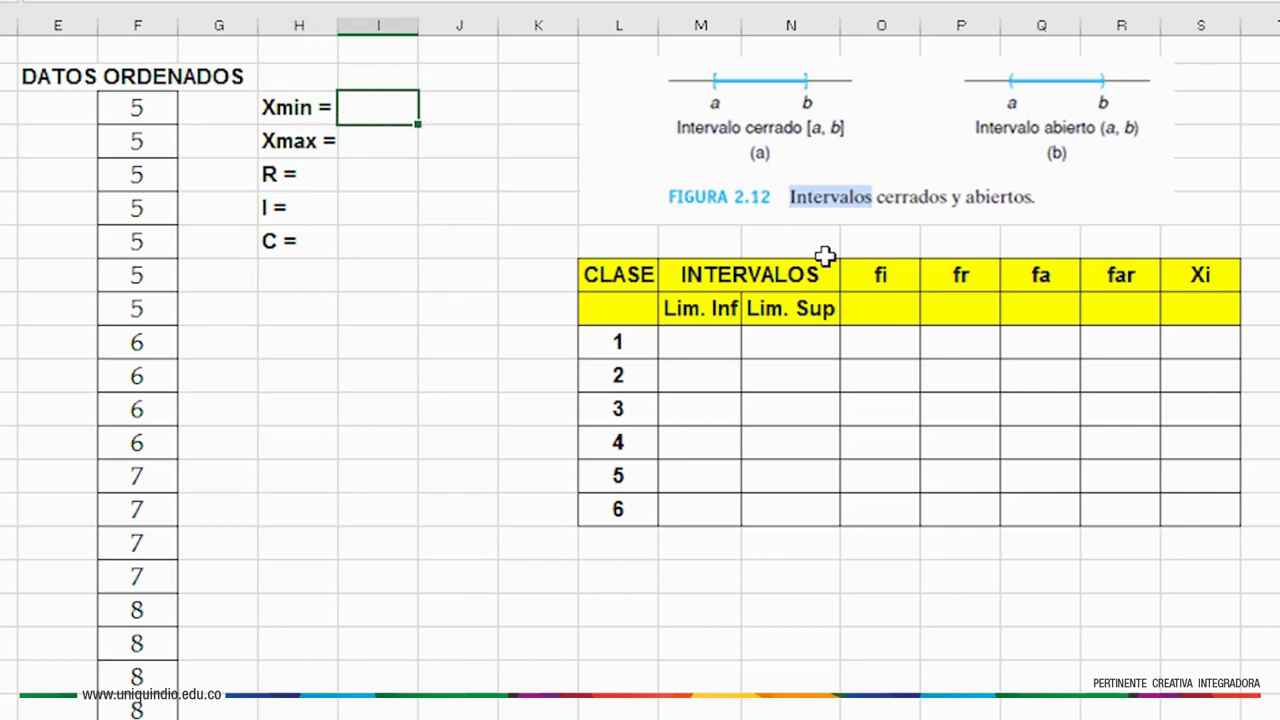
{"action": "left_click", "coordinate": [138, 108]}
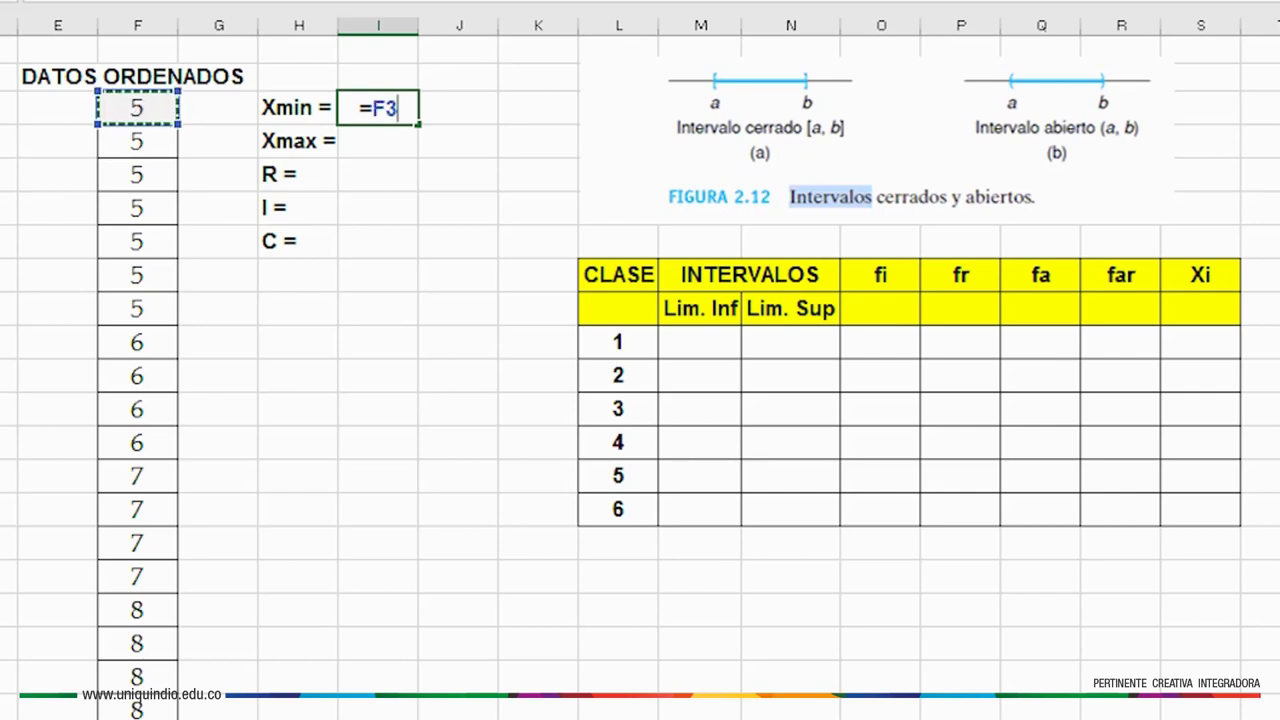
{"action": "key", "text": "Return"}
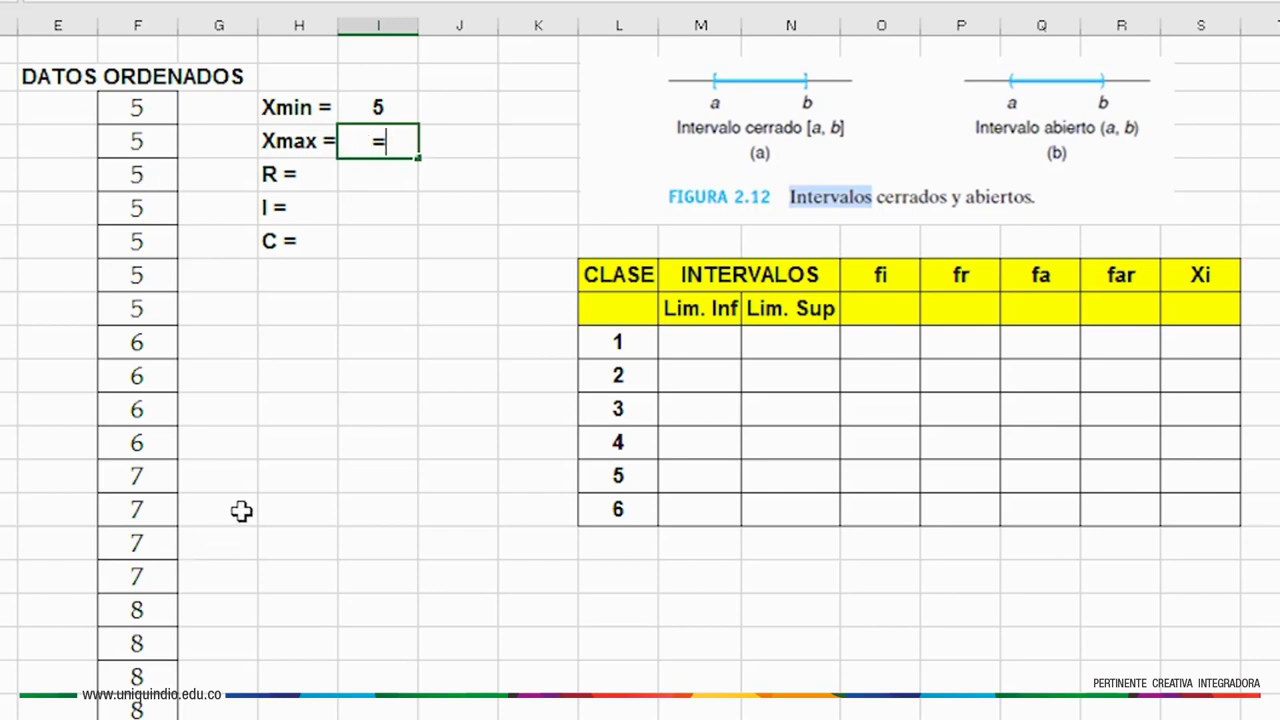
Fill in Xmax in cell I4 with a reference to the last value of the DATOS ORDENADOS column
{"action": "scroll", "coordinate": [243, 501], "scroll_direction": "down", "scroll_amount": 5}
{"action": "scroll", "coordinate": [243, 501], "scroll_direction": "down", "scroll_amount": 5}
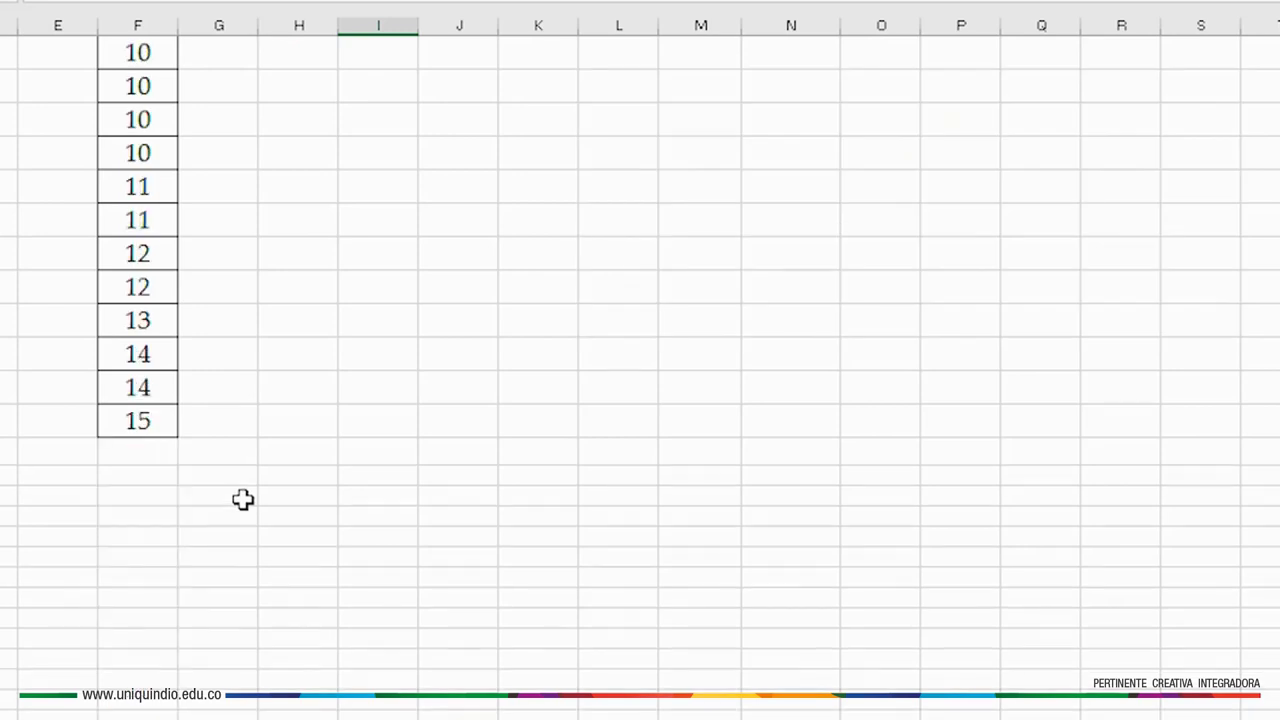
{"action": "left_click", "coordinate": [140, 422]}
{"action": "scroll", "coordinate": [140, 425], "scroll_direction": "up", "scroll_amount": 10}
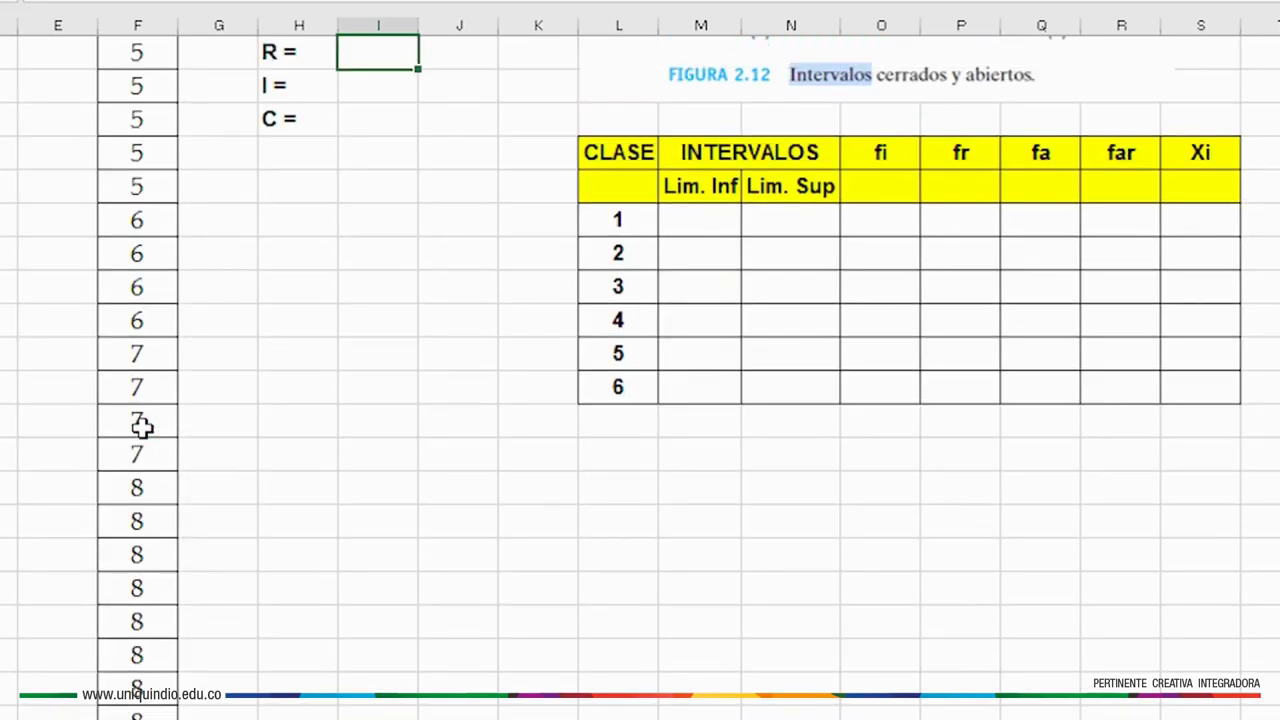
{"action": "scroll", "coordinate": [414, 238], "scroll_direction": "up", "scroll_amount": 2}
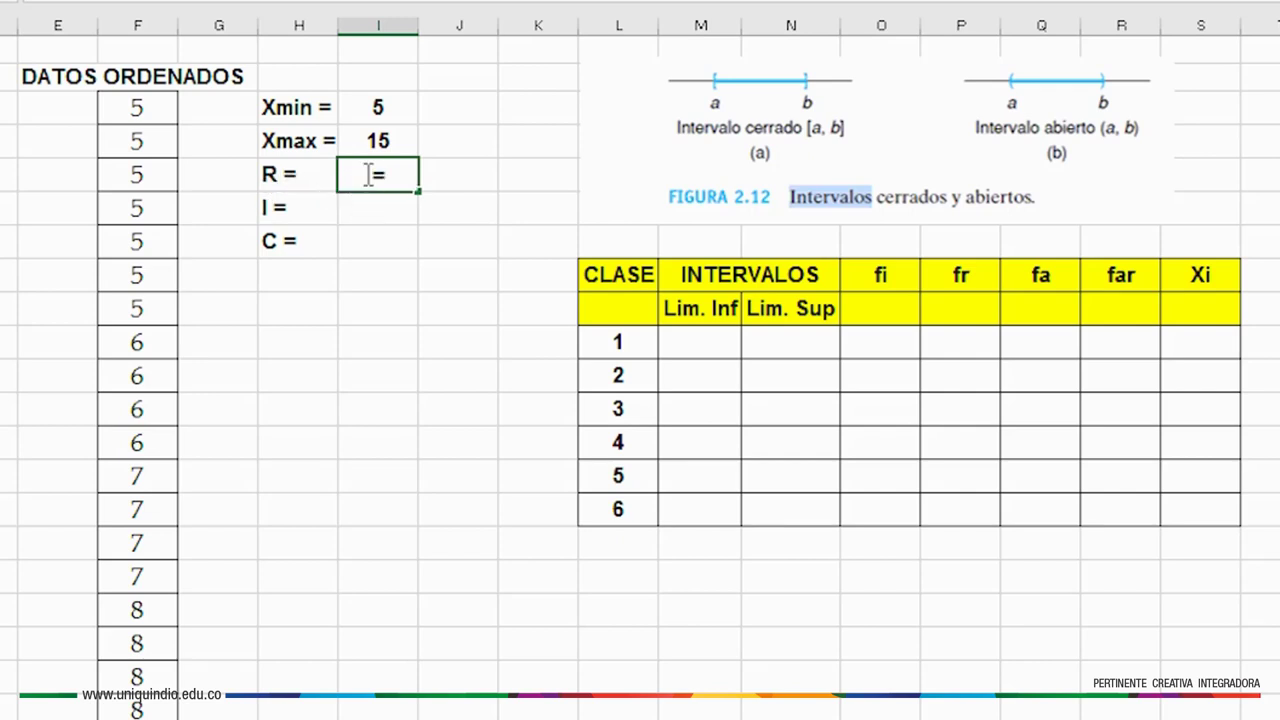
Calculate the range R in cell I5 with the formula =I4-I3
{"action": "left_click", "coordinate": [375, 143]}
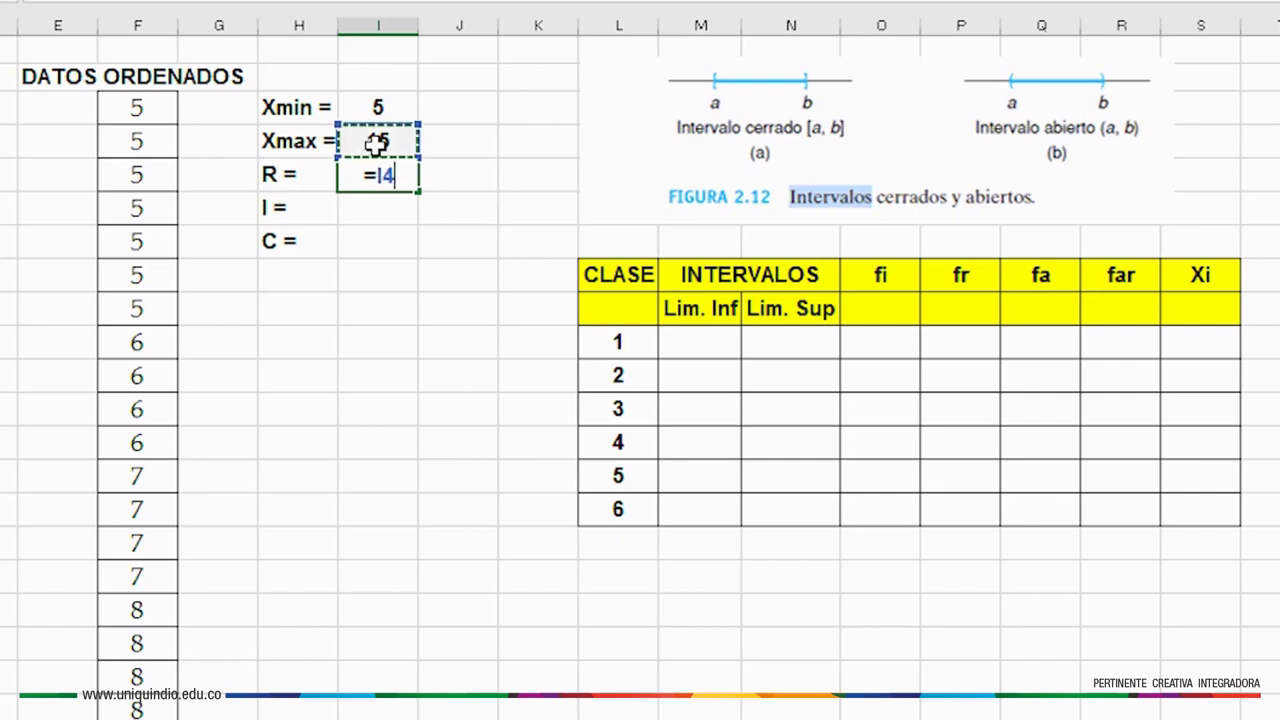
{"action": "type", "text": "-"}
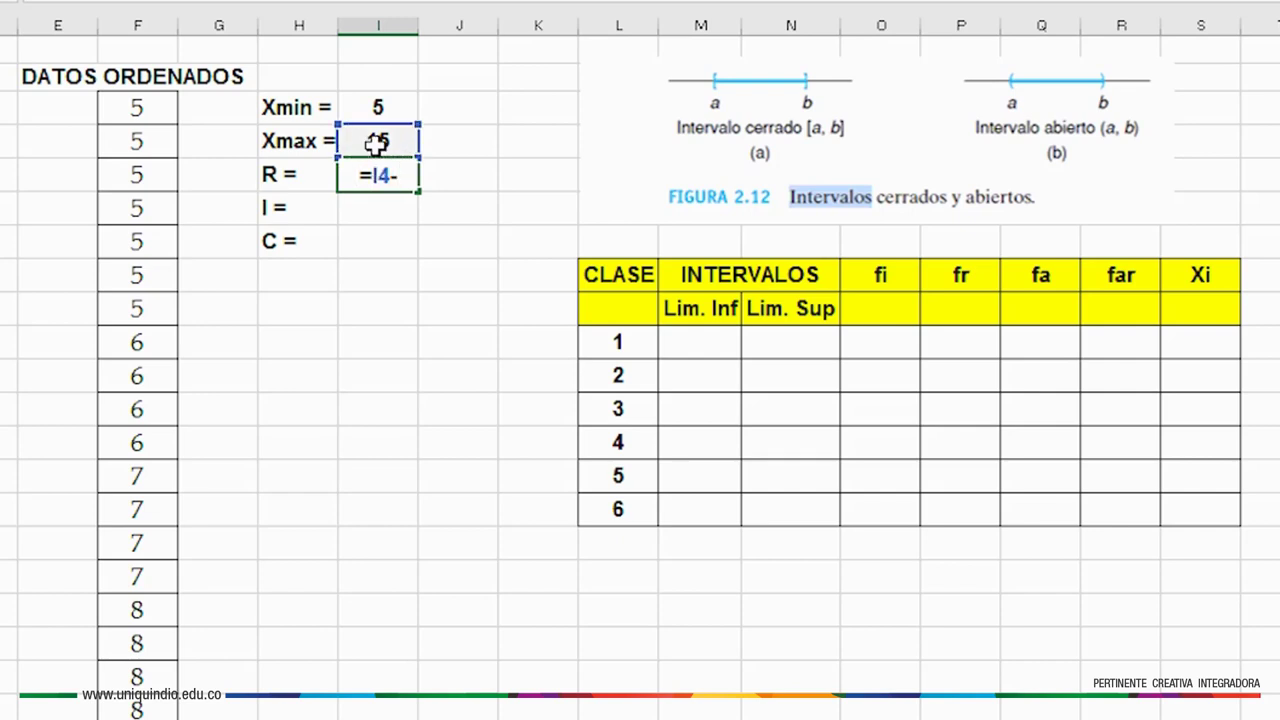
{"action": "left_click", "coordinate": [375, 107]}
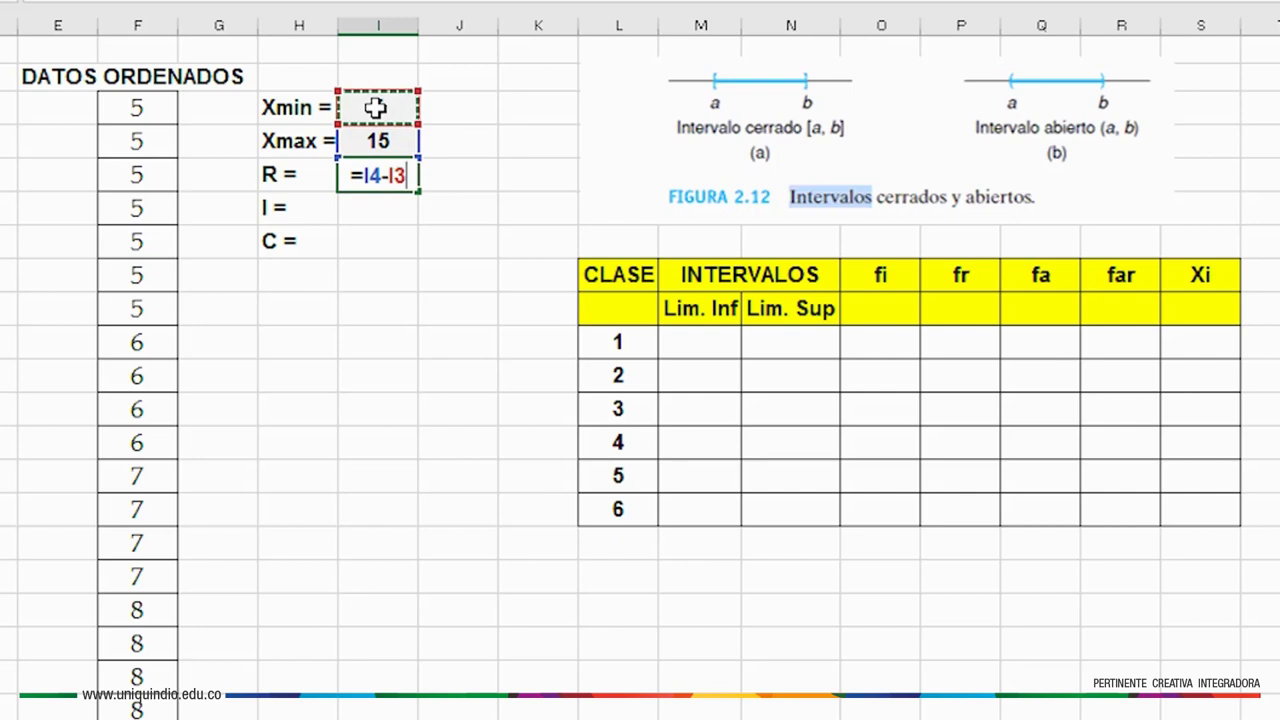
{"action": "key", "text": "Return"}
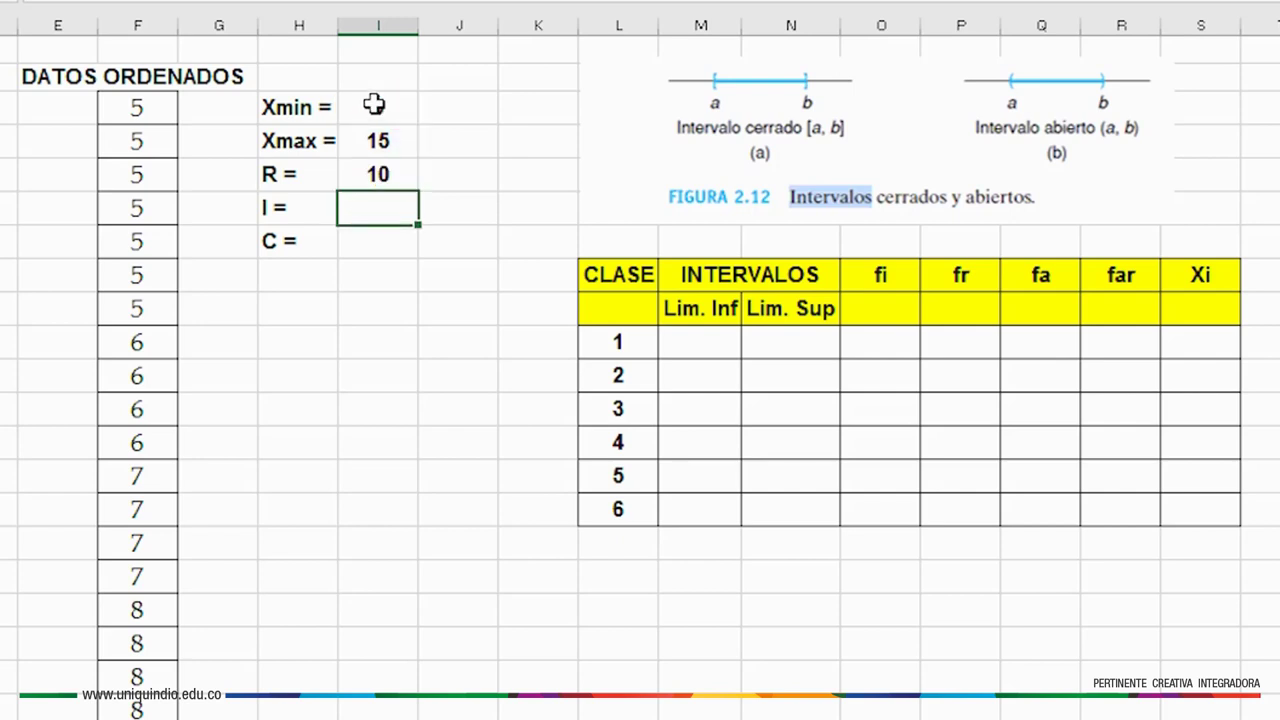
{"action": "left_click", "coordinate": [385, 177]}
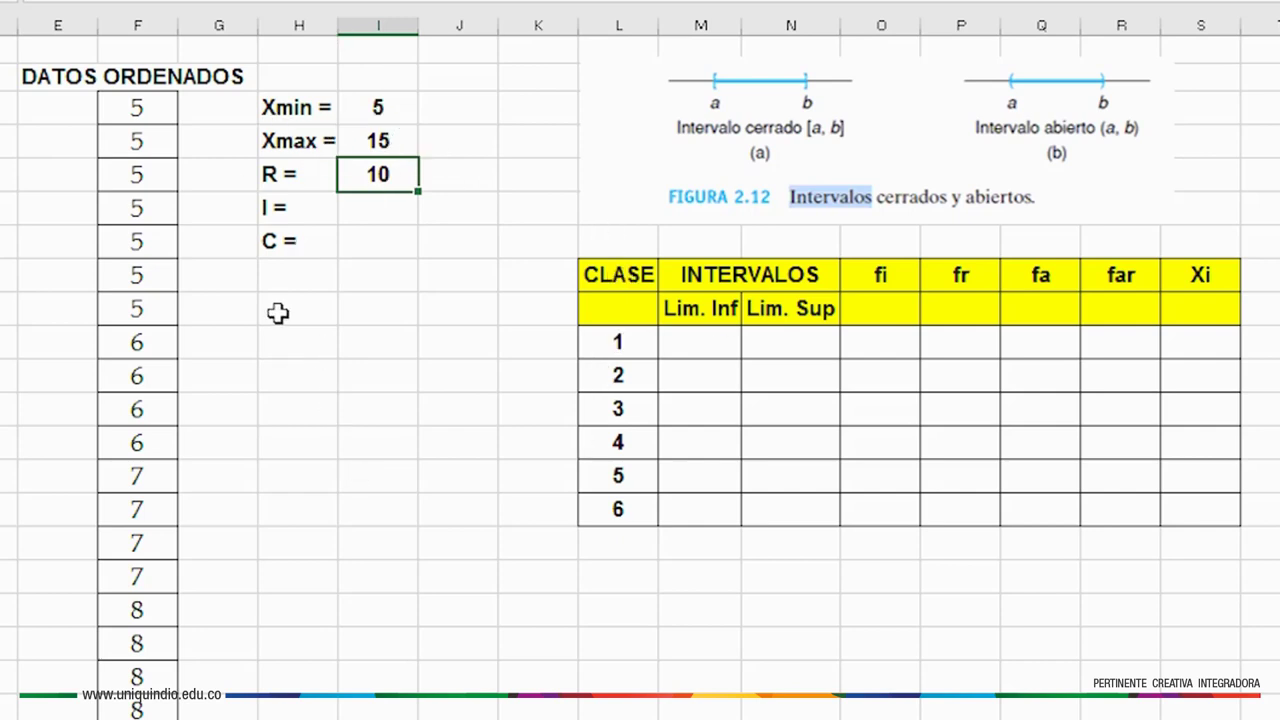
Calculate the number of intervals I in cell I6 with the formula =1+3,322*LOG(40)
{"action": "left_click", "coordinate": [274, 210]}
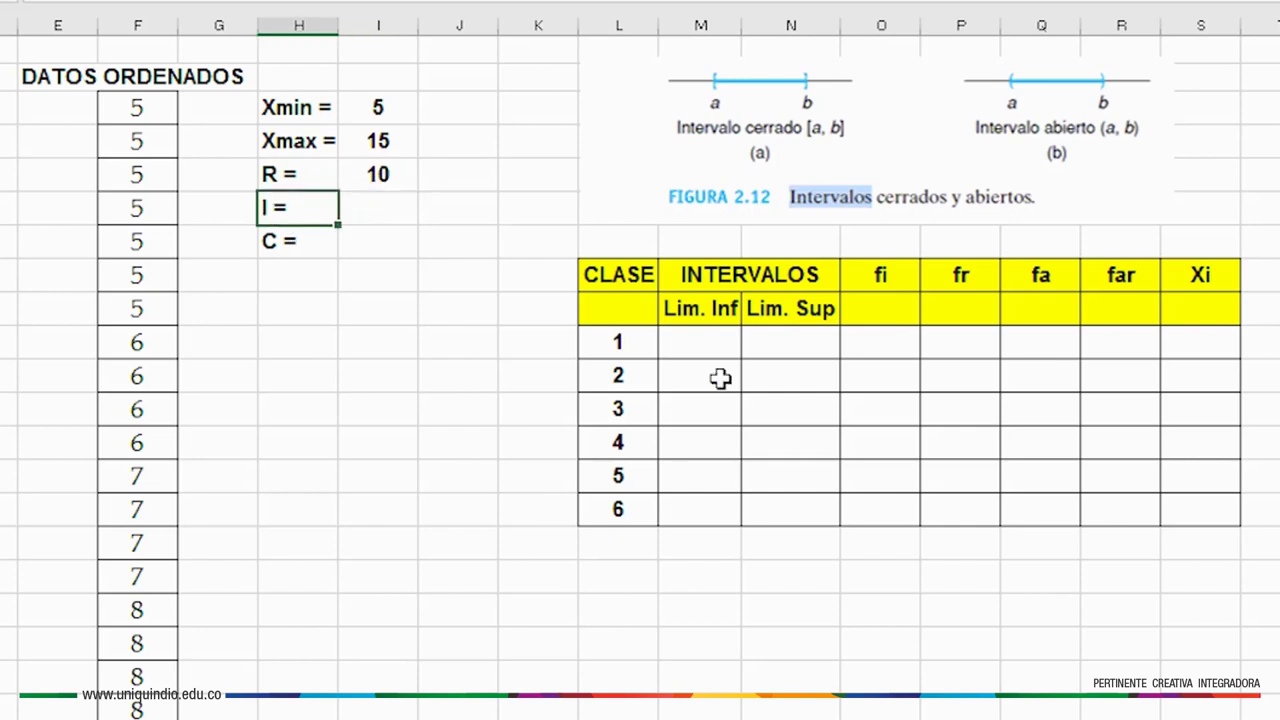
{"action": "left_click", "coordinate": [388, 212]}
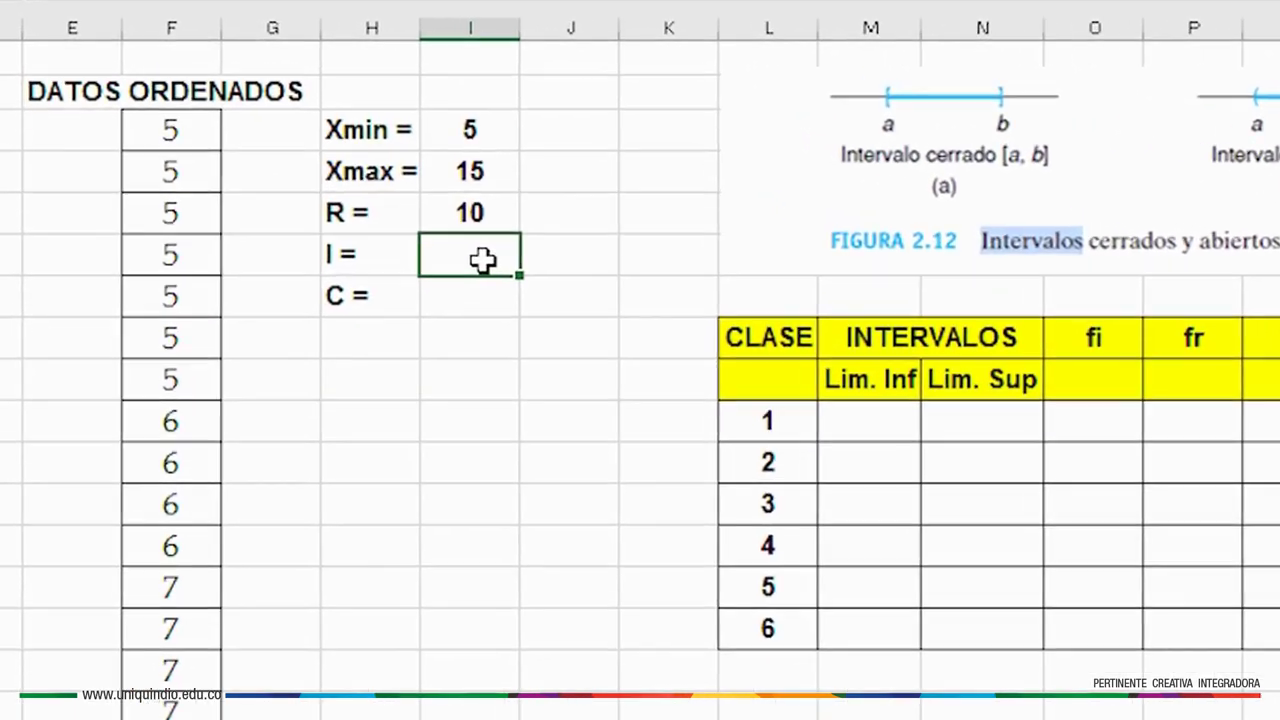
{"action": "type", "text": "=1"}
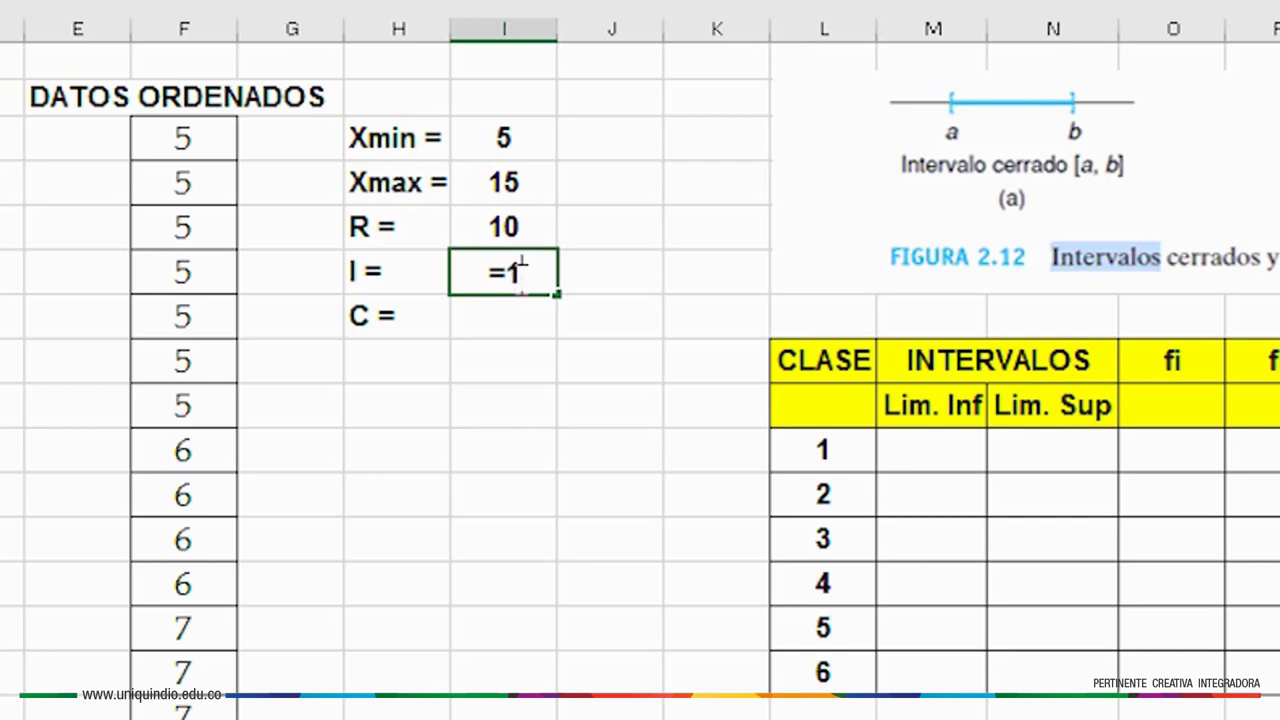
{"action": "type", "text": "+3,3"}
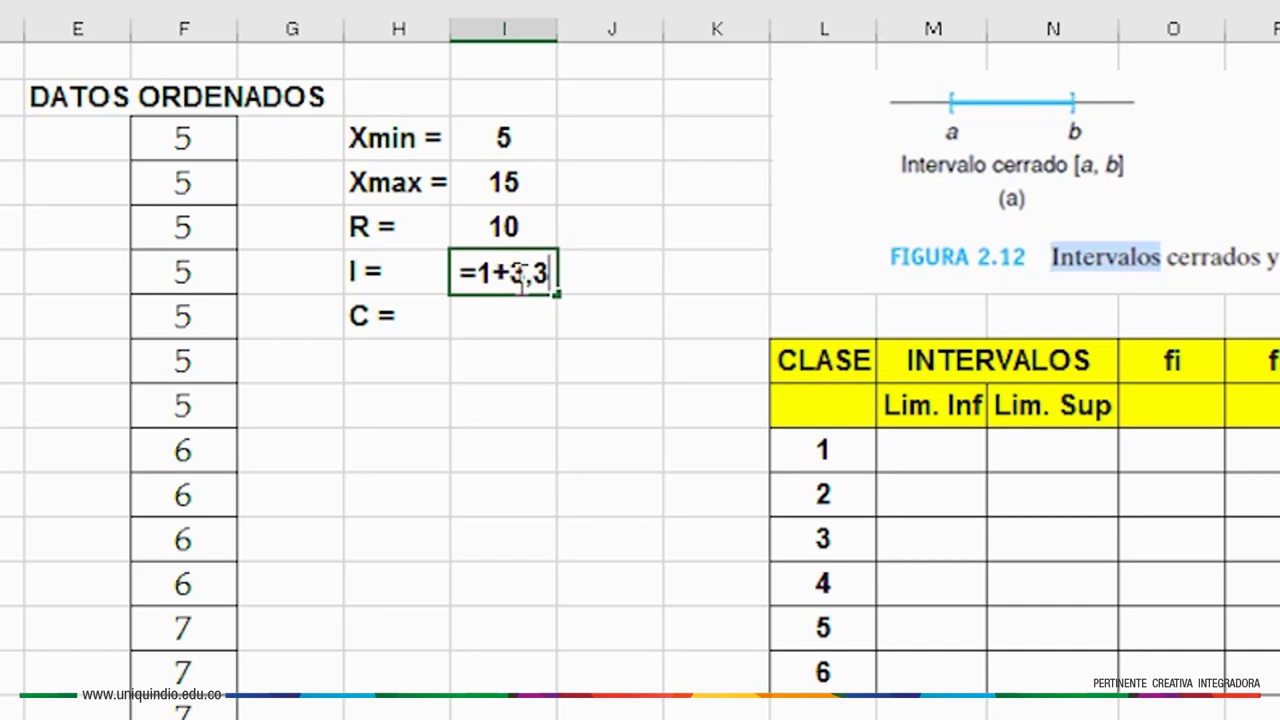
{"action": "type", "text": "22*"}
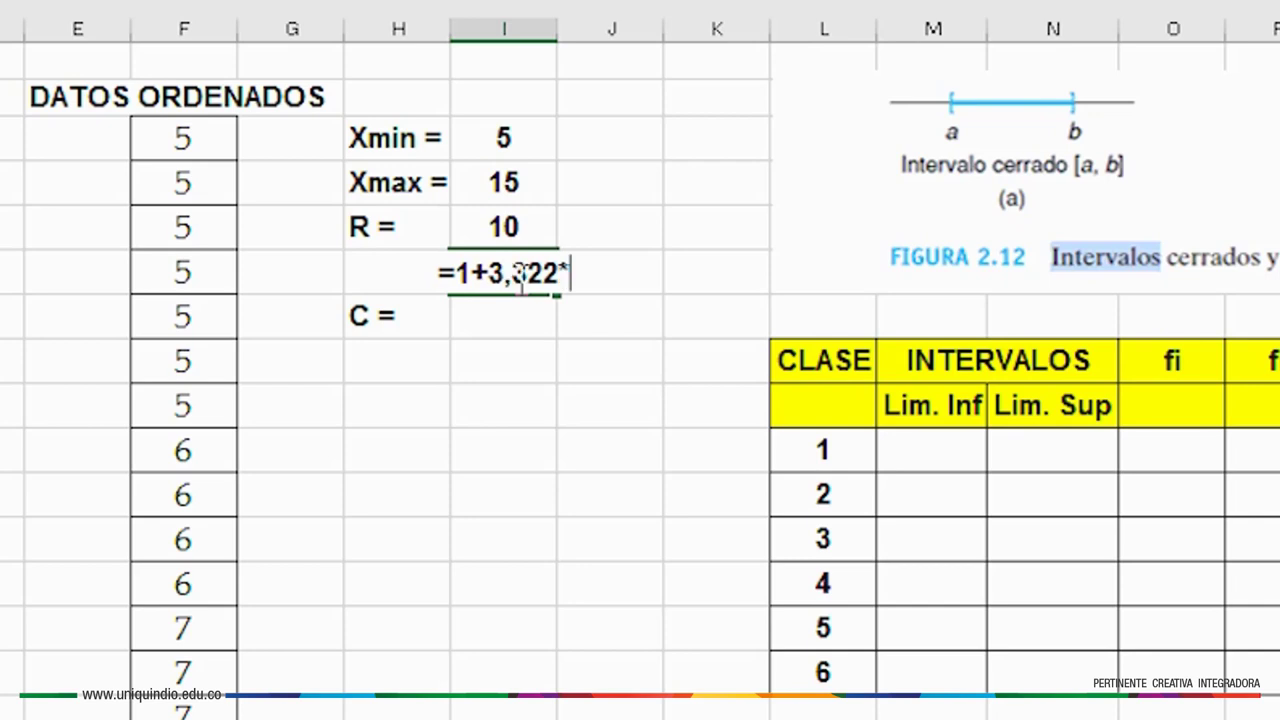
{"action": "type", "text": "LOG"}
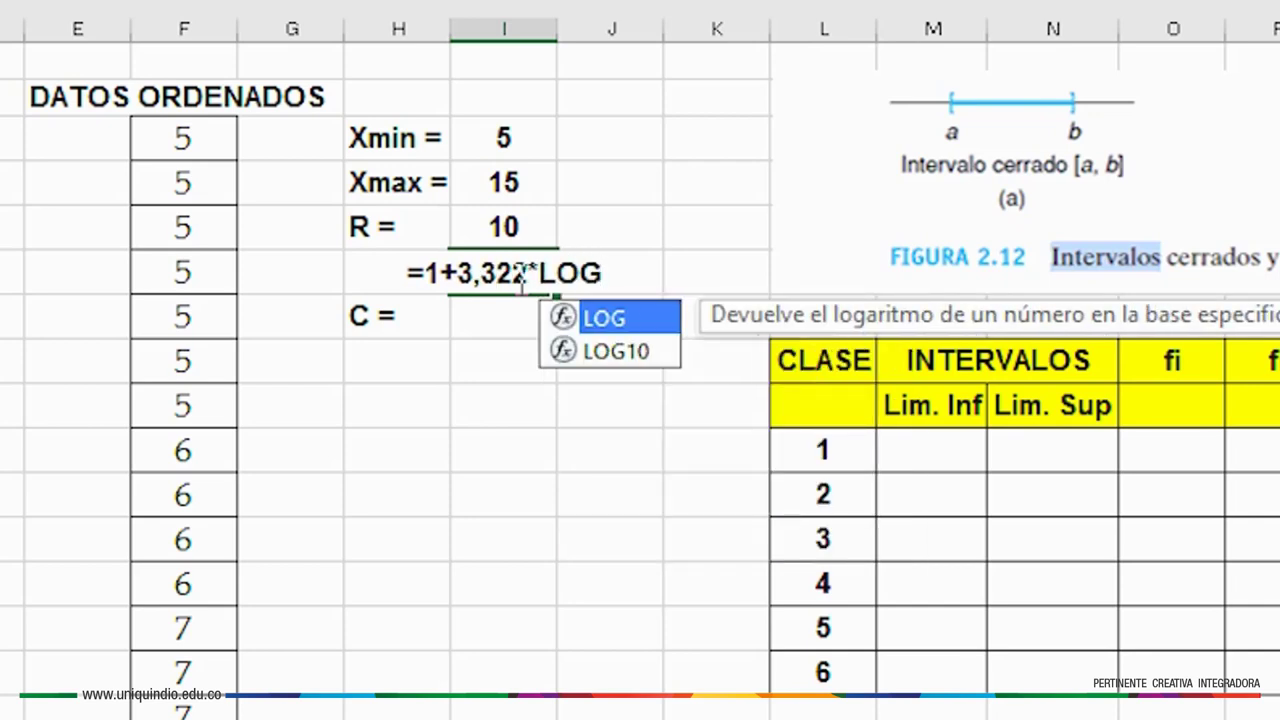
{"action": "type", "text": "("}
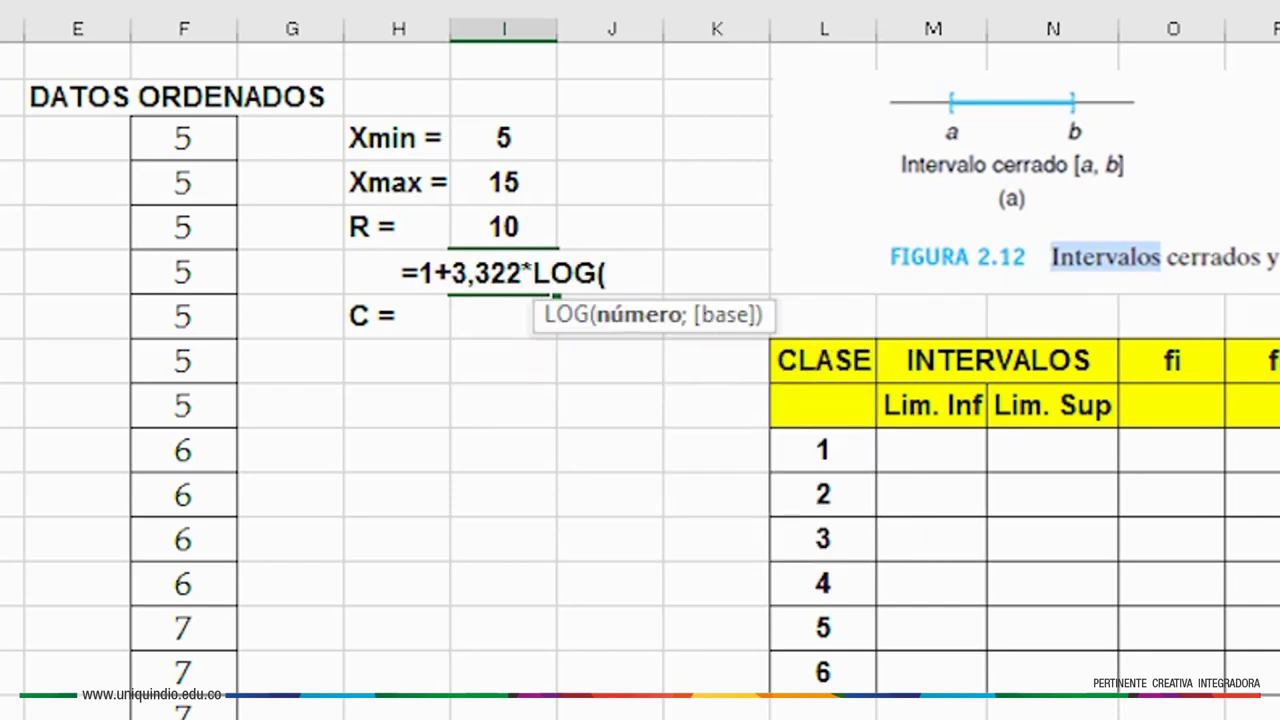
{"action": "type", "text": "40)"}
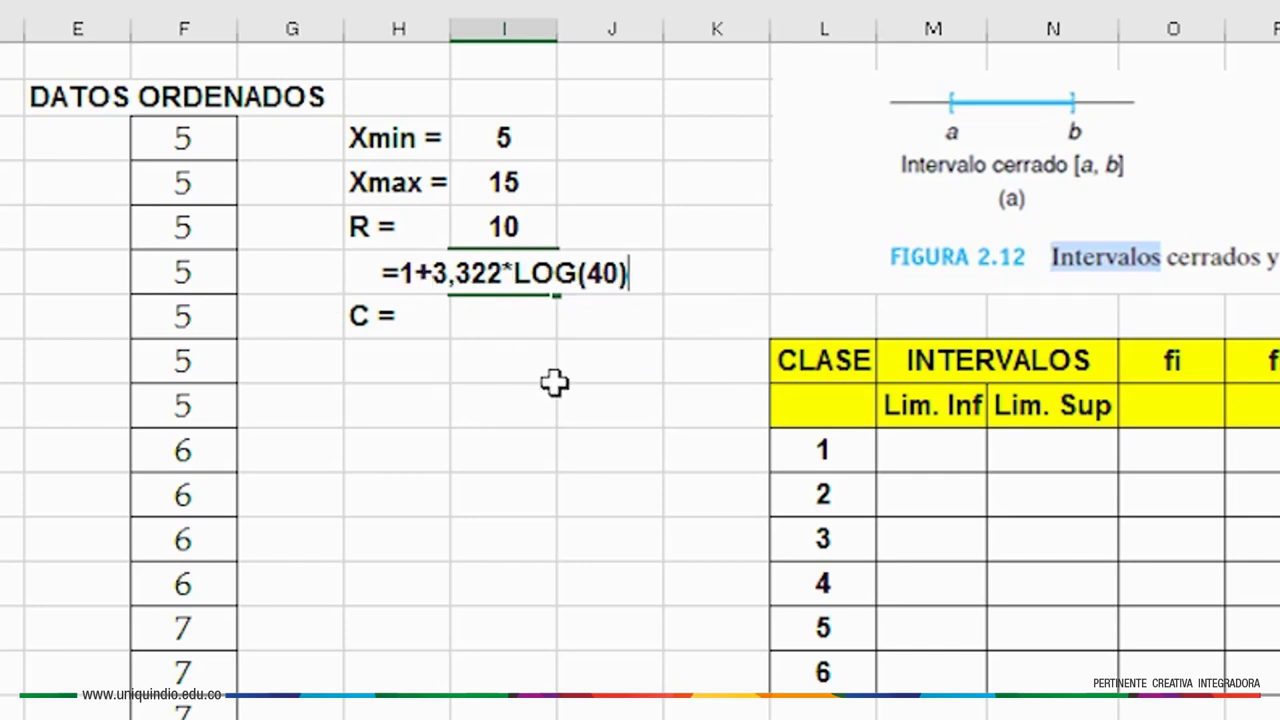
{"action": "key", "text": "Return"}
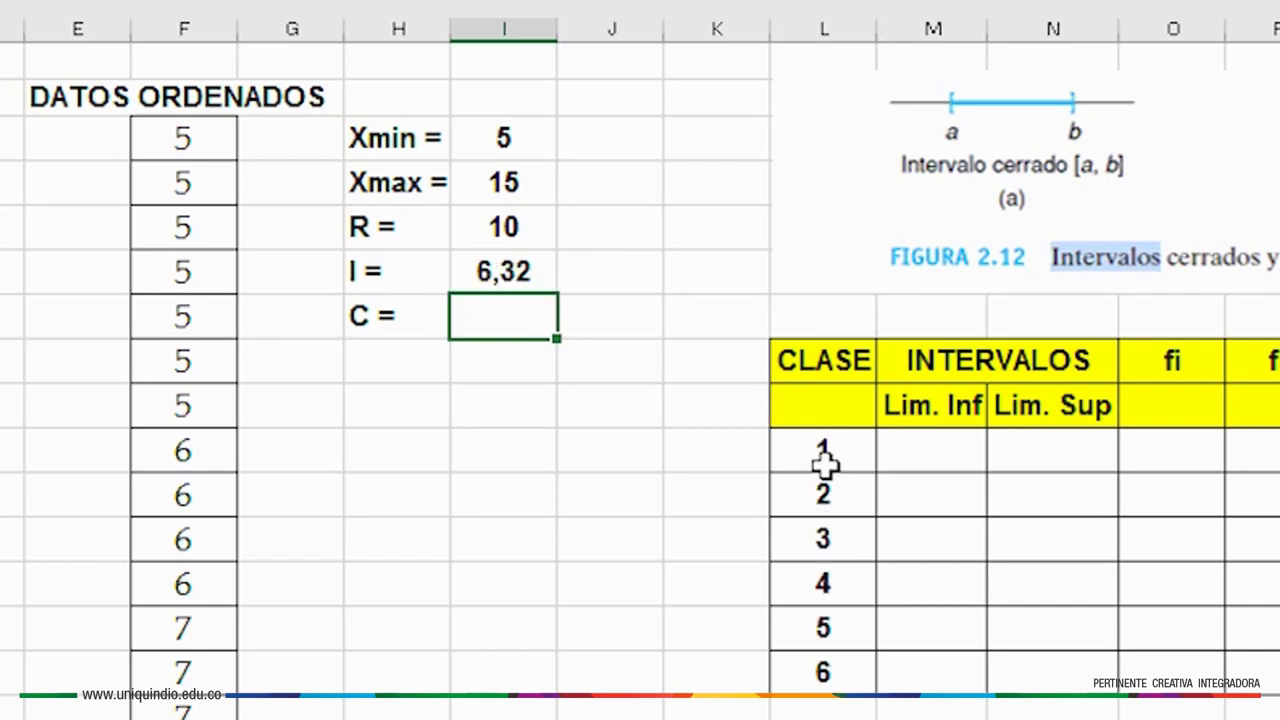
{"action": "left_click", "coordinate": [655, 272]}
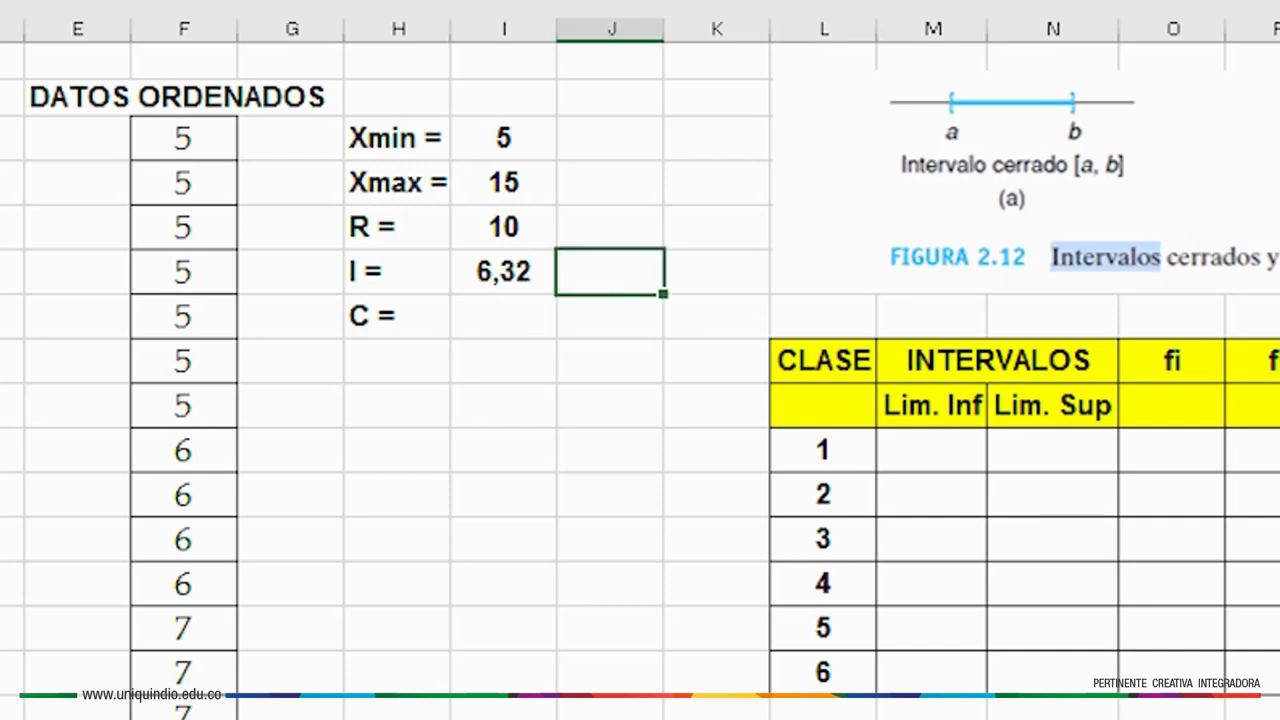
Enter 7 in cell J6 as the rounded-up number of intervals
{"action": "left_click", "coordinate": [667, 330]}
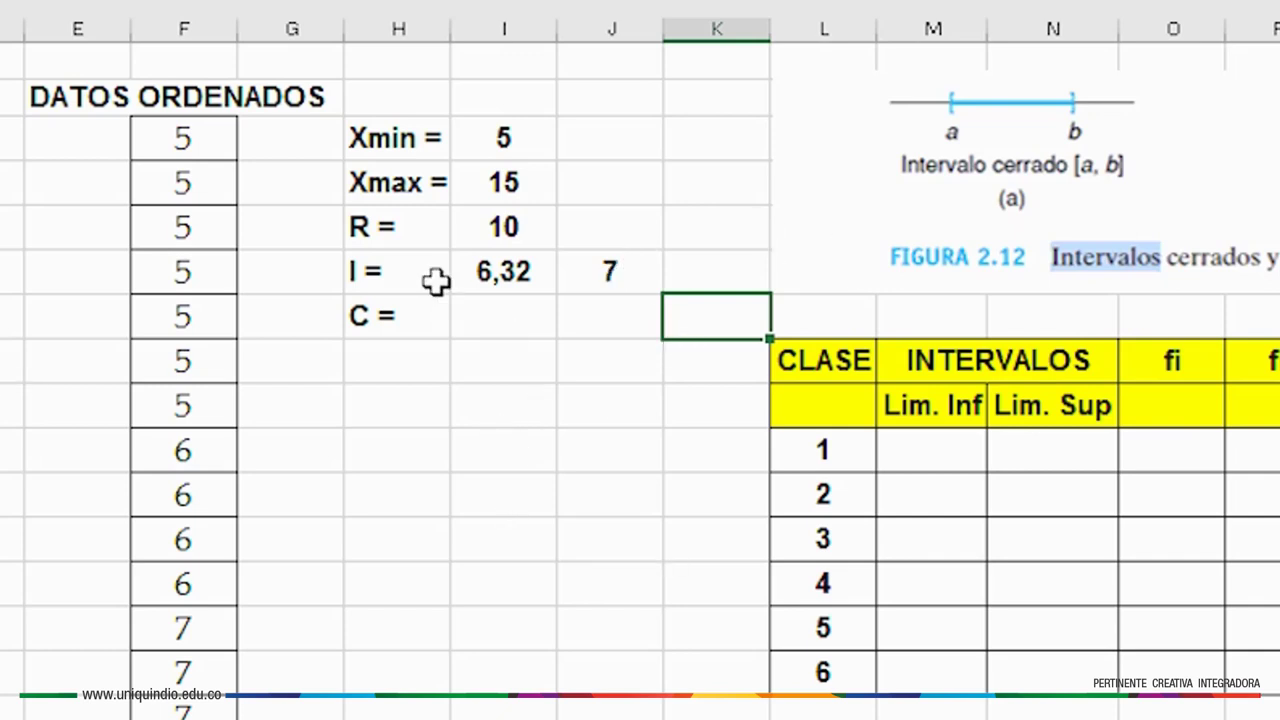
{"action": "left_click", "coordinate": [368, 228]}
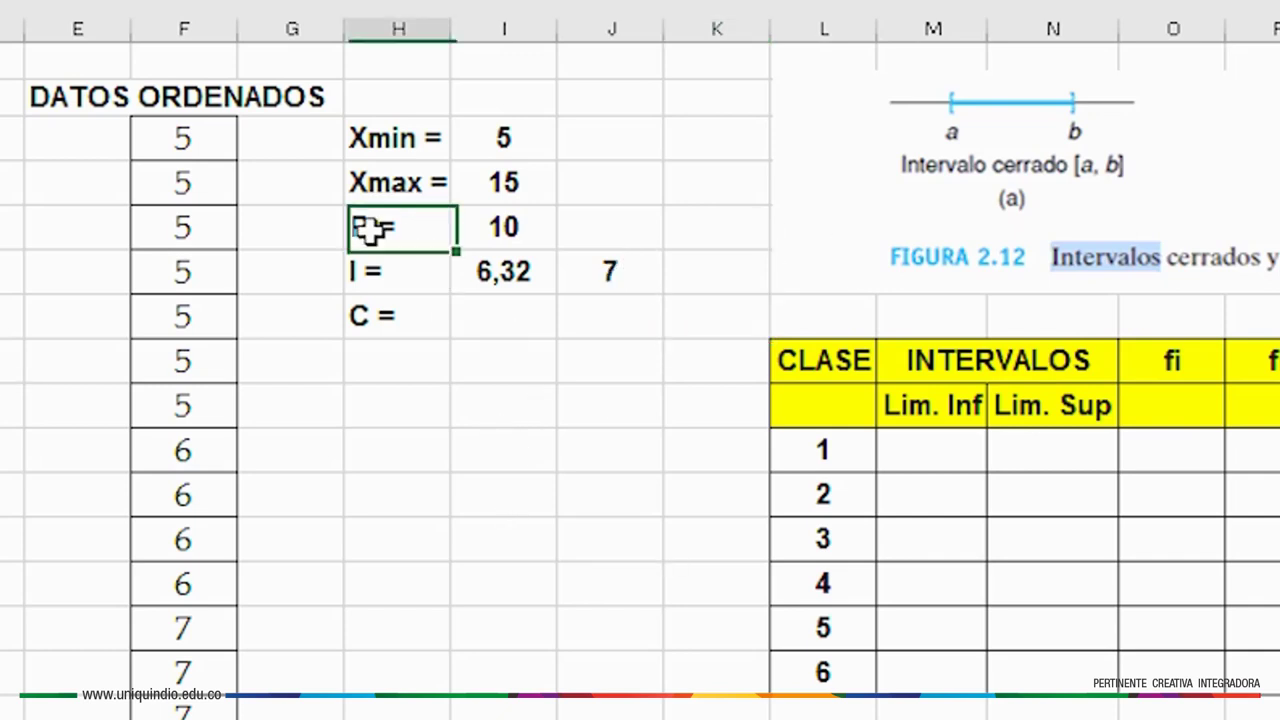
{"action": "left_click", "coordinate": [398, 272]}
Calculate the amplitude C in cell I7 by dividing the range by the rounded number of intervals, =I5/J6
{"action": "left_click", "coordinate": [510, 325]}
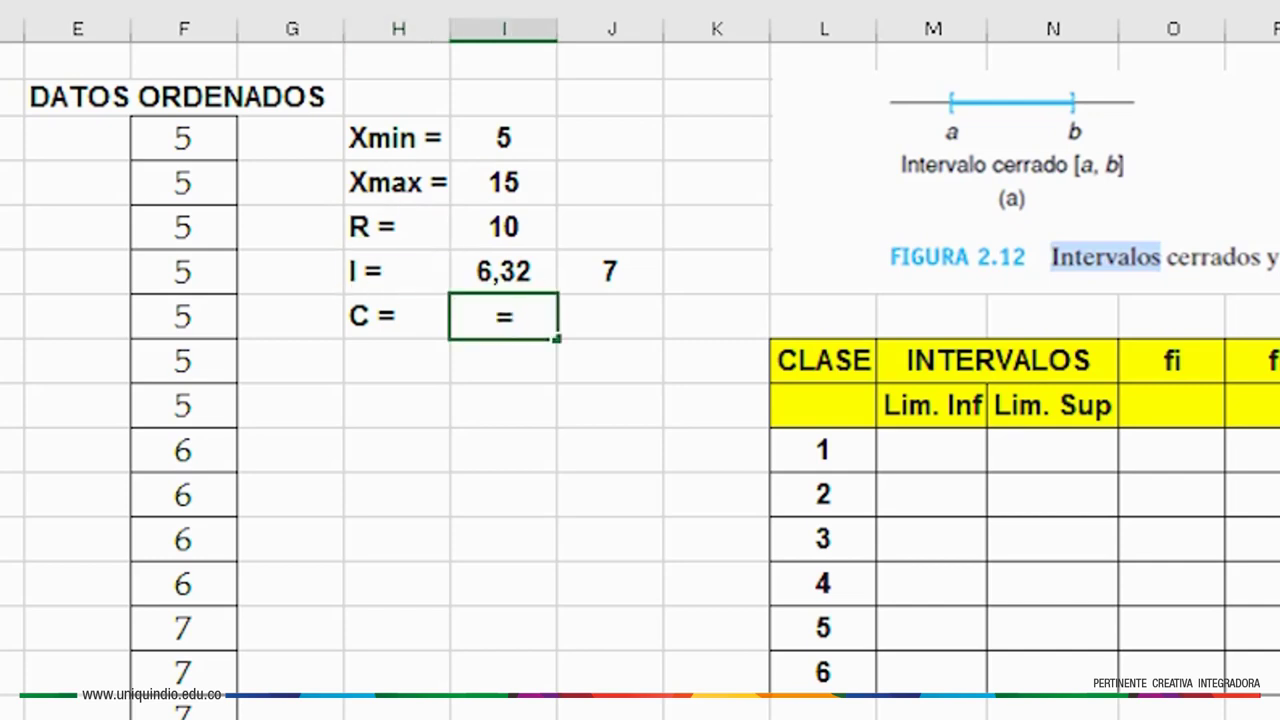
{"action": "type", "text": "="}
{"action": "left_click", "coordinate": [515, 228]}
{"action": "type", "text": "/"}
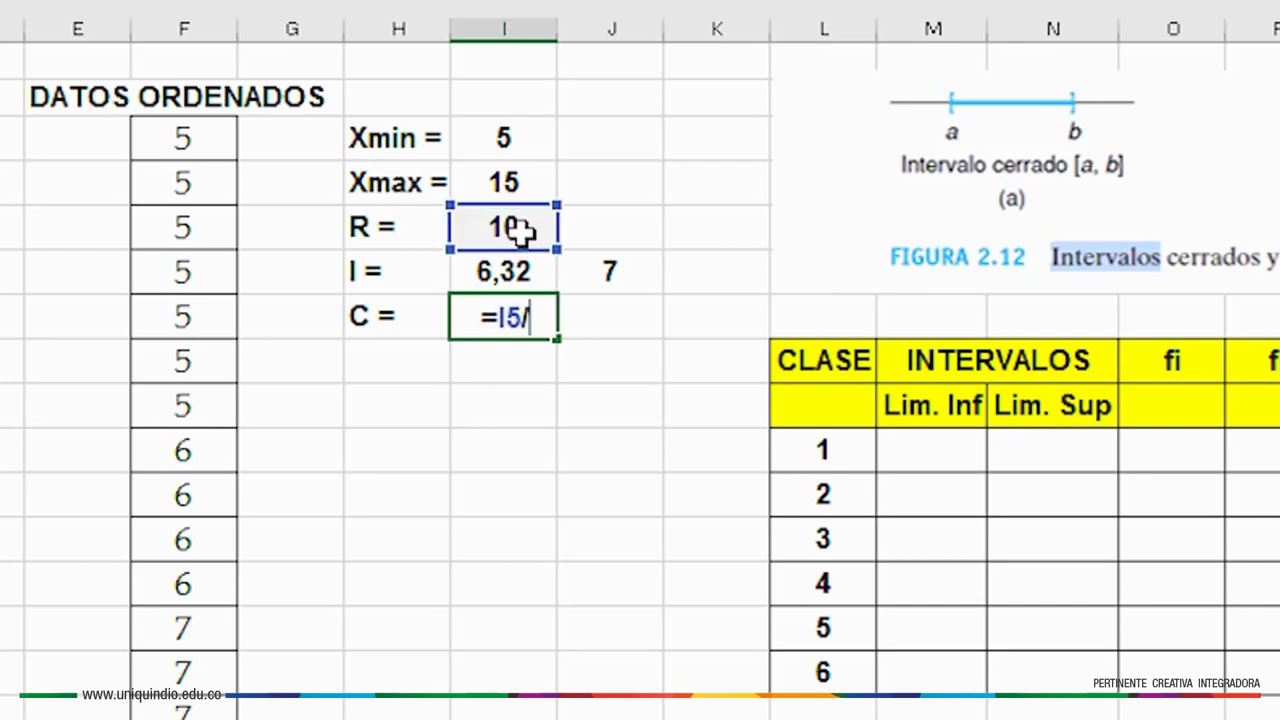
{"action": "left_click", "coordinate": [604, 292]}
{"action": "key", "text": "Return"}
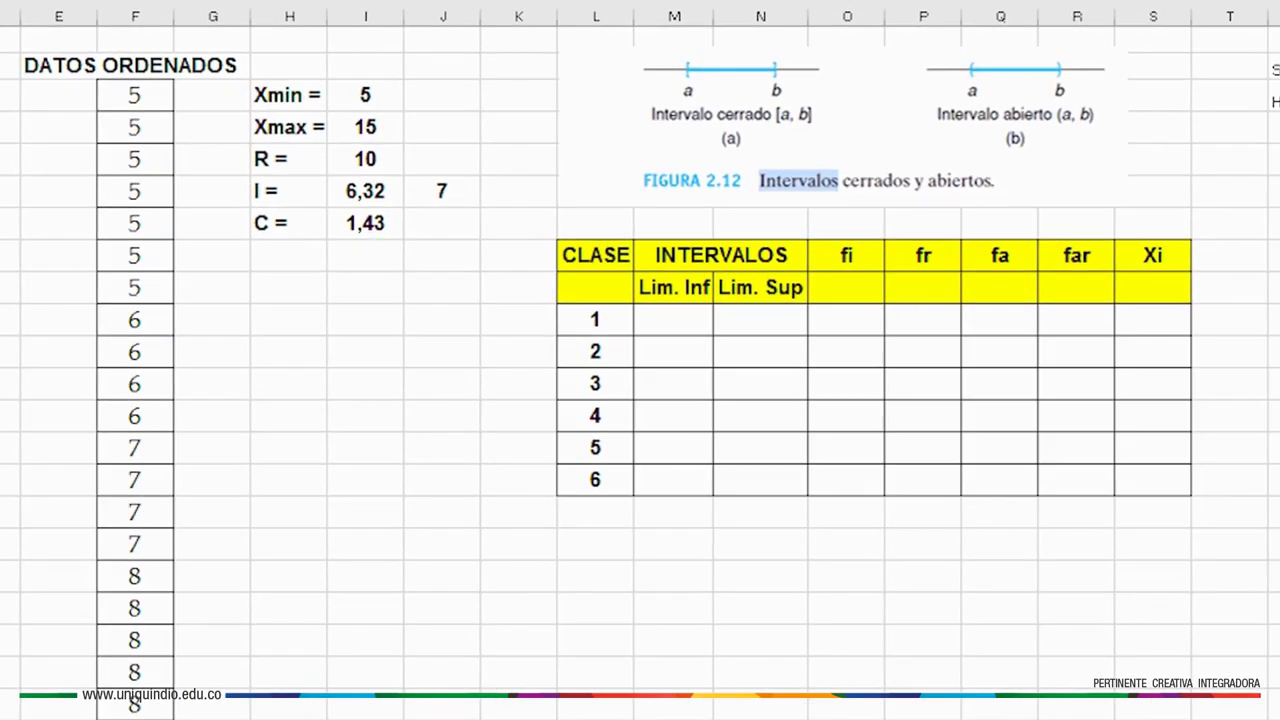
Enter 2 in cell J7 as the rounded amplitude beside C
{"action": "scroll", "coordinate": [640, 370], "scroll_direction": "down", "scroll_amount": 5}
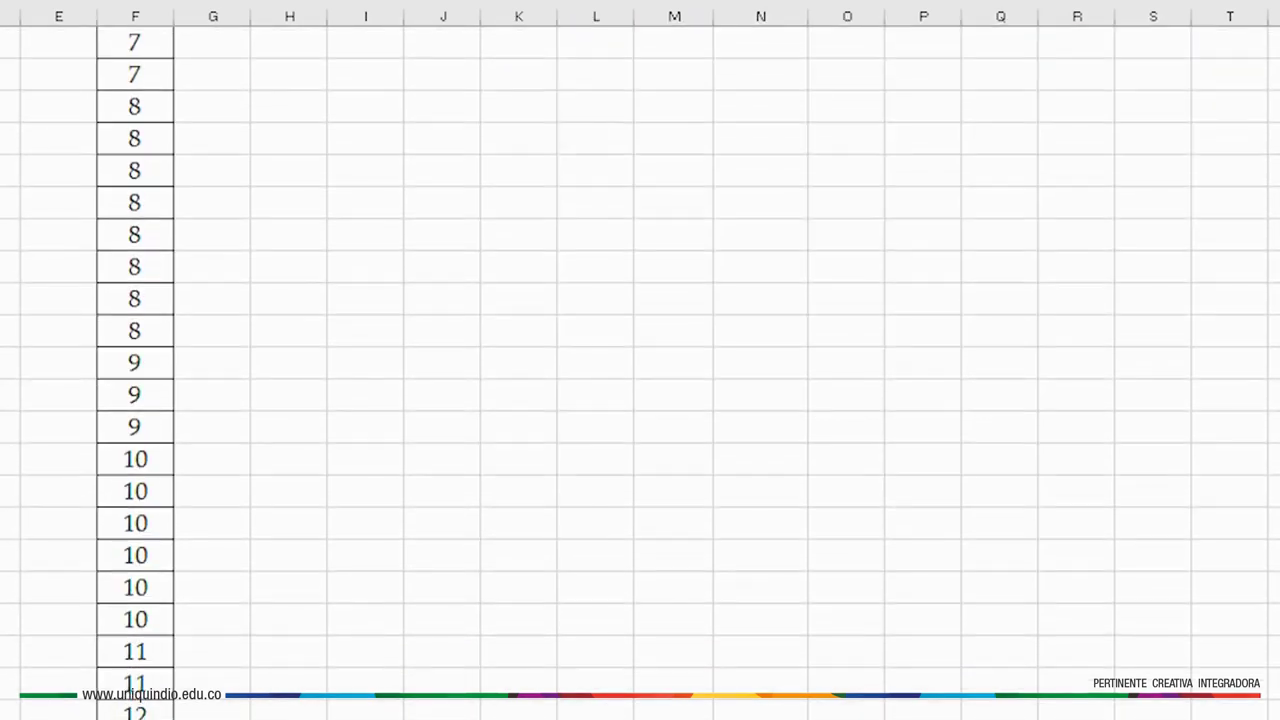
{"action": "scroll", "coordinate": [47, 268], "scroll_direction": "up", "scroll_amount": 5}
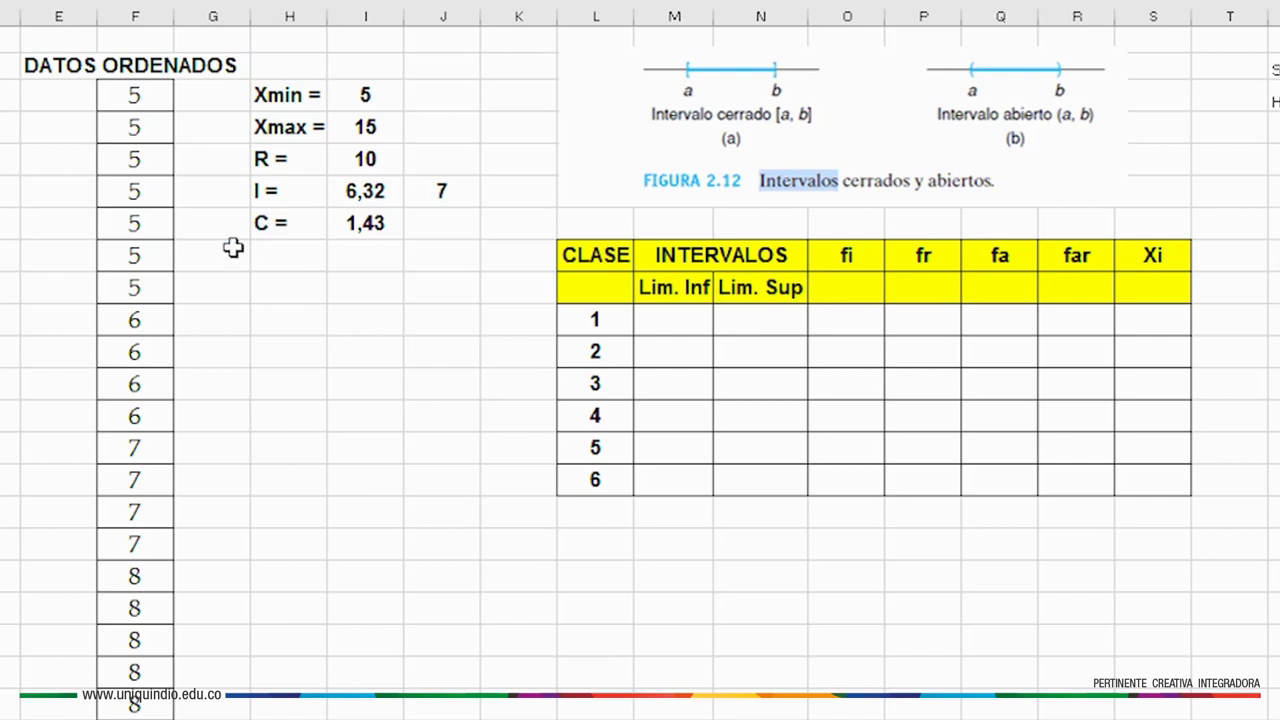
{"action": "left_click", "coordinate": [434, 231]}
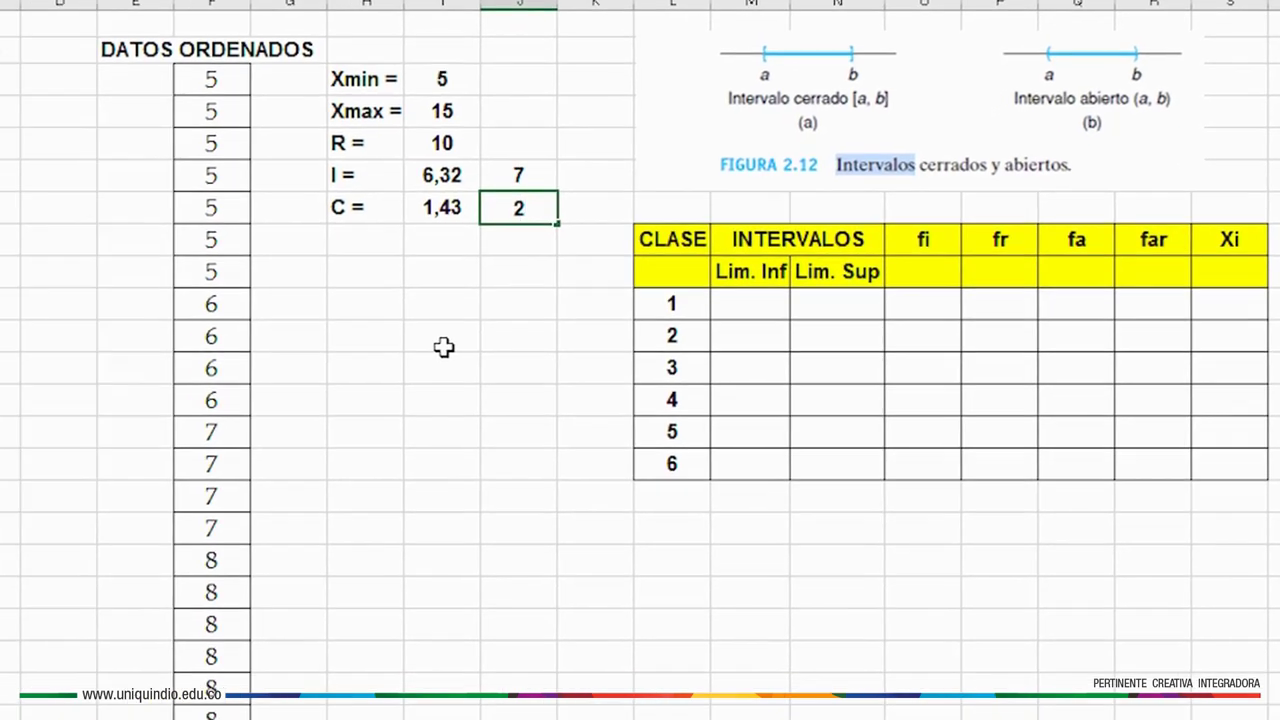
{"action": "left_click", "coordinate": [362, 352]}
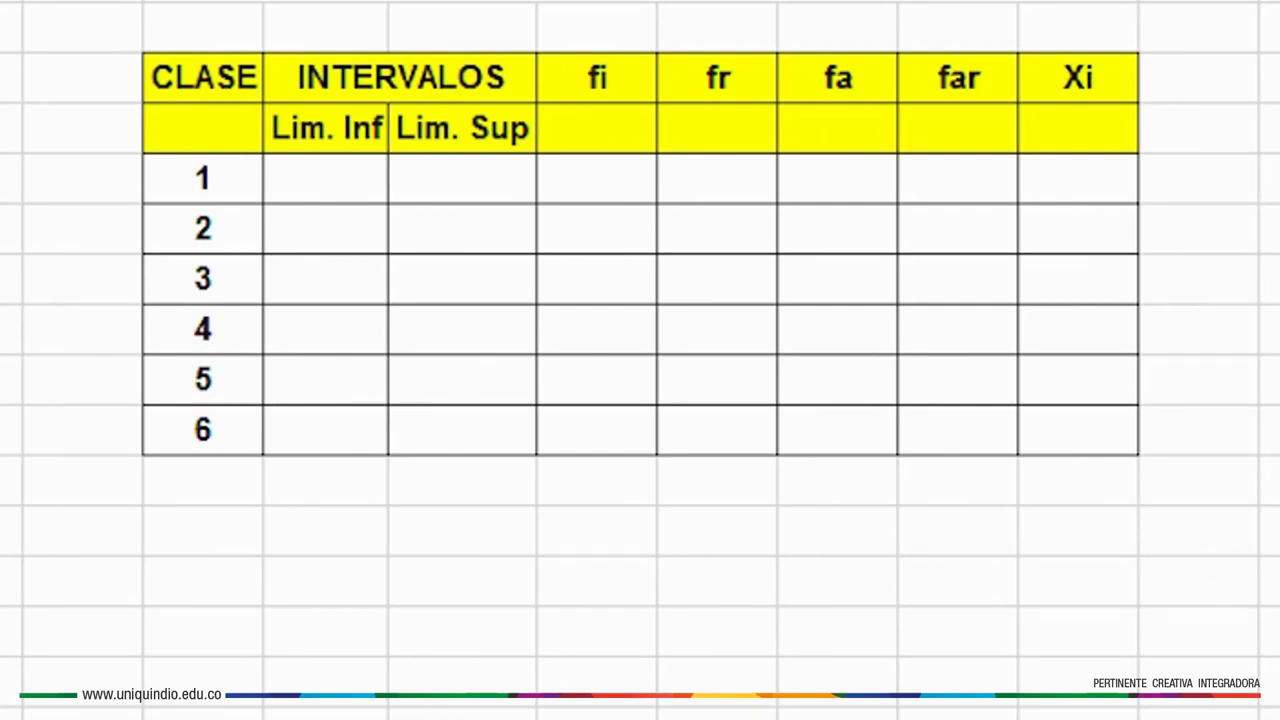
Review the frequency table's column headers: CLASE, INTERVALOS, fi, fr, fa, far and Xi
{"action": "left_click", "coordinate": [89, 311]}
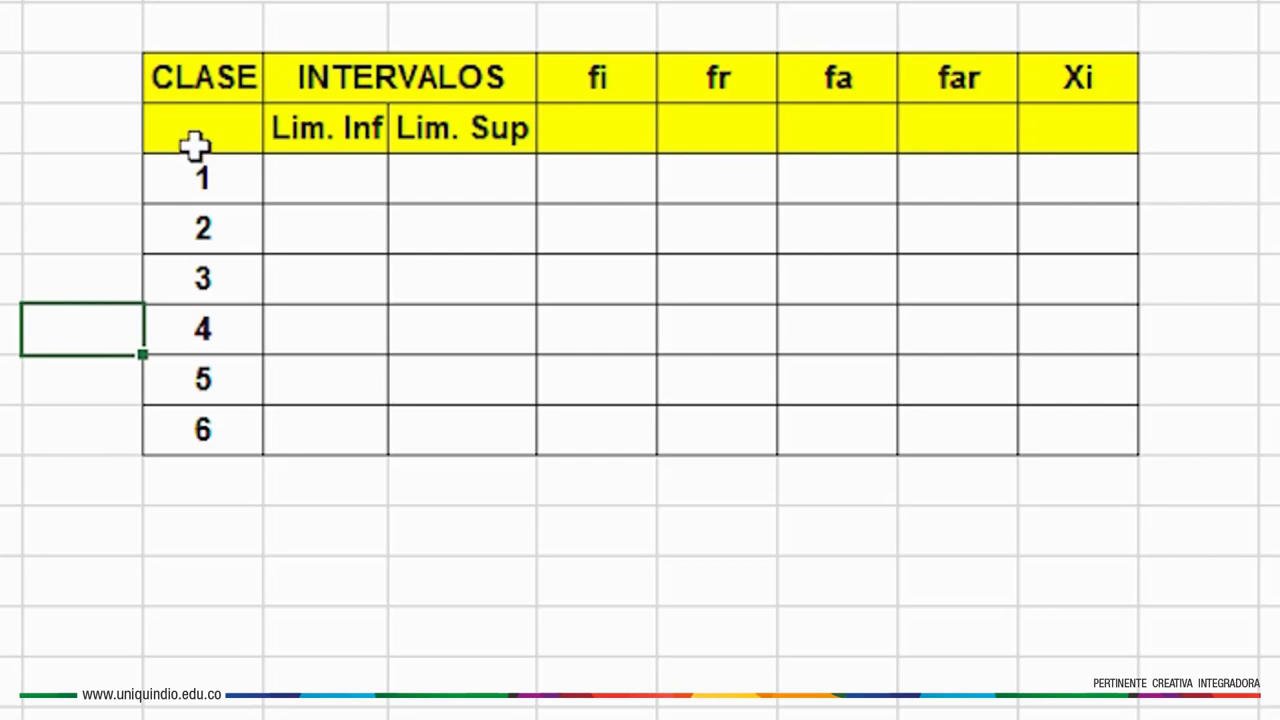
{"action": "left_click", "coordinate": [193, 86]}
{"action": "left_click", "coordinate": [317, 63]}
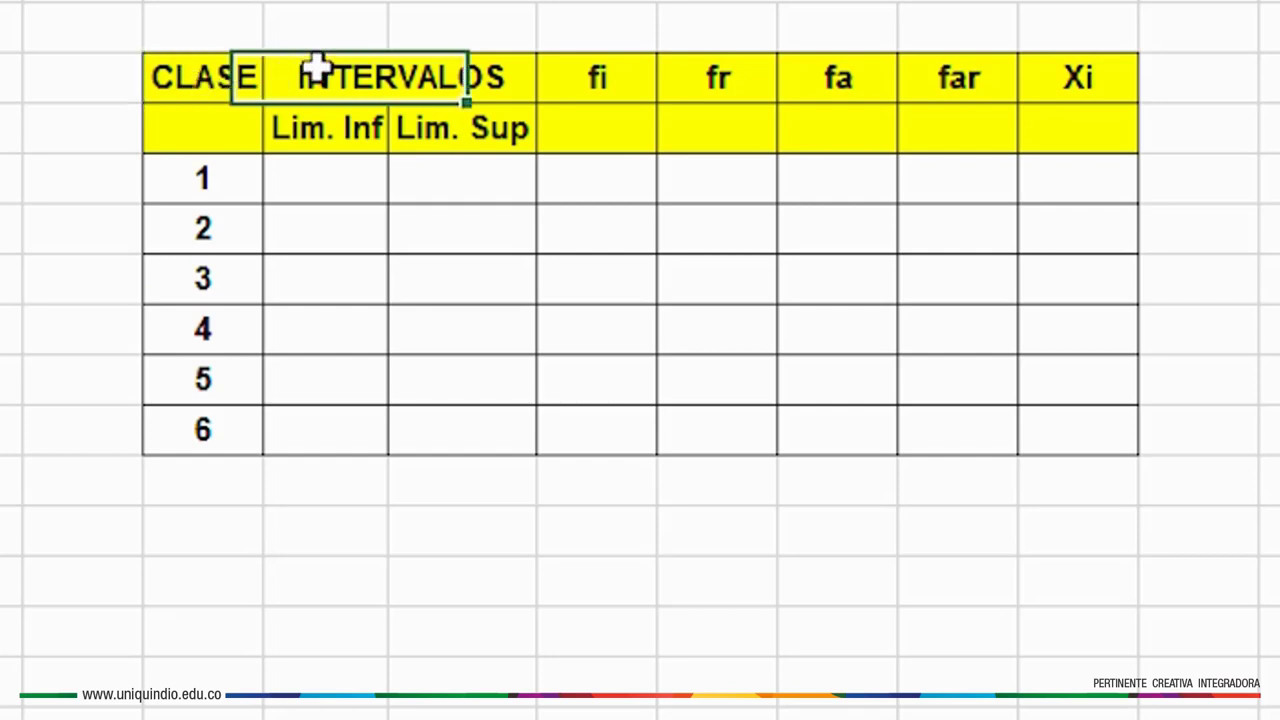
{"action": "left_click", "coordinate": [606, 83]}
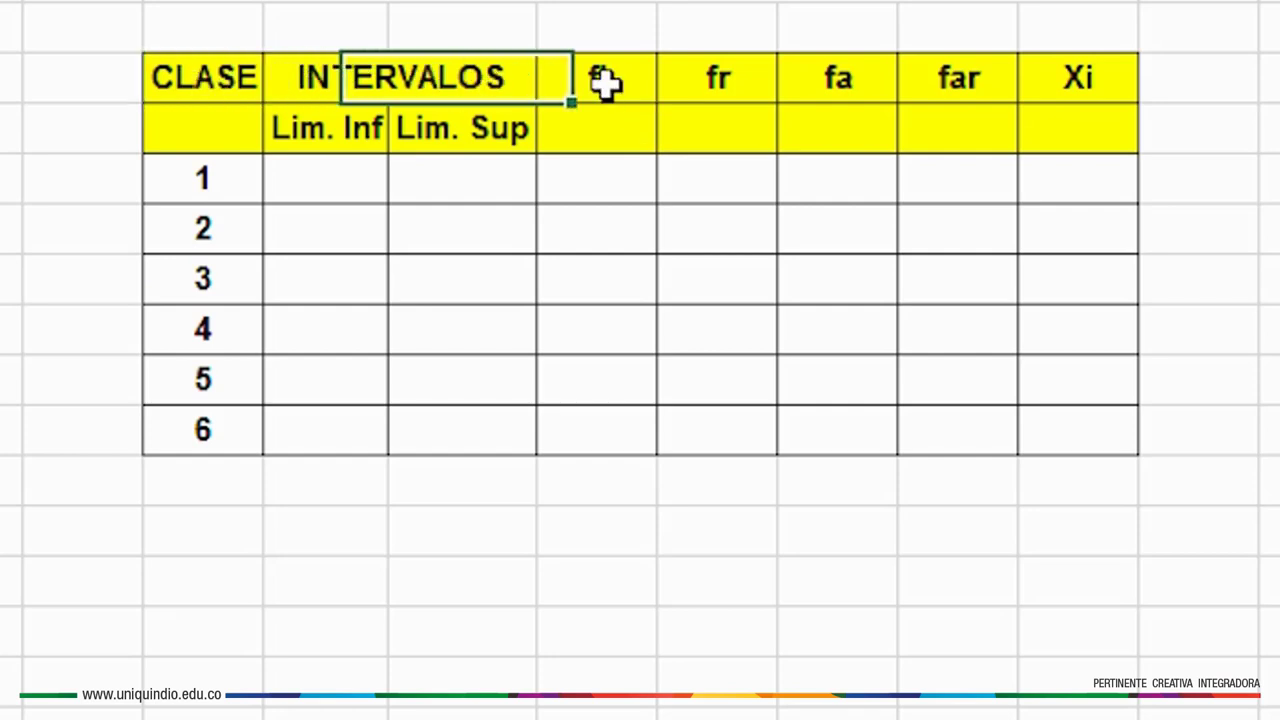
{"action": "left_click", "coordinate": [708, 70]}
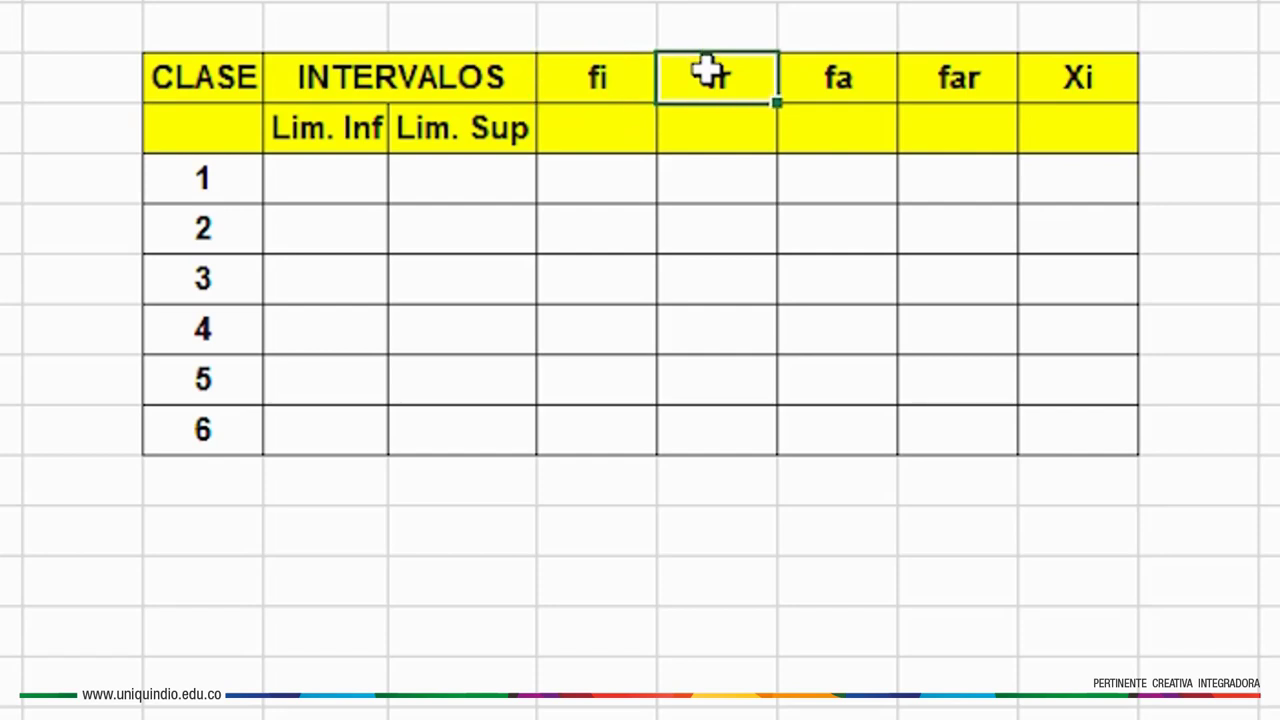
{"action": "left_click", "coordinate": [835, 82]}
{"action": "type", "text": "fa"}
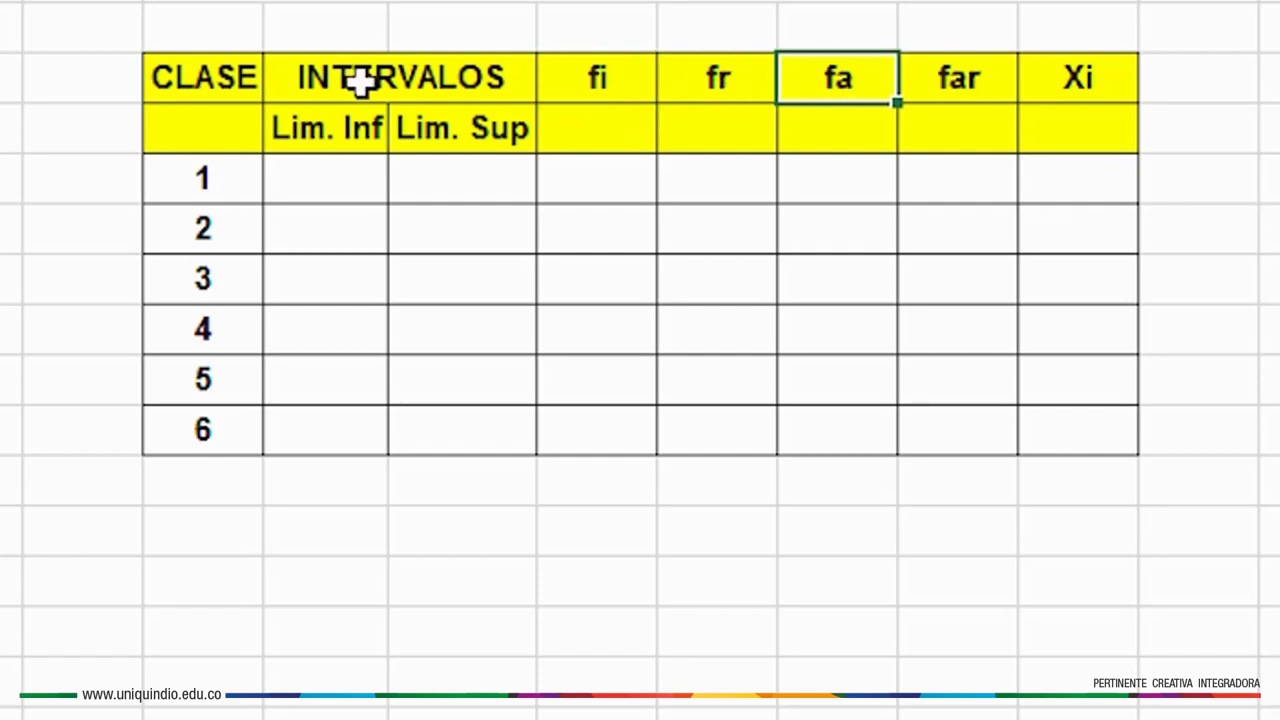
{"action": "left_click", "coordinate": [978, 88]}
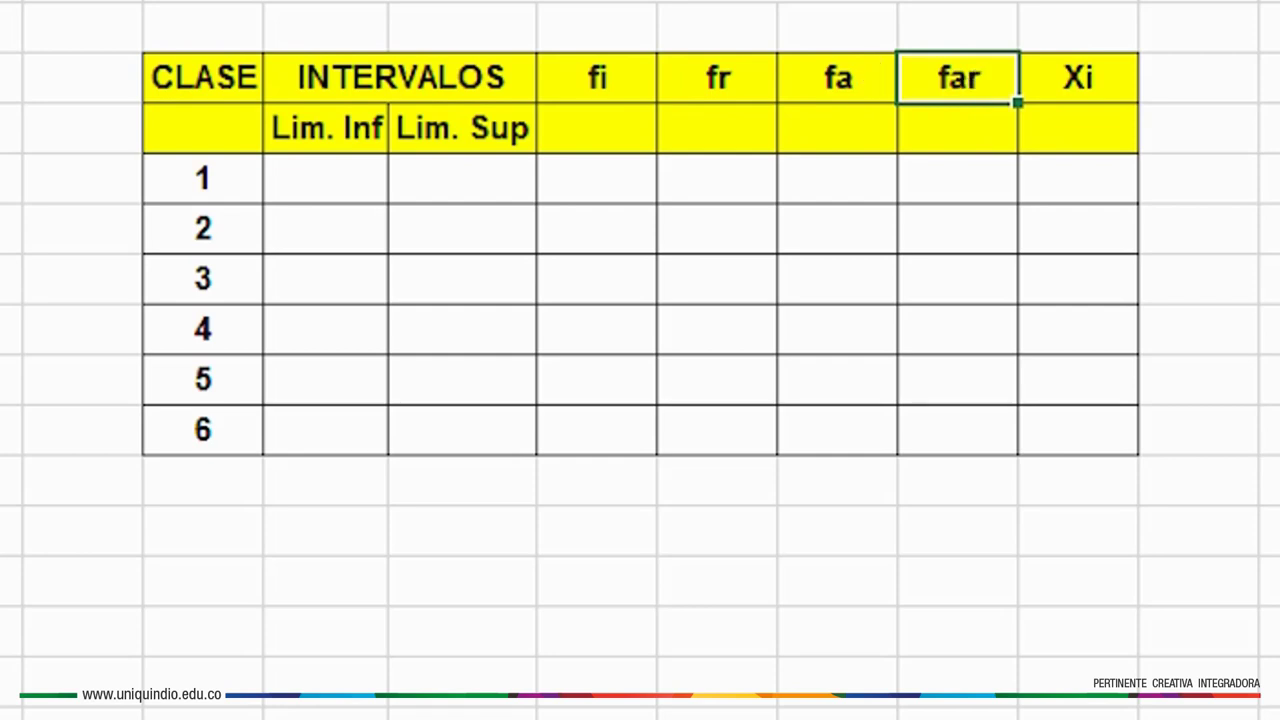
{"action": "left_click", "coordinate": [1093, 73]}
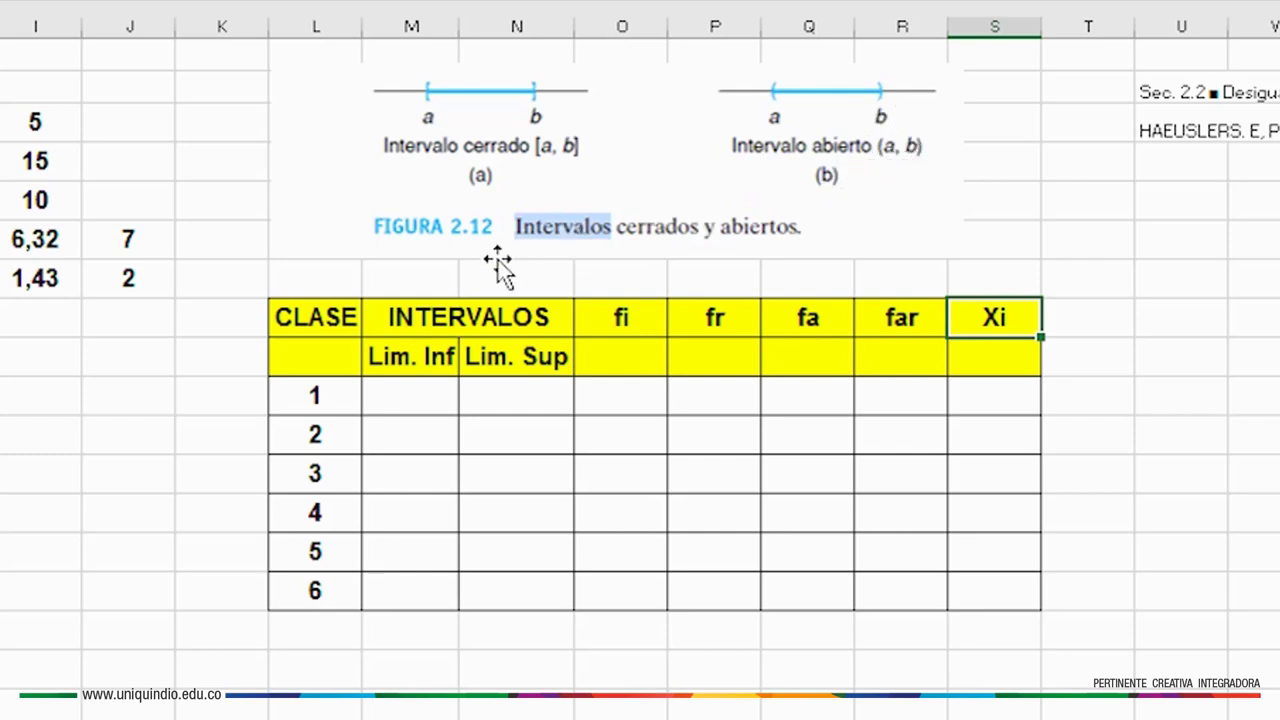
Set class 1's Lim. Inf to =I3 and start its Lim. Sup formula with a reference to M10
{"action": "left_click", "coordinate": [403, 395]}
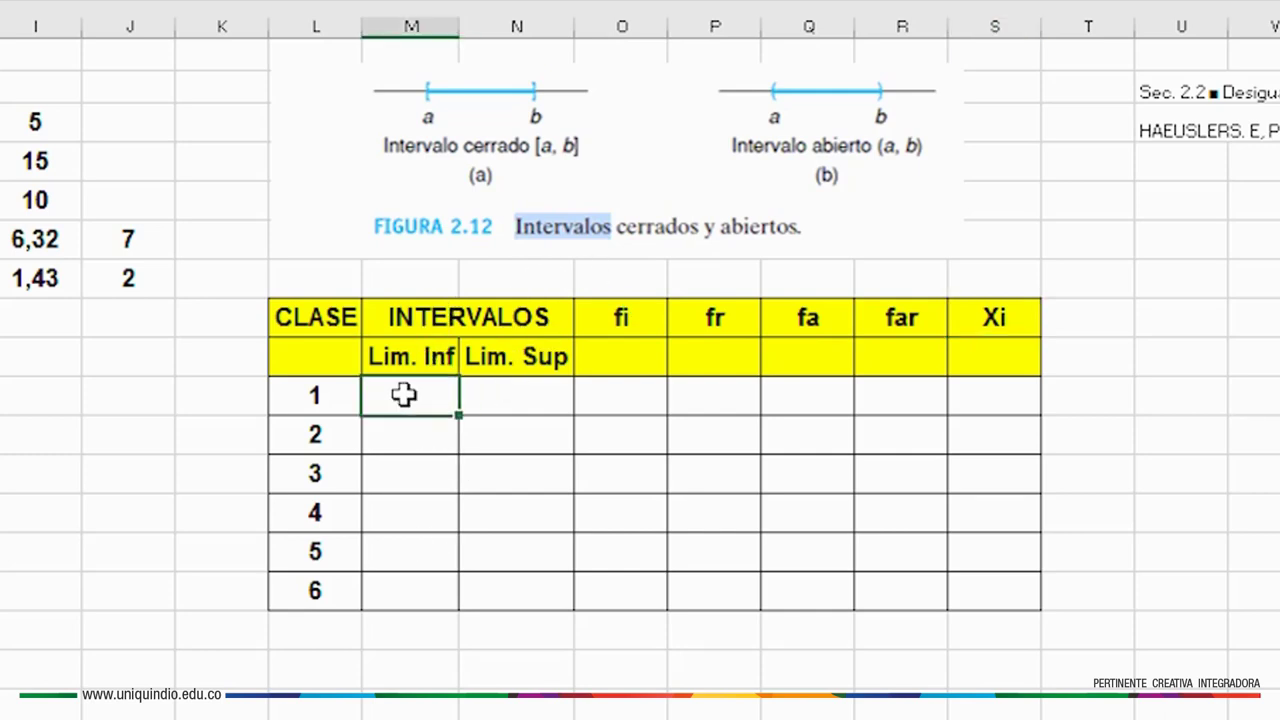
{"action": "left_click", "coordinate": [522, 402]}
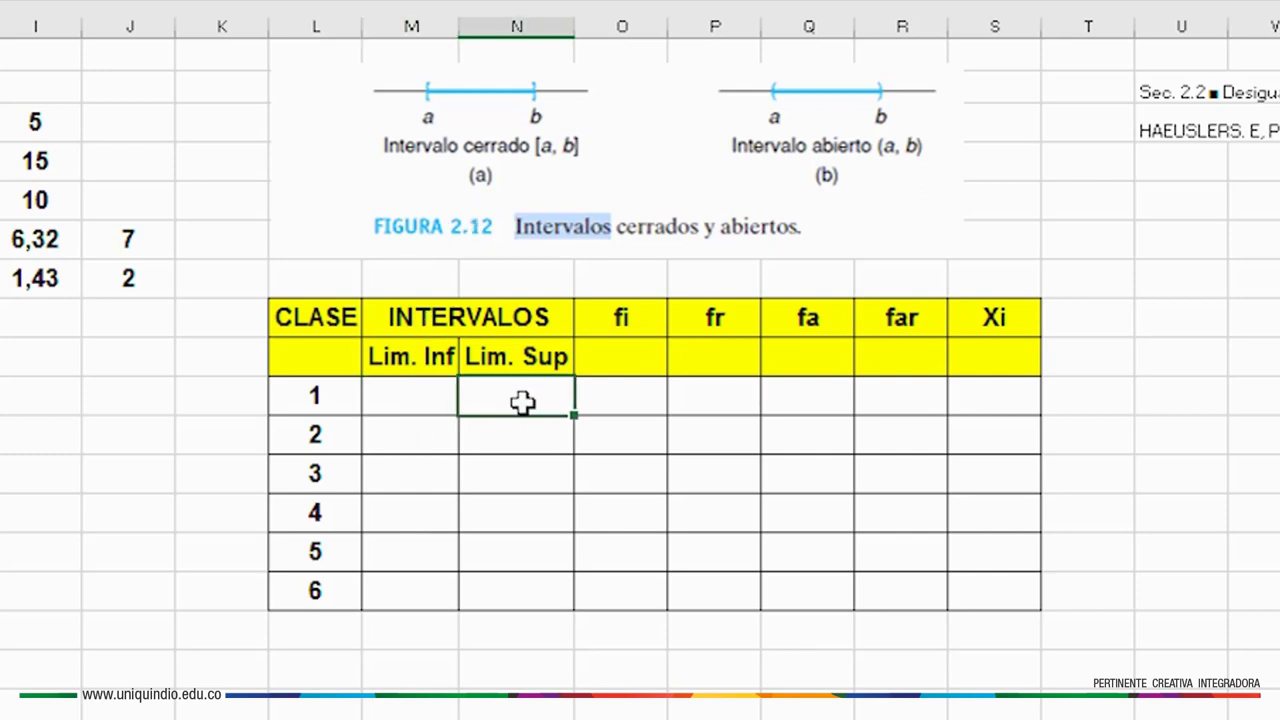
{"action": "left_click", "coordinate": [426, 404]}
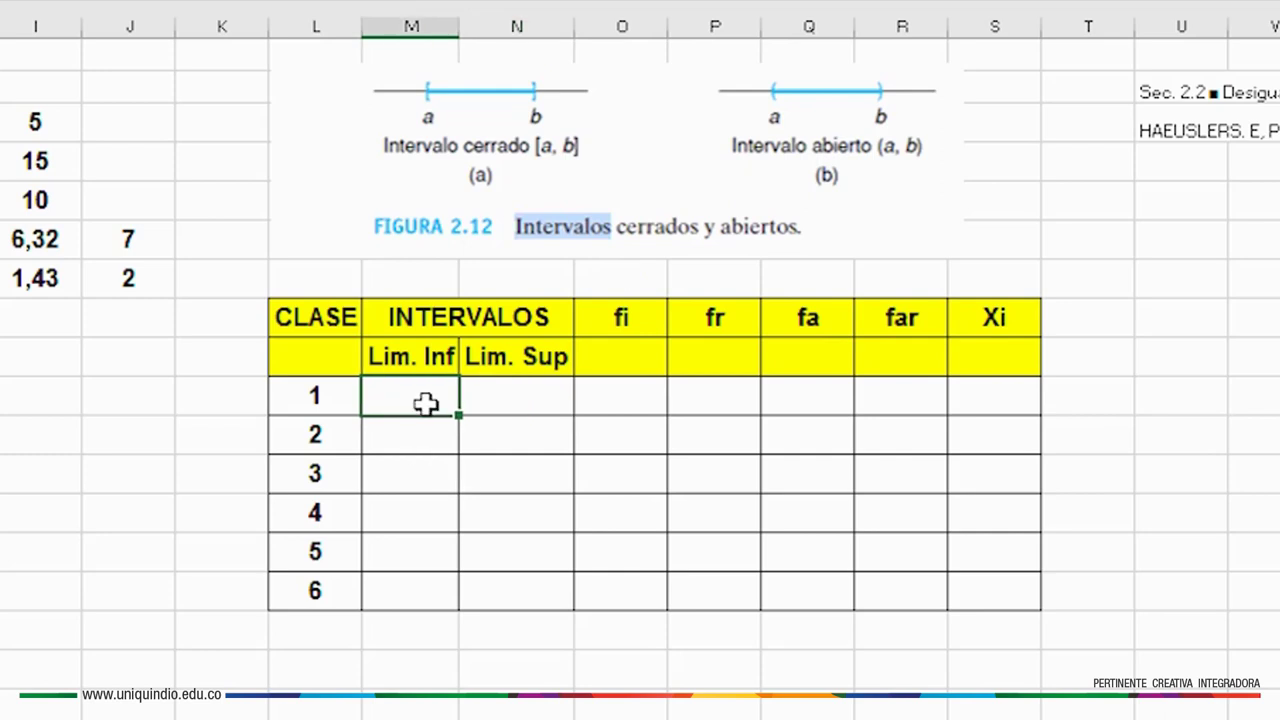
{"action": "type", "text": "="}
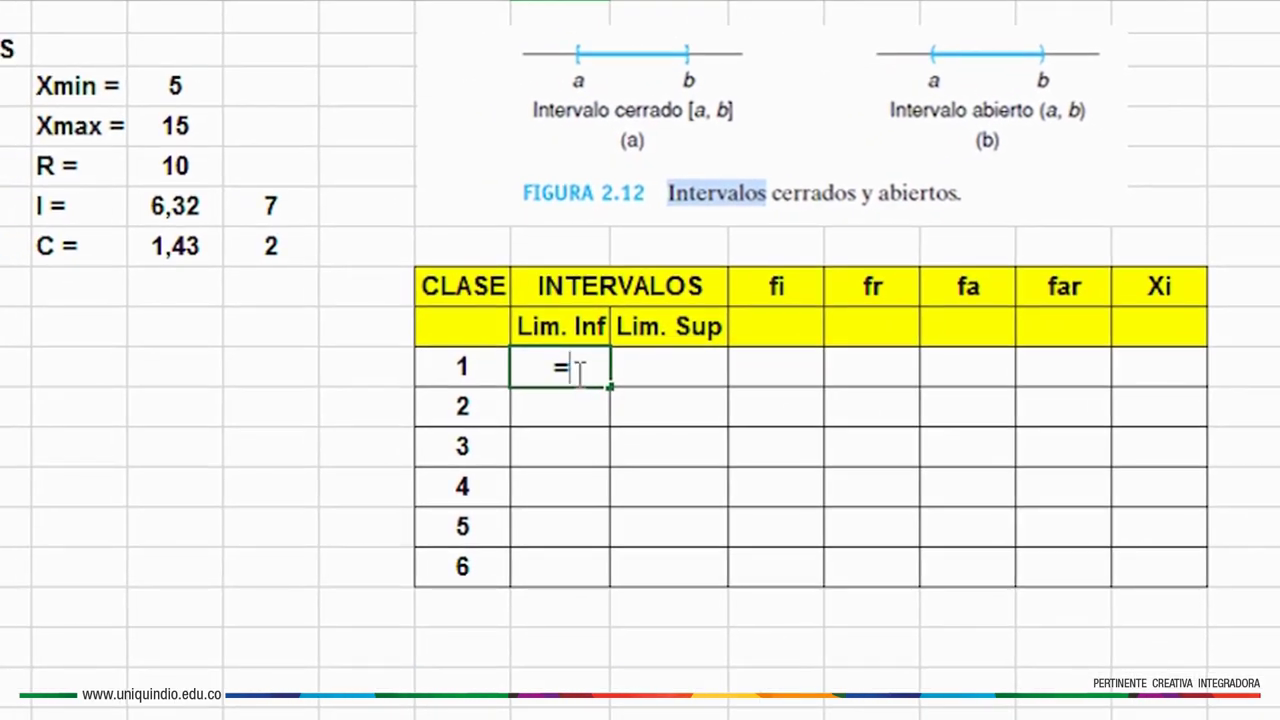
{"action": "left_click", "coordinate": [193, 86]}
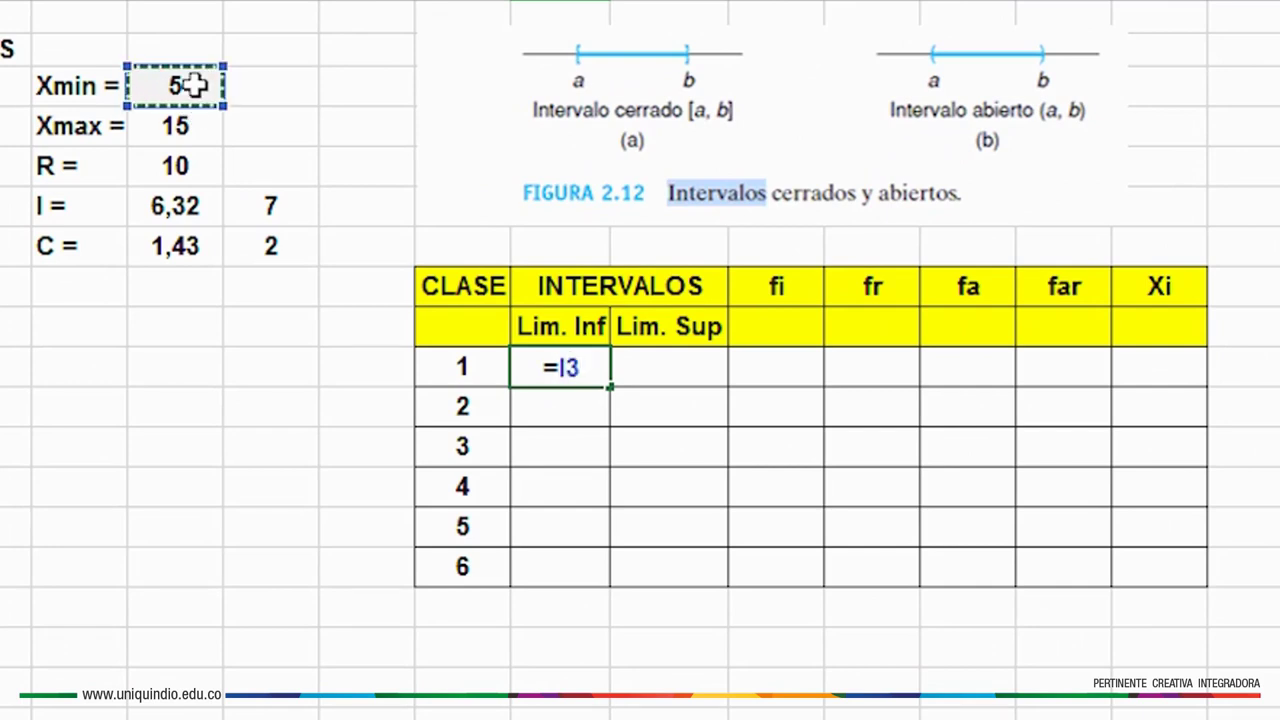
{"action": "key", "text": "Return"}
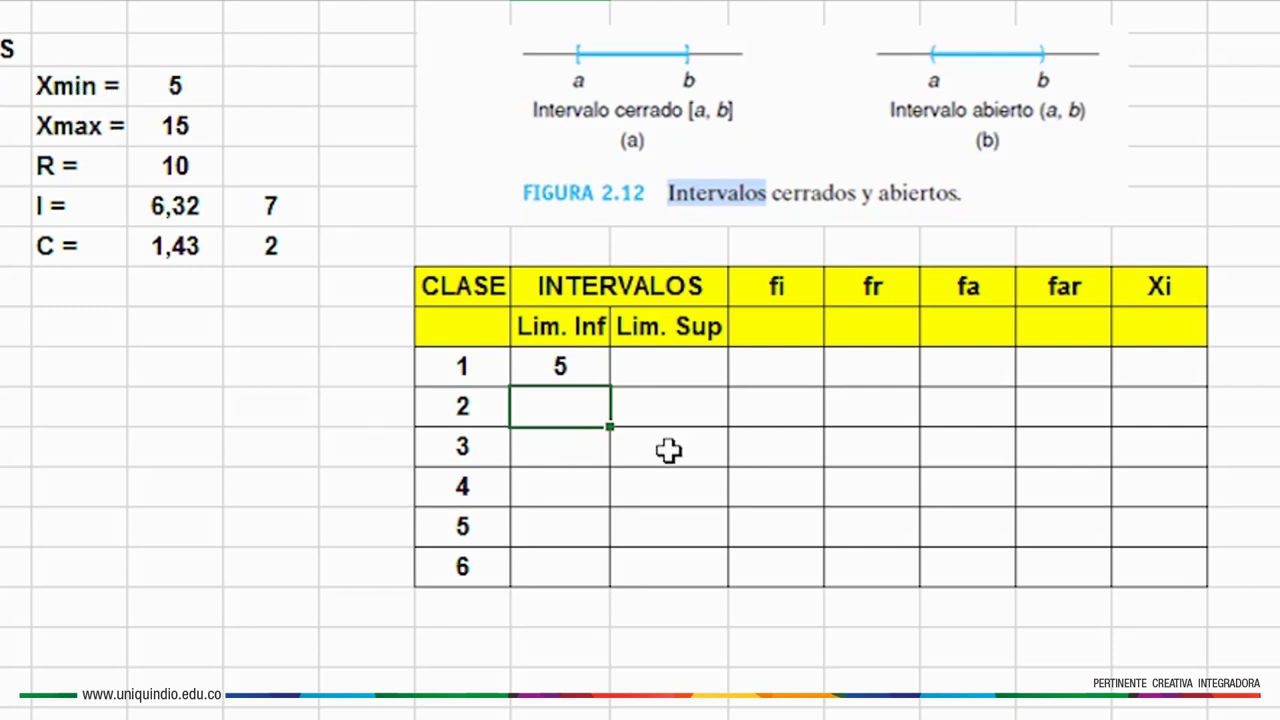
{"action": "left_click", "coordinate": [682, 366]}
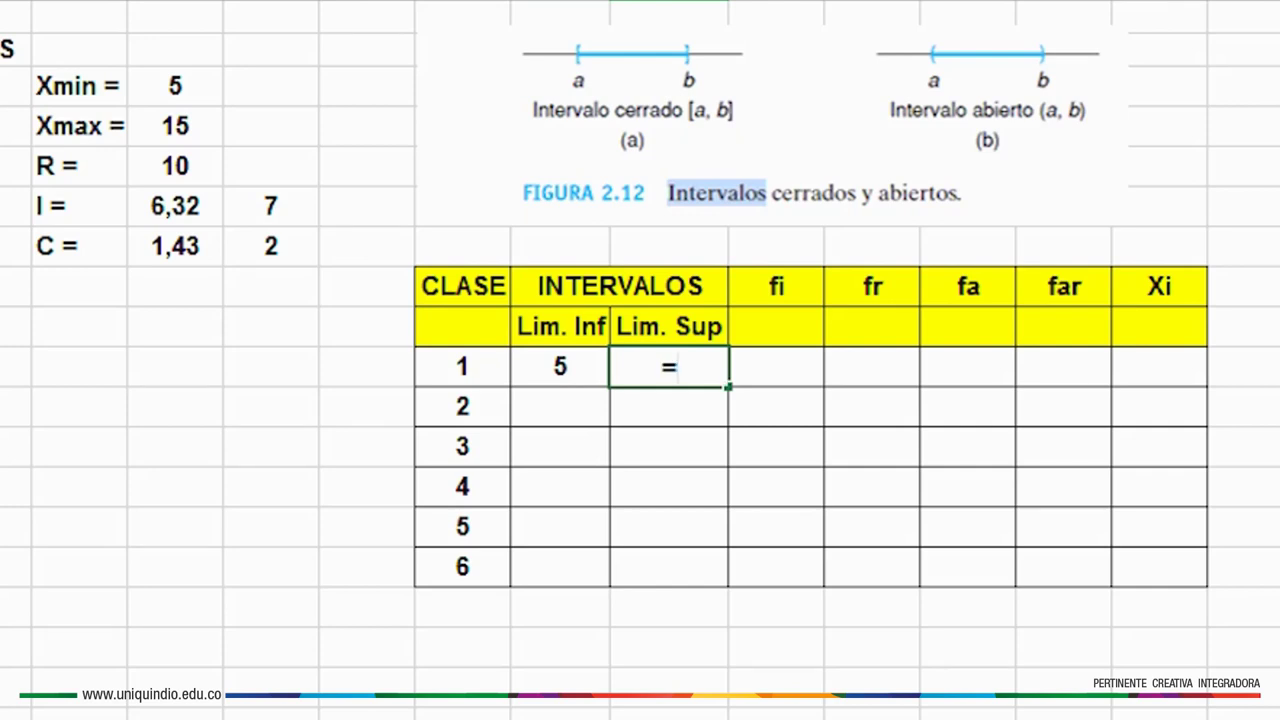
{"action": "left_click", "coordinate": [563, 366]}
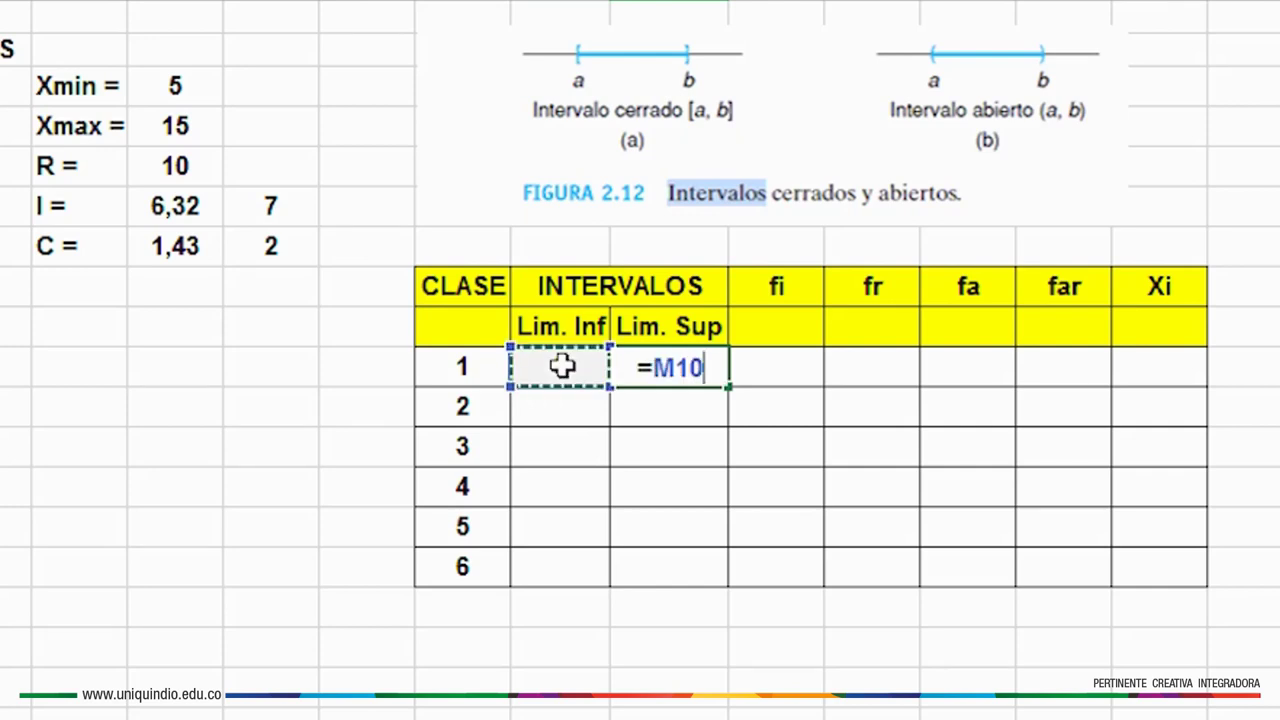
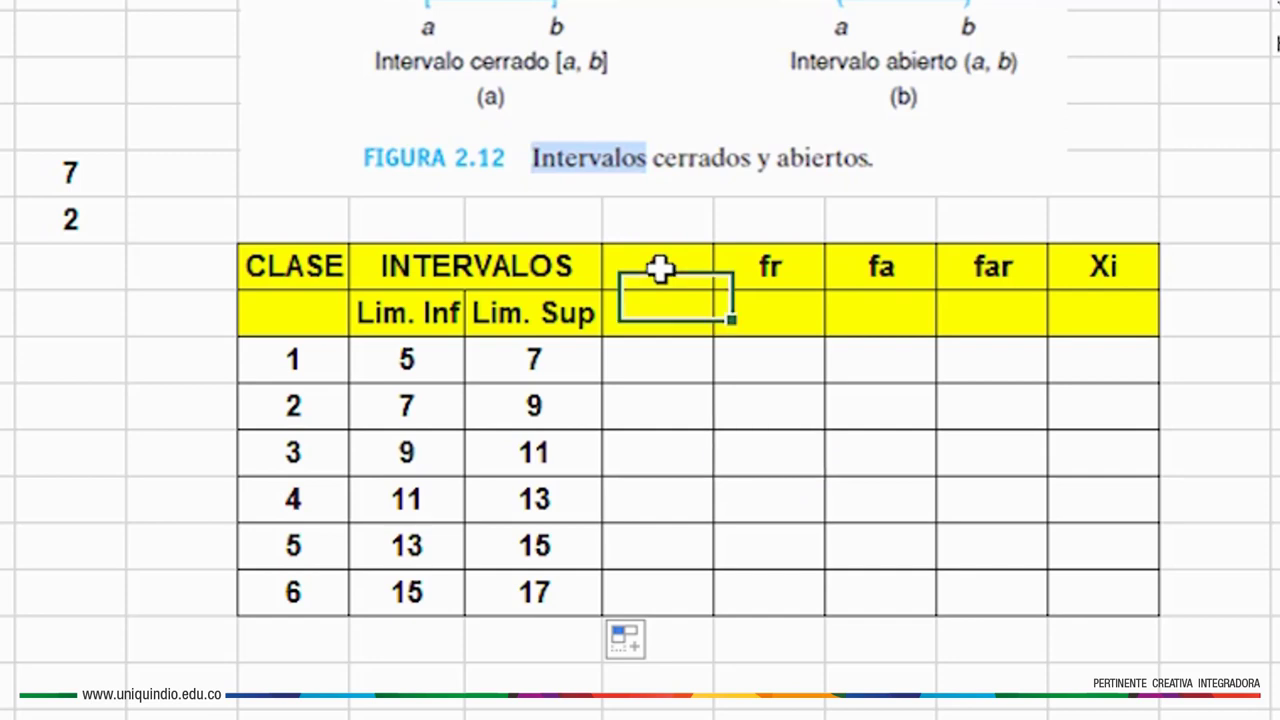
Count the ordered values from 5 to below 7 and enter 11 as the fi of class 1
{"action": "left_click", "coordinate": [666, 284]}
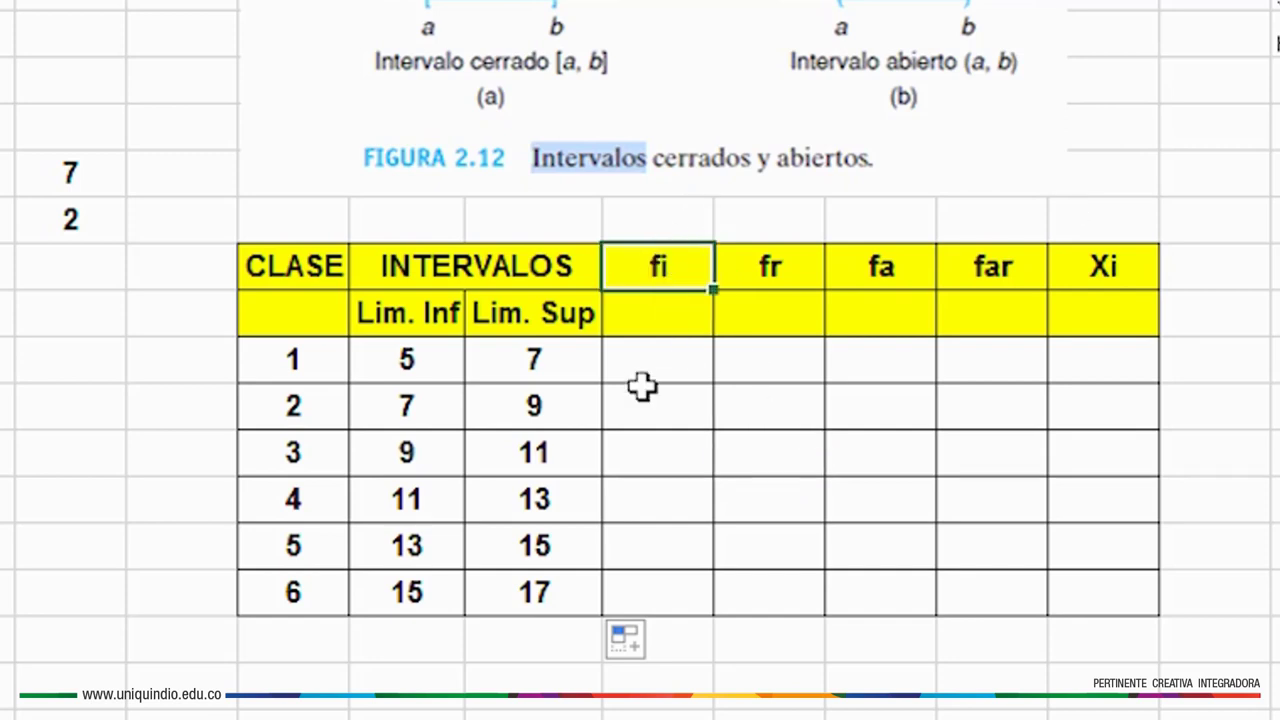
{"action": "left_click", "coordinate": [660, 354]}
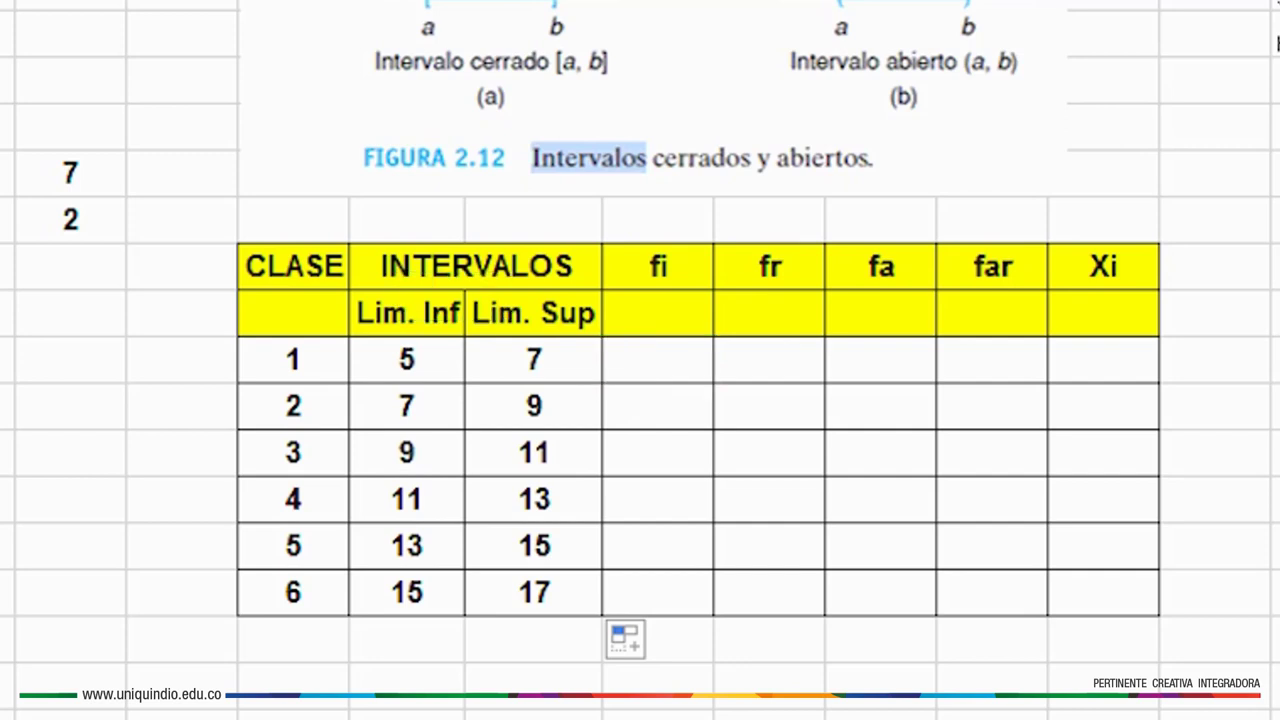
{"action": "left_click", "coordinate": [407, 365]}
{"action": "left_click", "coordinate": [524, 366]}
{"action": "left_click_drag", "start_coordinate": [86, 76], "coordinate": [52, 426]}
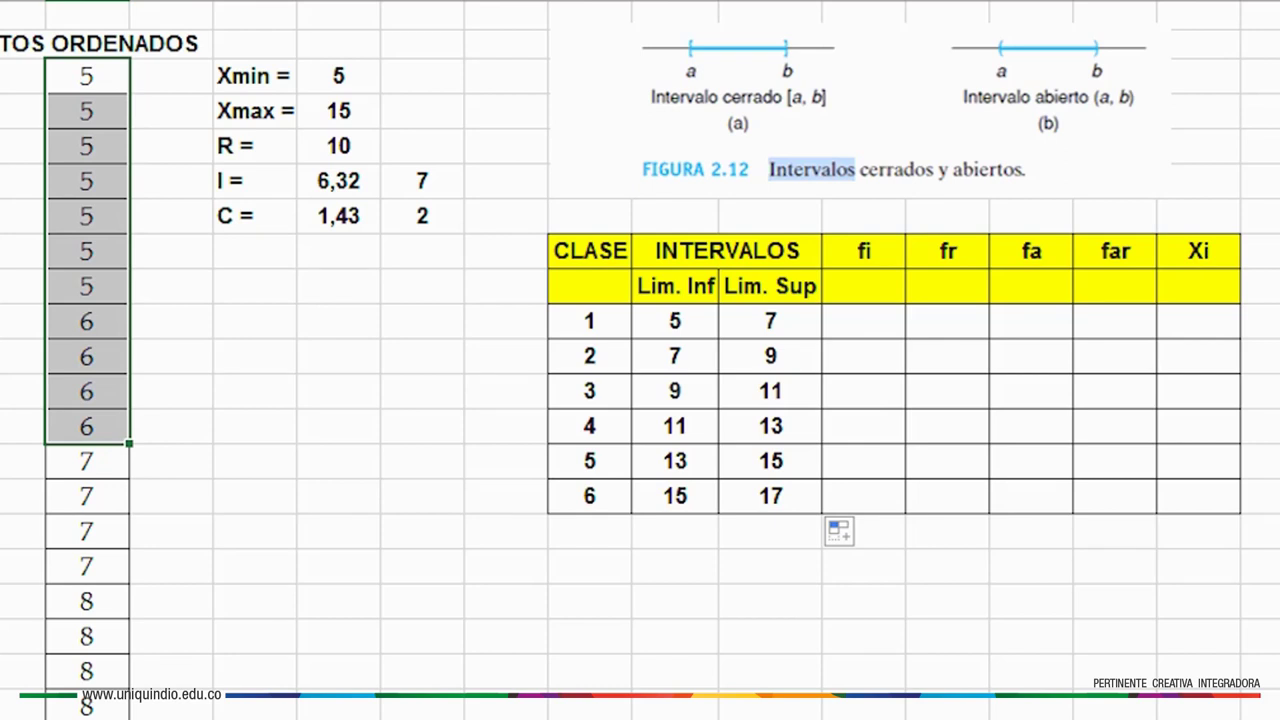
{"action": "left_click", "coordinate": [866, 321]}
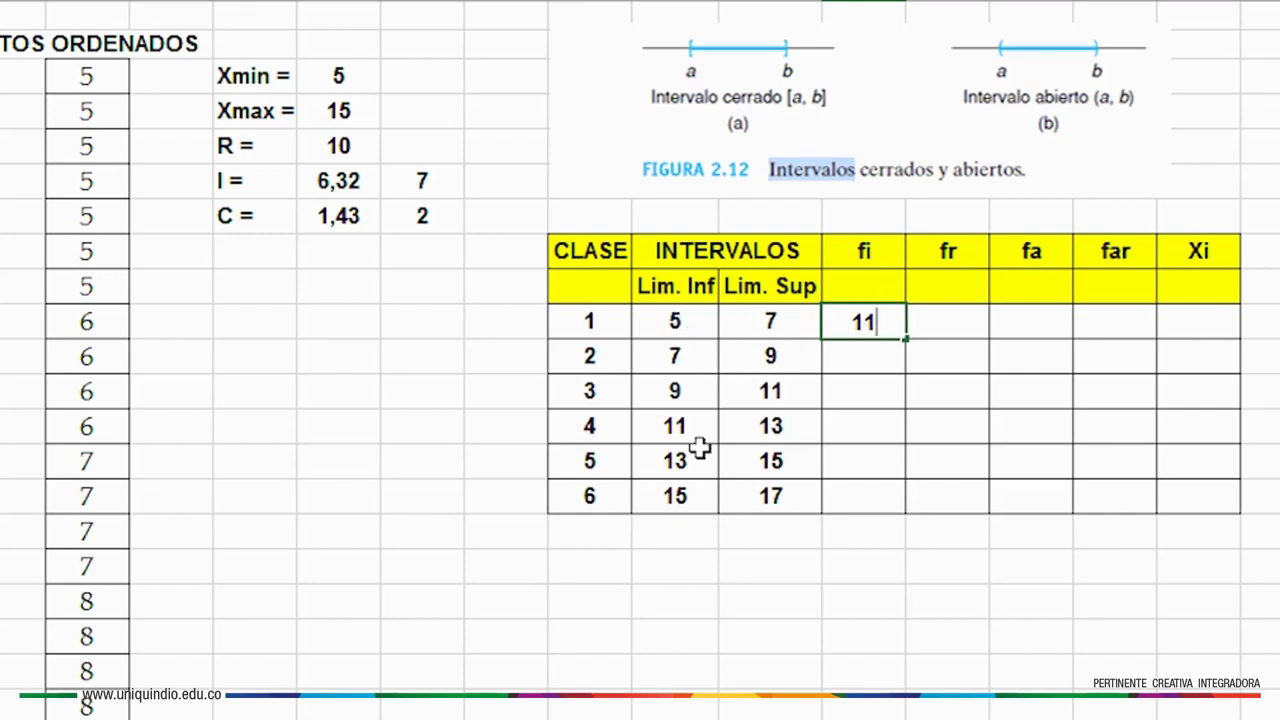
{"action": "left_click", "coordinate": [872, 362]}
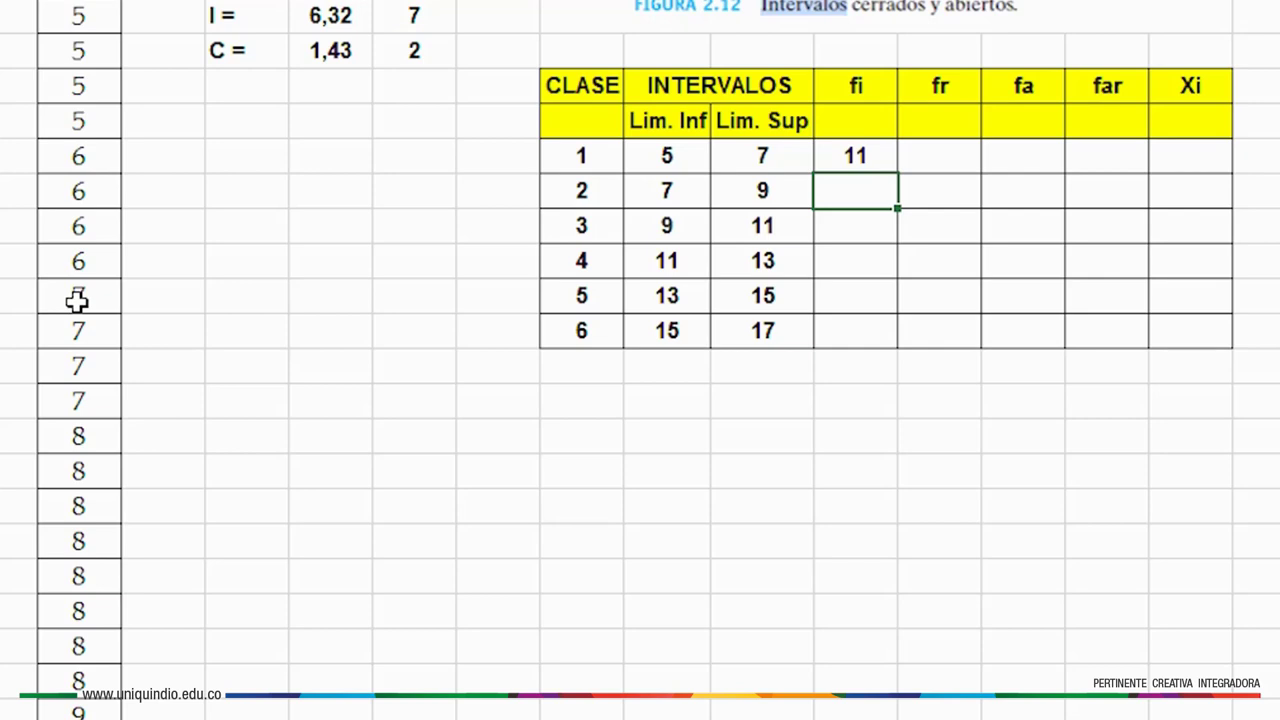
Count the ordered values from 7 to below 9 and enter 12 as the fi of class 2
{"action": "left_click_drag", "start_coordinate": [77, 300], "coordinate": [84, 685]}
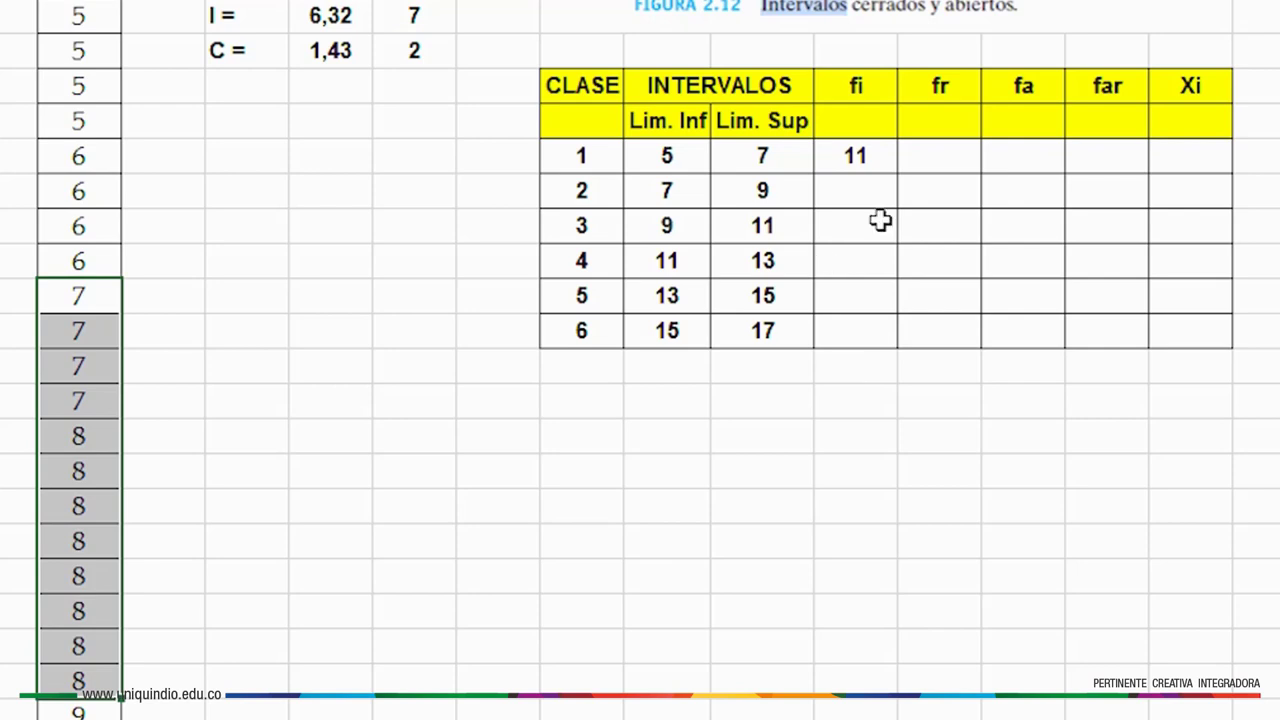
{"action": "left_click", "coordinate": [871, 191]}
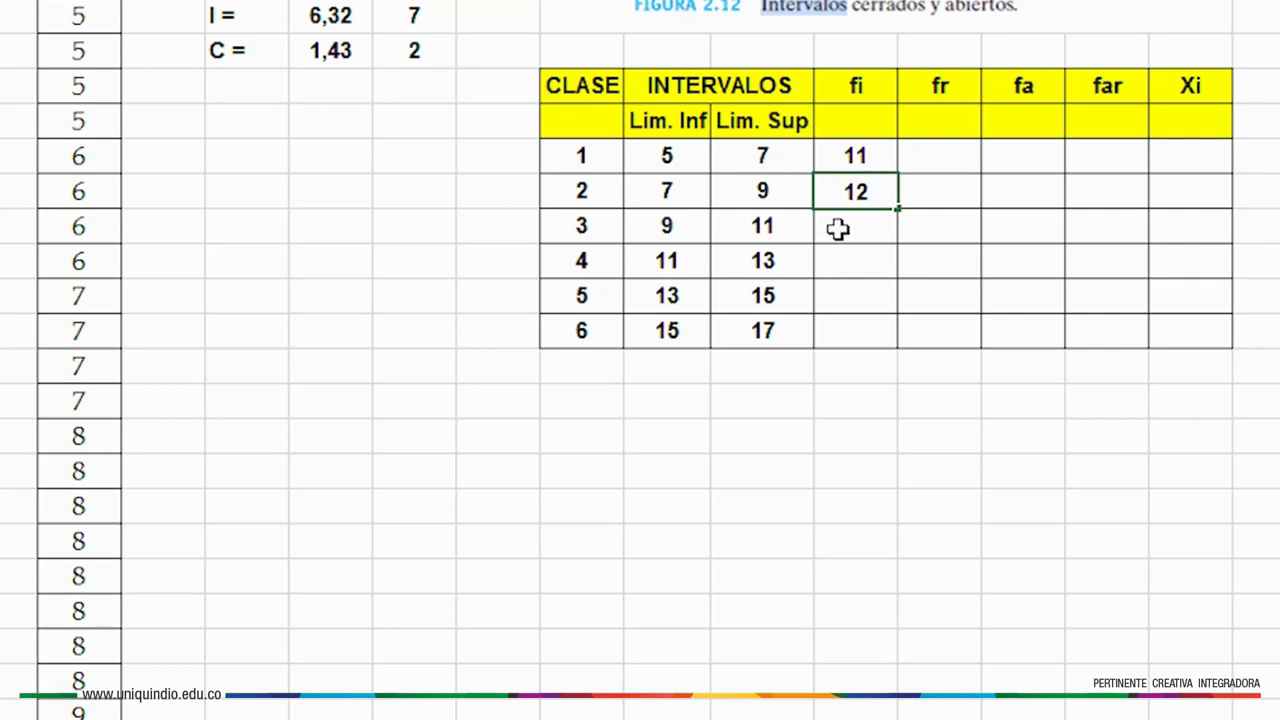
{"action": "left_click", "coordinate": [838, 229]}
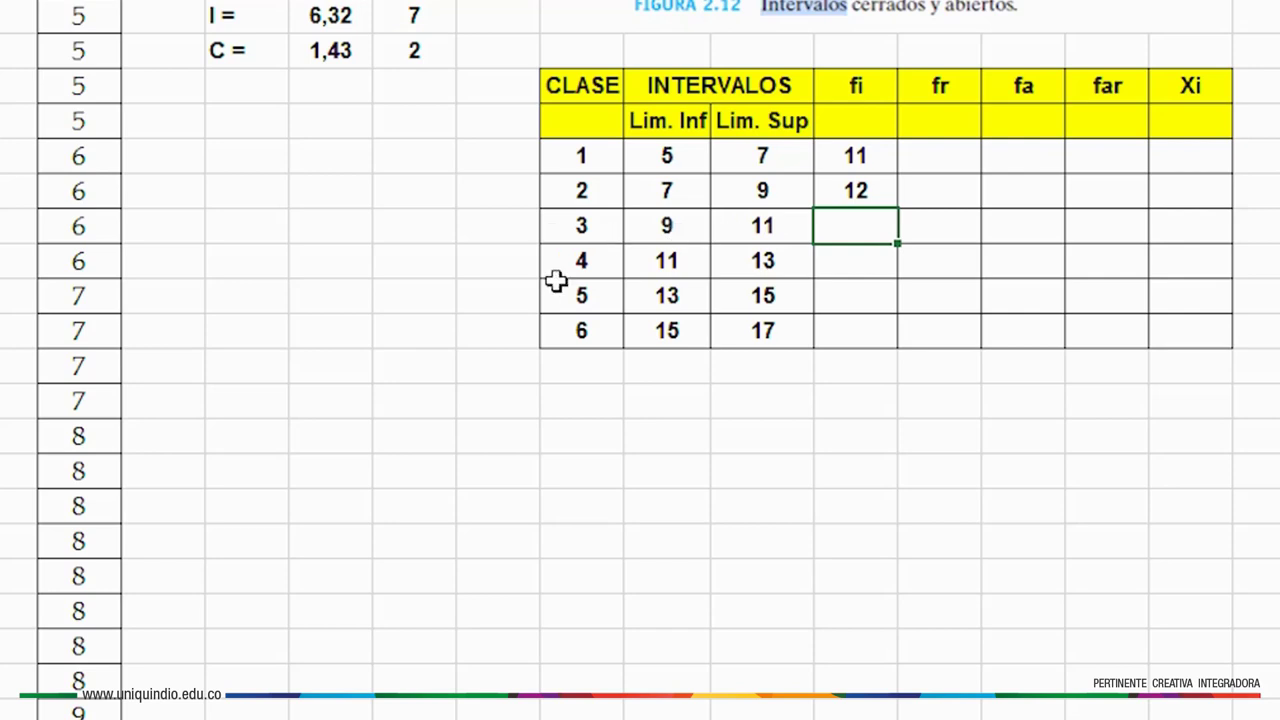
Count the ordered values from 9 to below 11 and enter 9 as the fi of class 3
{"action": "left_click", "coordinate": [78, 709]}
{"action": "left_click_drag", "start_coordinate": [78, 709], "coordinate": [103, 526]}
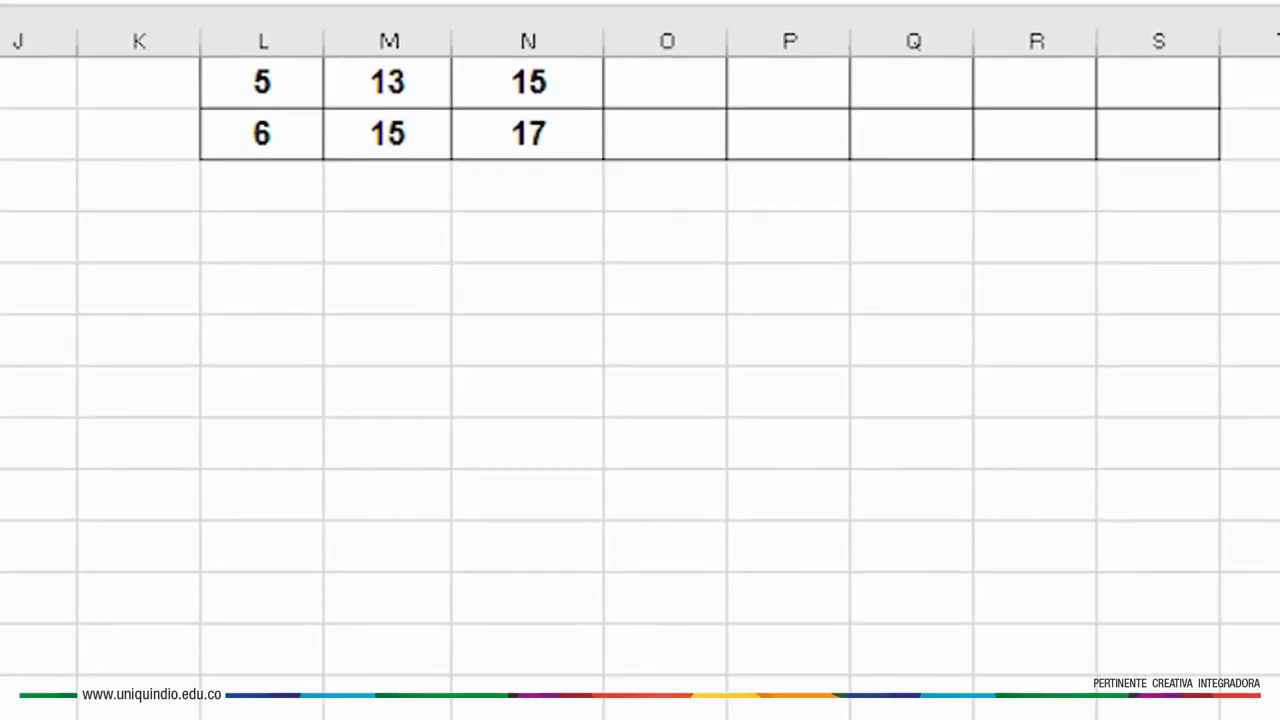
{"action": "scroll", "coordinate": [688, 237], "scroll_direction": "up", "scroll_amount": 2}
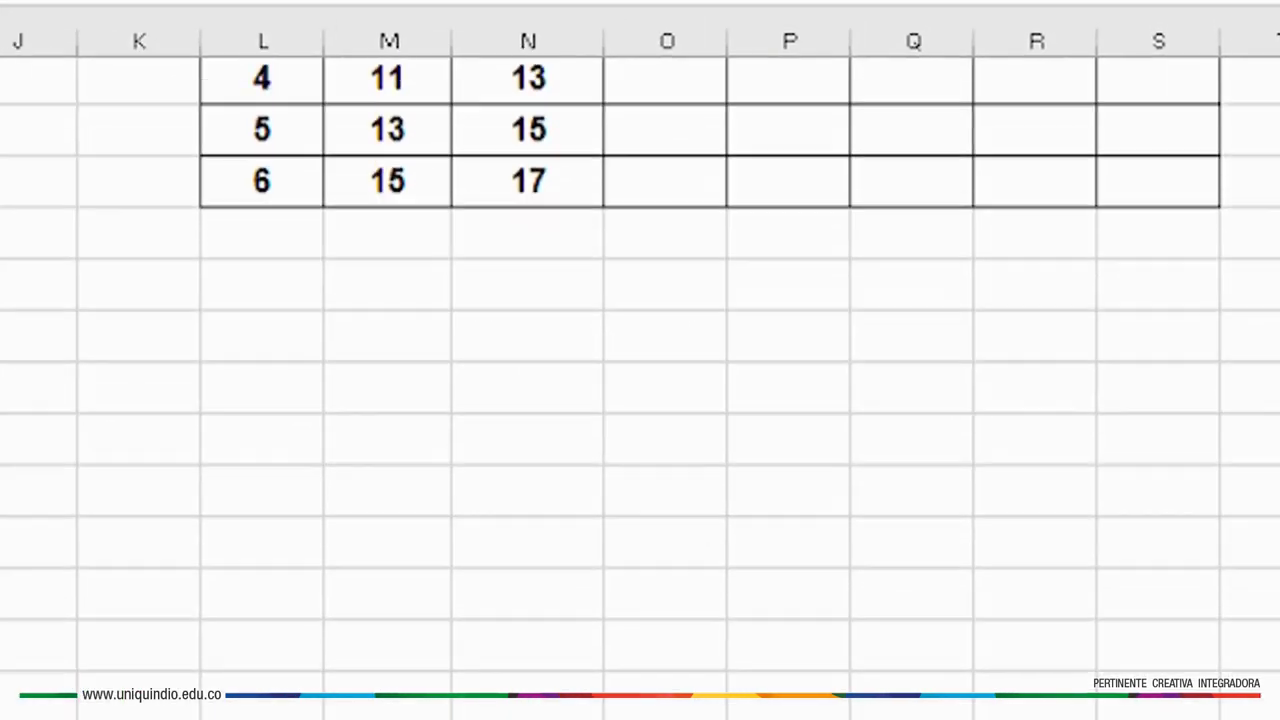
{"action": "left_click", "coordinate": [688, 237]}
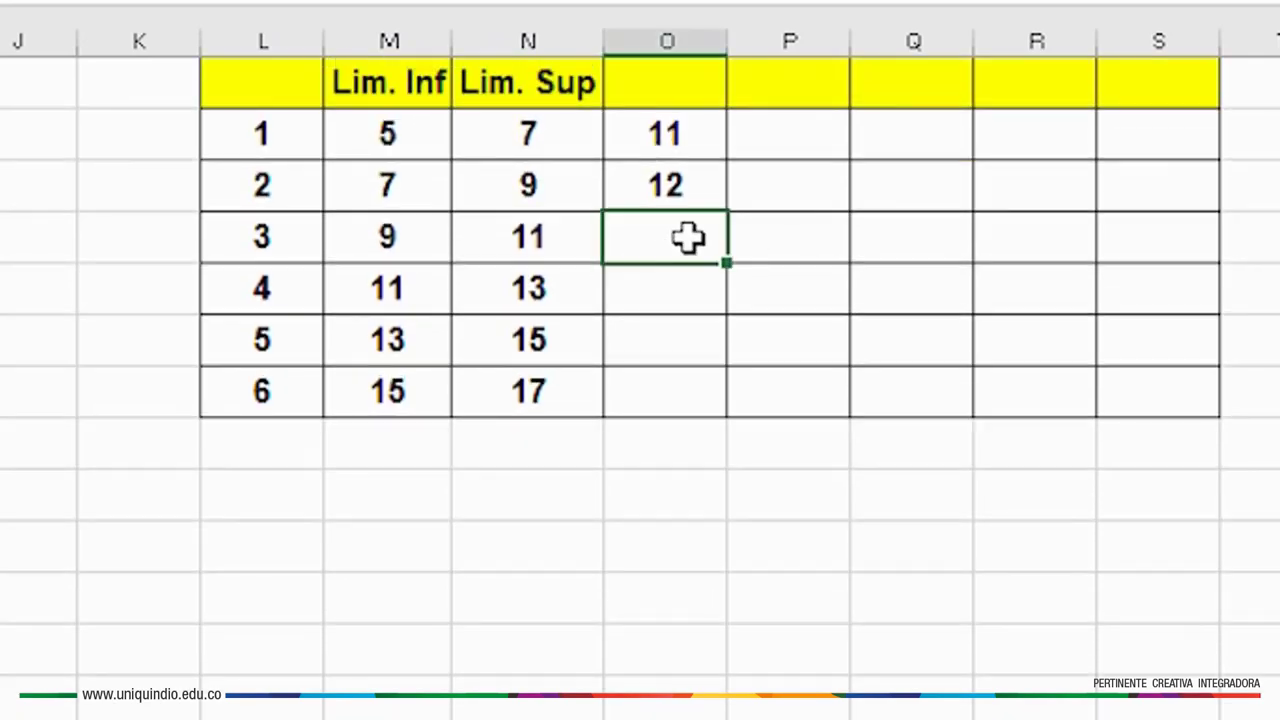
{"action": "double_click", "coordinate": [688, 228]}
{"action": "type", "text": "9"}
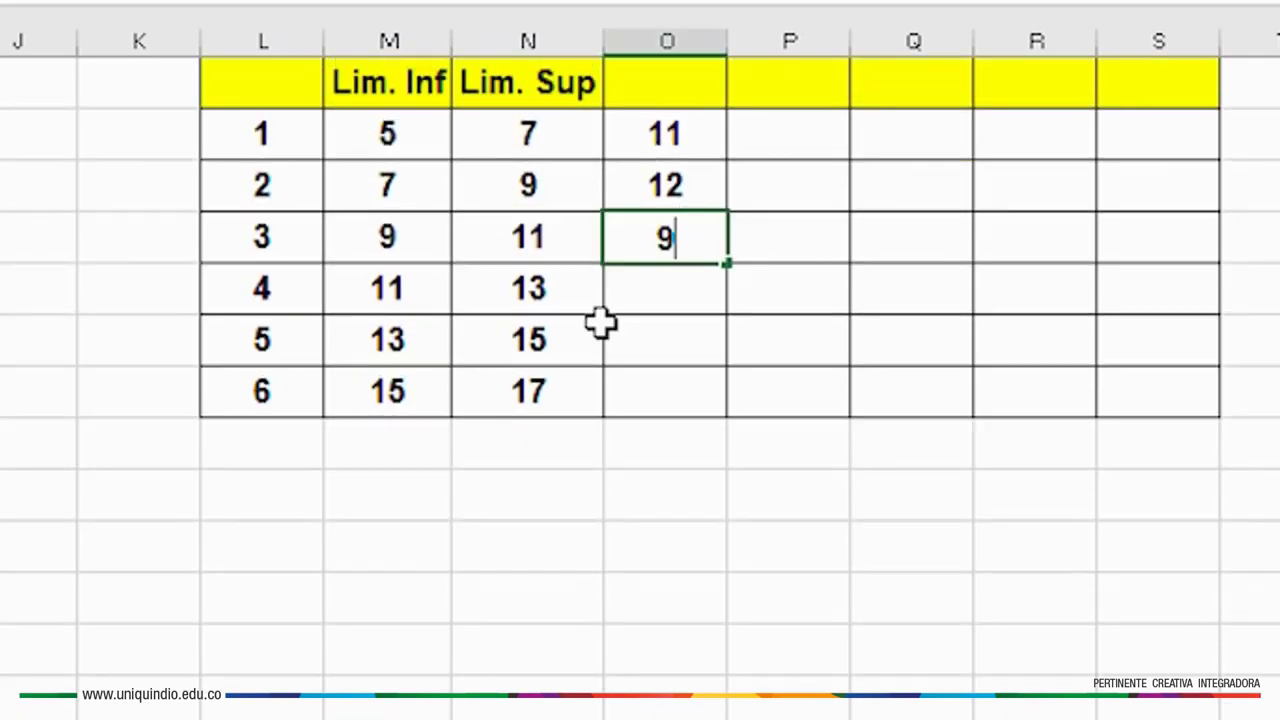
{"action": "left_click", "coordinate": [636, 296]}
Count the ordered values from 11 to below 13 and enter 4 as the fi of class 4
{"action": "scroll", "coordinate": [636, 296], "scroll_direction": "down", "scroll_amount": 15}
{"action": "scroll", "coordinate": [636, 296], "scroll_direction": "left", "scroll_amount": 3}
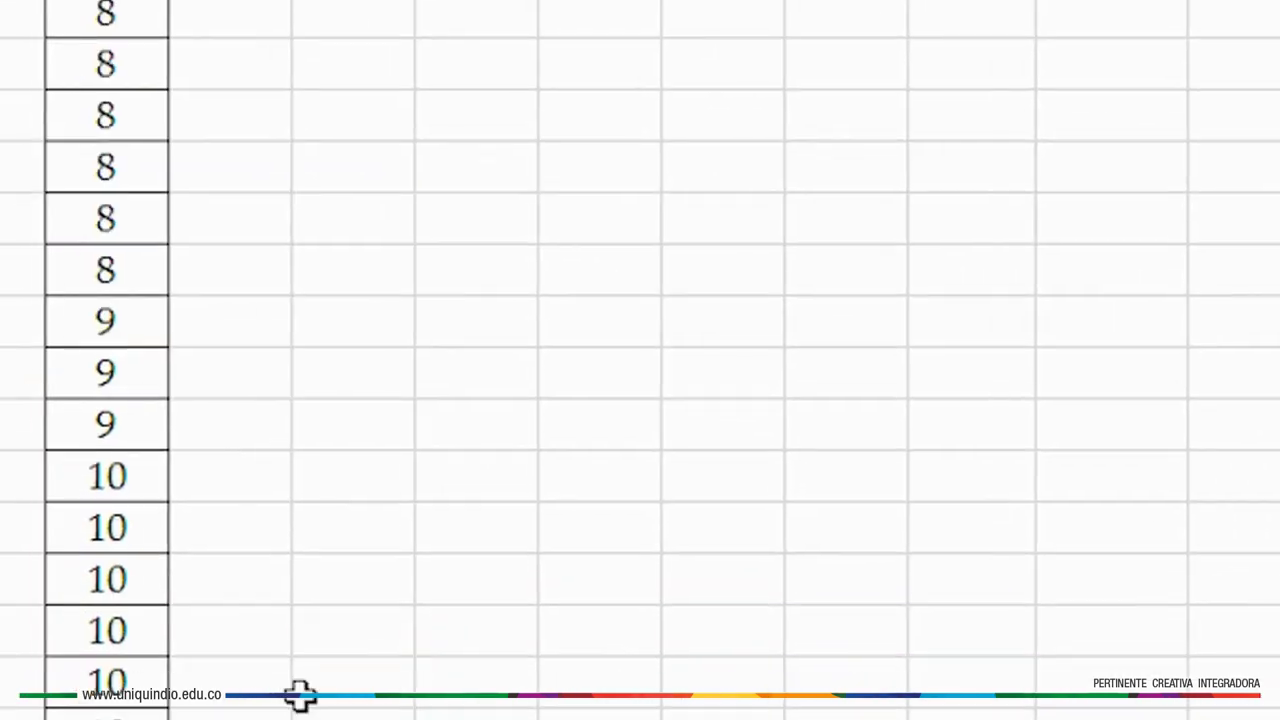
{"action": "scroll", "coordinate": [460, 653], "scroll_direction": "down", "scroll_amount": 2}
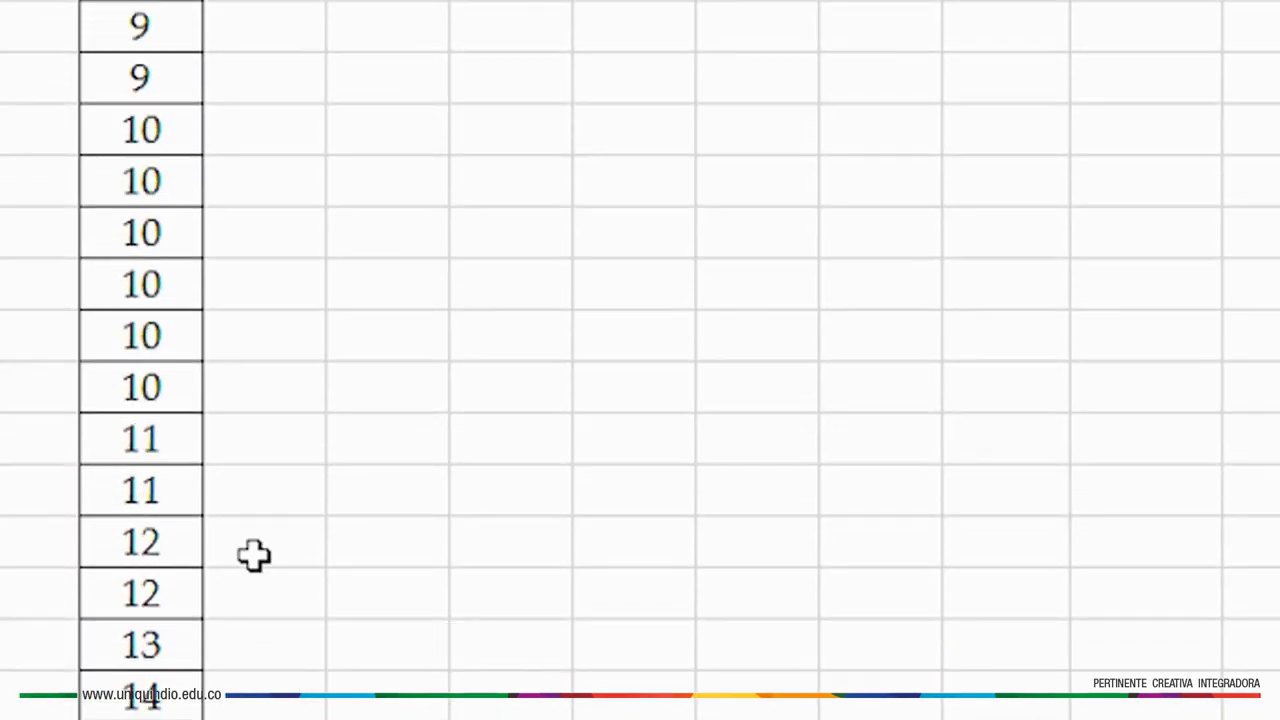
{"action": "left_click_drag", "start_coordinate": [145, 435], "coordinate": [149, 563]}
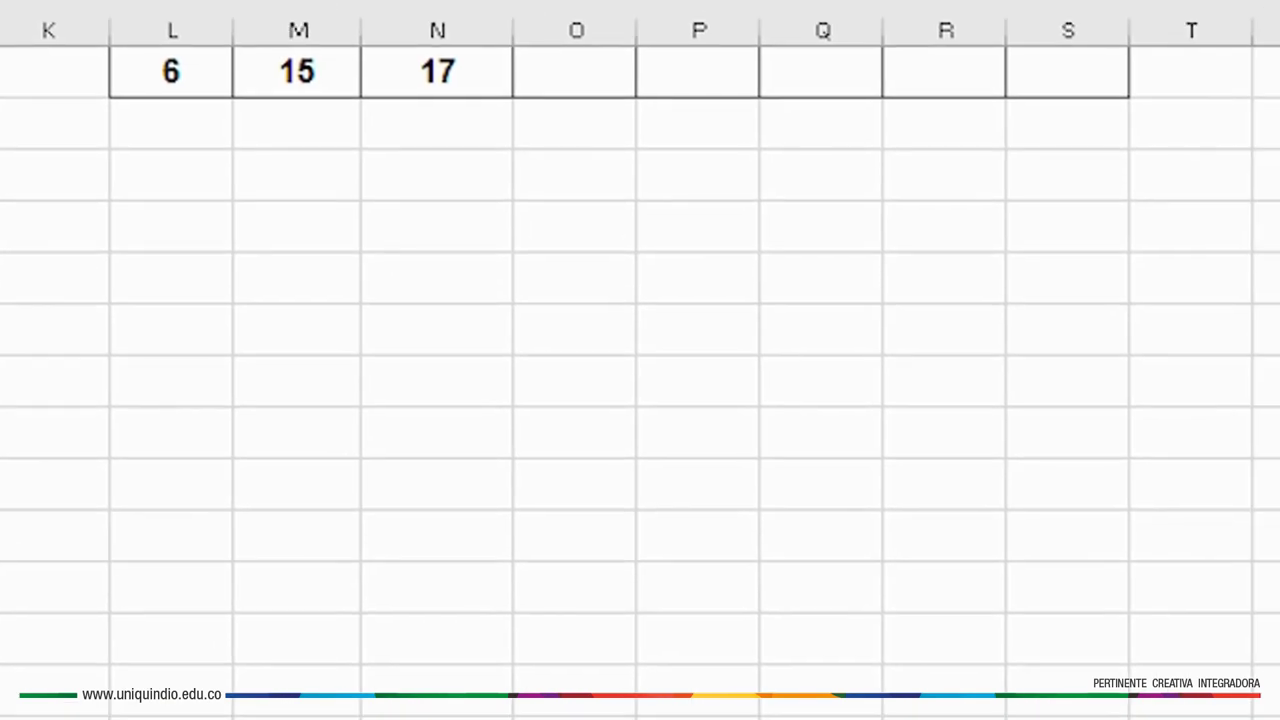
{"action": "scroll", "coordinate": [595, 290], "scroll_direction": "up", "scroll_amount": 3}
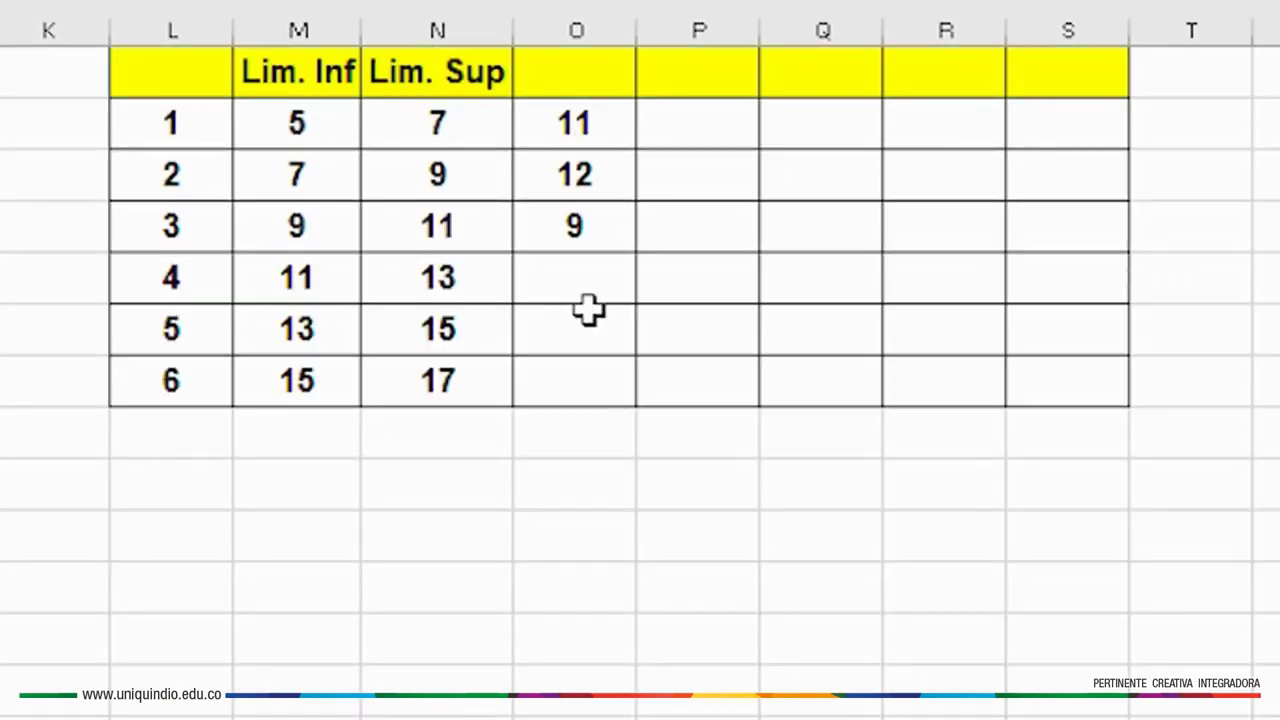
{"action": "left_click", "coordinate": [595, 290]}
{"action": "type", "text": "4"}
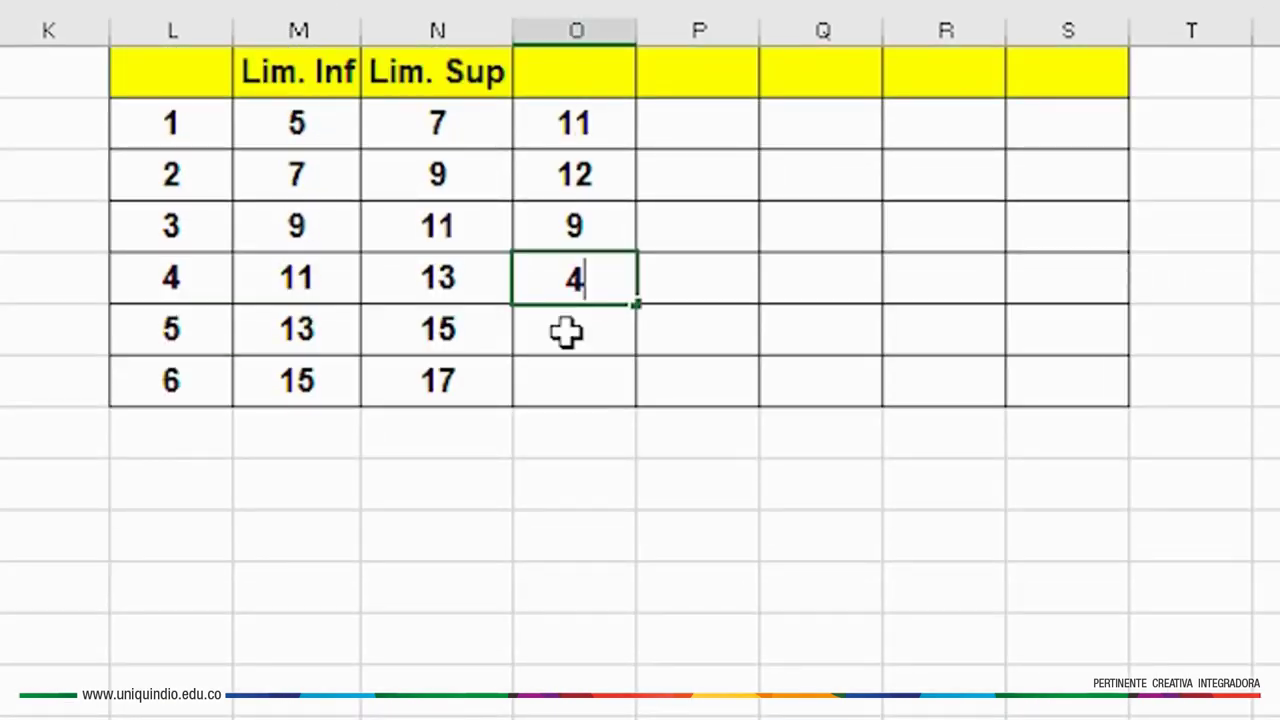
{"action": "key", "text": "Return"}
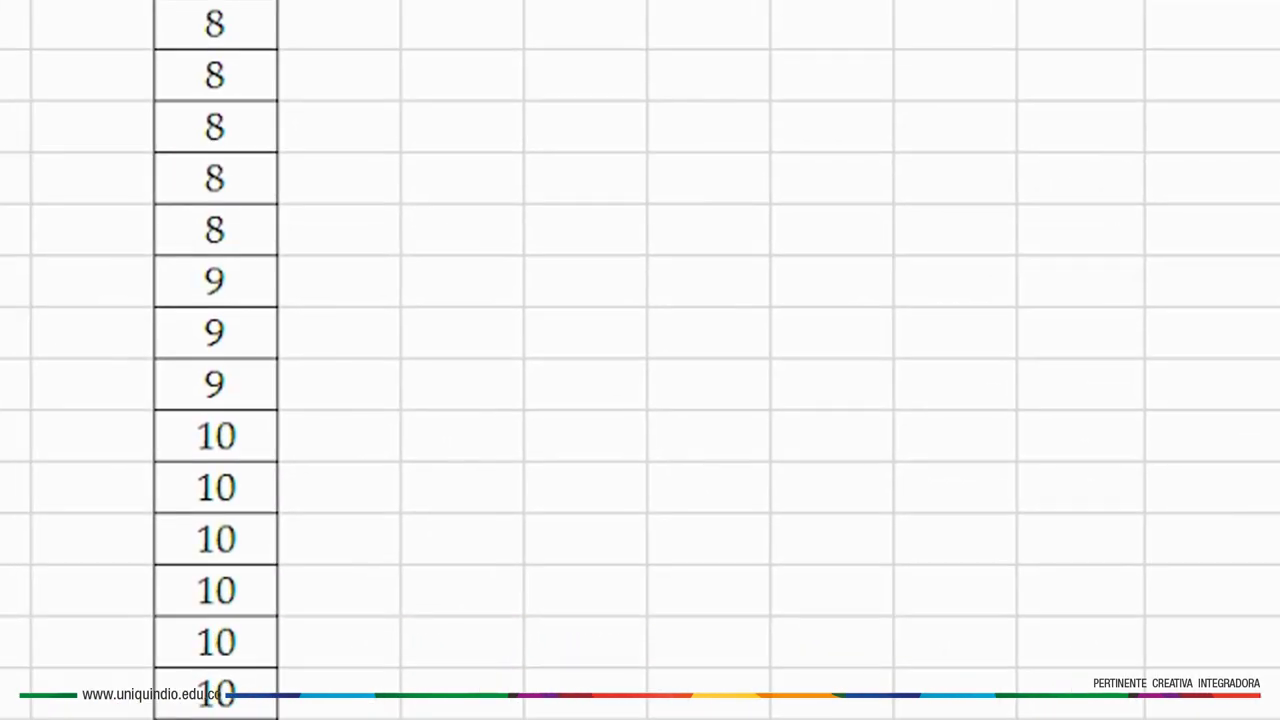
Count the ordered values from 13 to below 15 and enter 3 as the fi of class 5
{"action": "scroll", "coordinate": [551, 617], "scroll_direction": "down", "scroll_amount": 2}
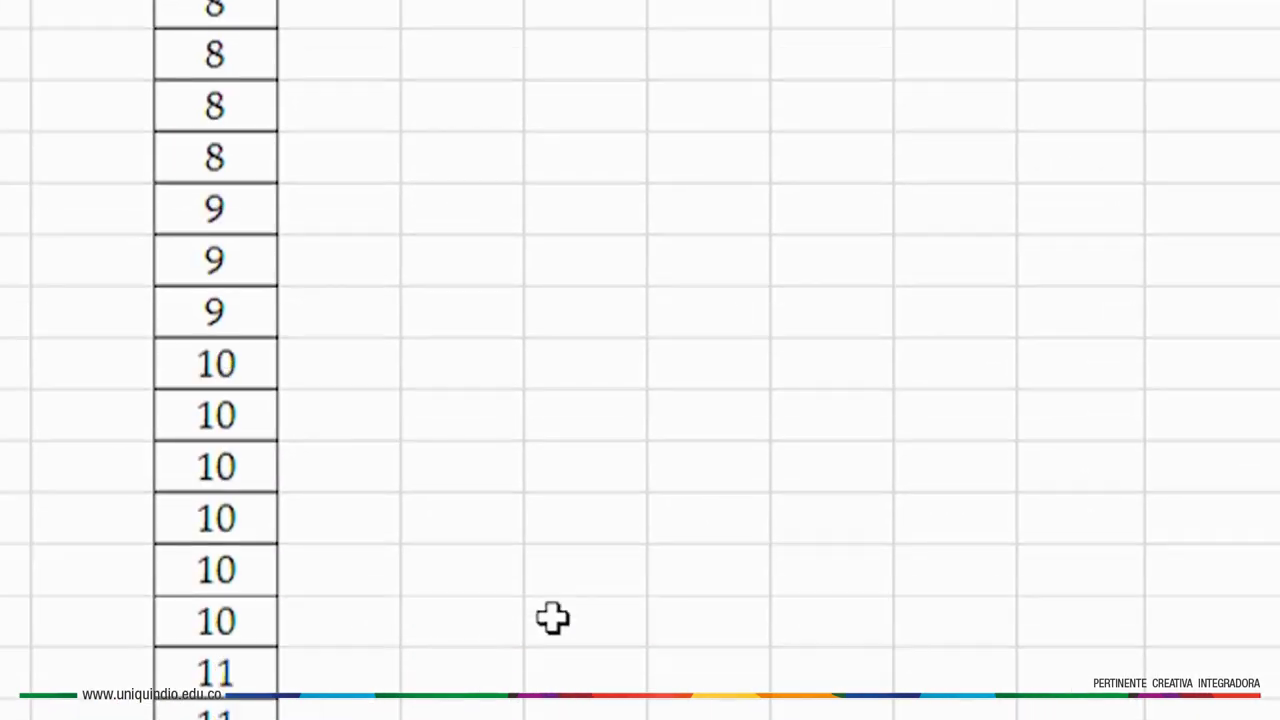
{"action": "scroll", "coordinate": [565, 597], "scroll_direction": "down", "scroll_amount": 3}
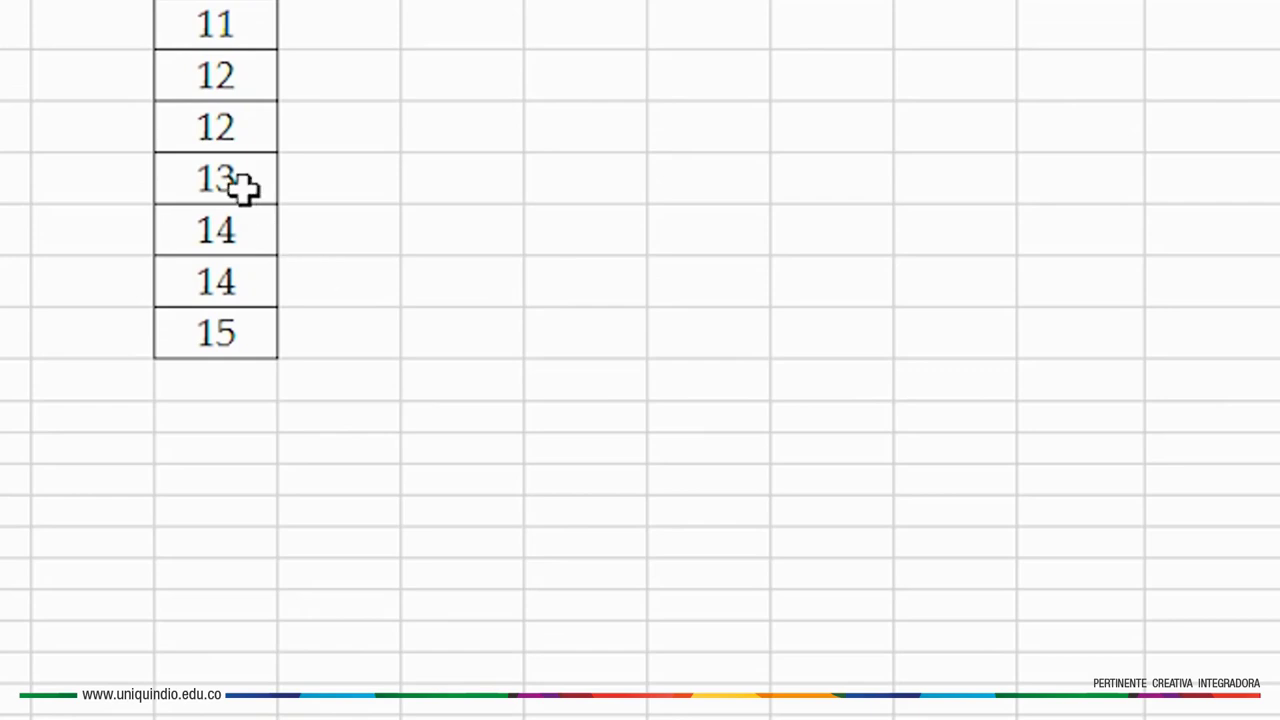
{"action": "left_click", "coordinate": [245, 177]}
{"action": "left_click_drag", "start_coordinate": [245, 177], "coordinate": [246, 263]}
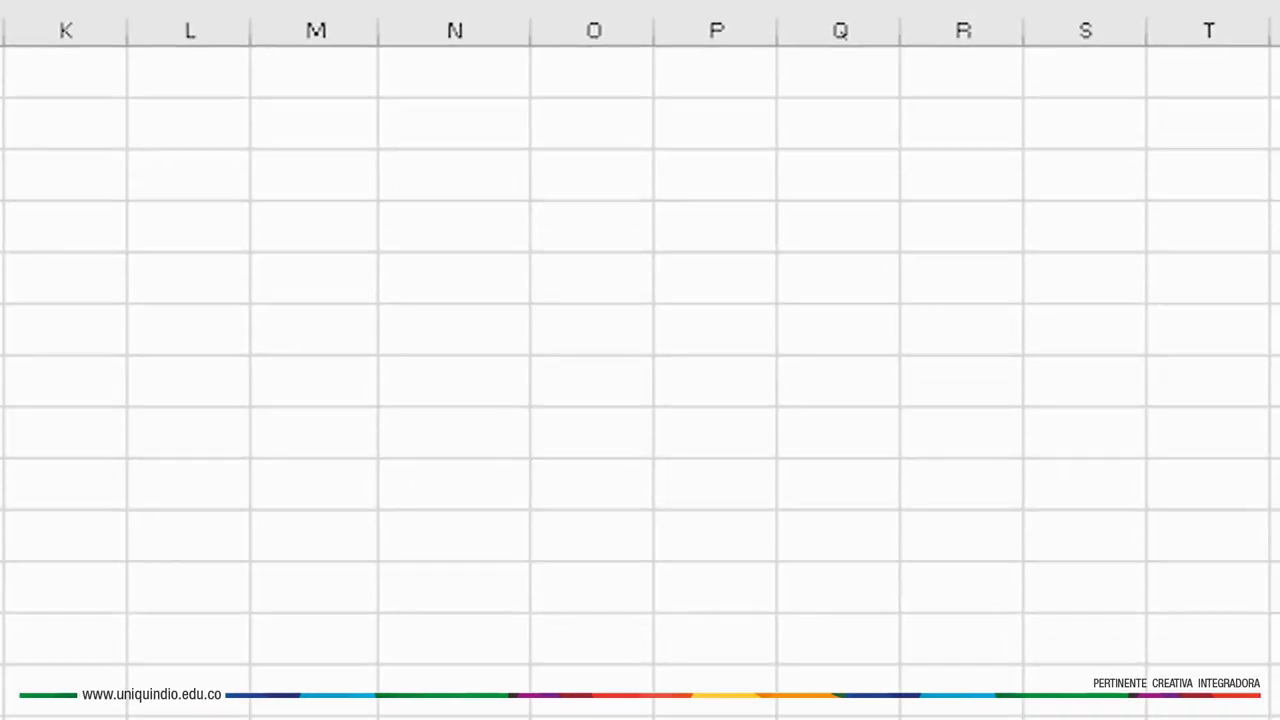
{"action": "scroll", "coordinate": [814, 366], "scroll_direction": "up", "scroll_amount": 2}
{"action": "left_click", "coordinate": [640, 446]}
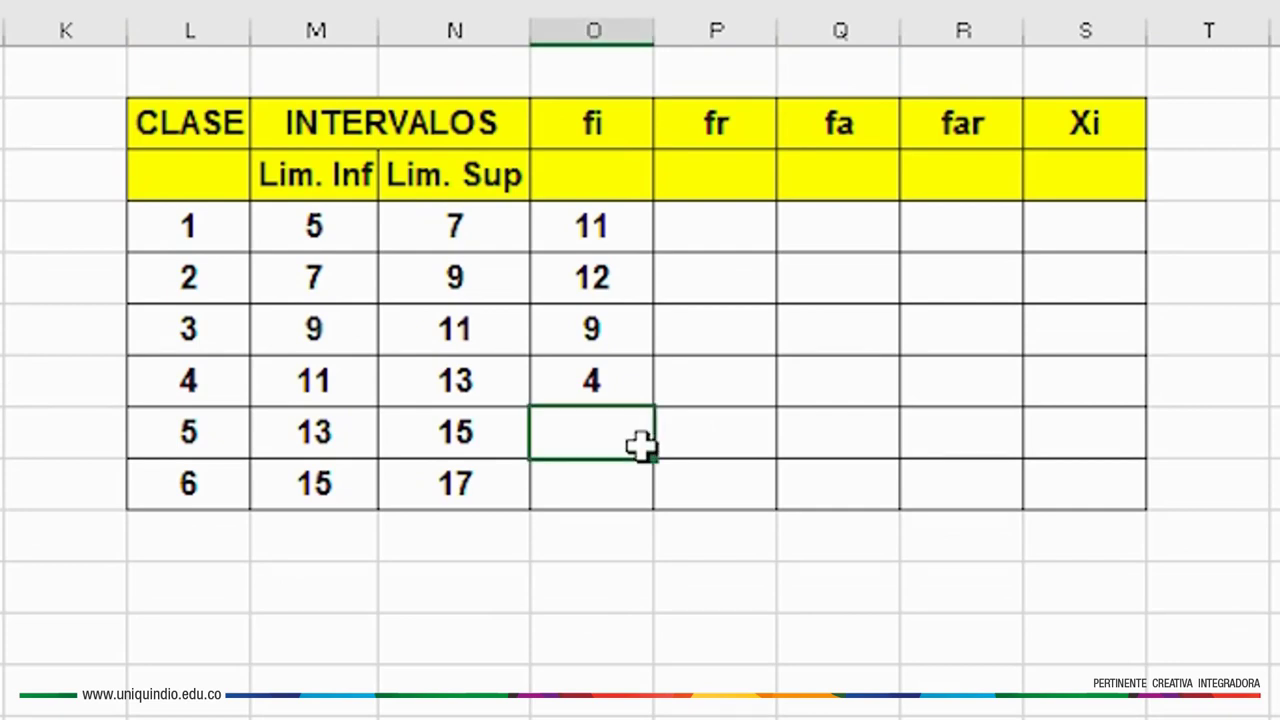
{"action": "type", "text": "3"}
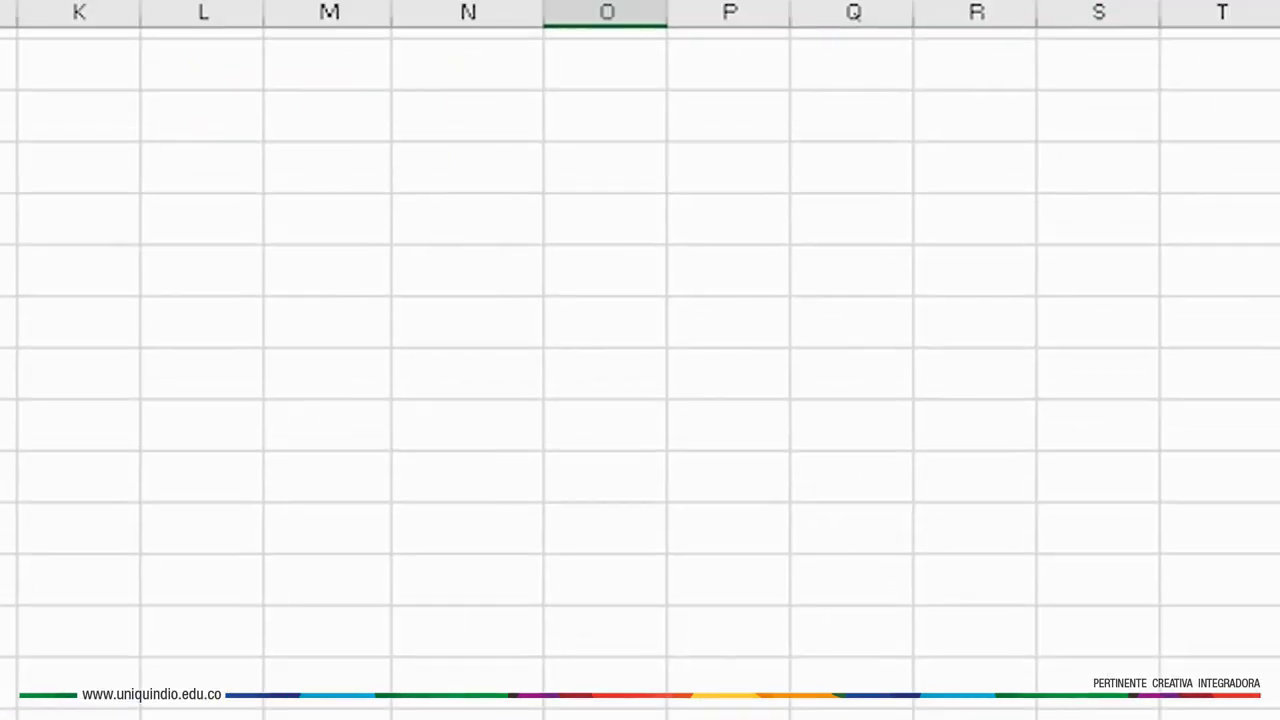
Enter 1 as the fi of class 6 and total the fi column beneath it with =SUMA(O10:O15)
{"action": "type", "text": "1"}
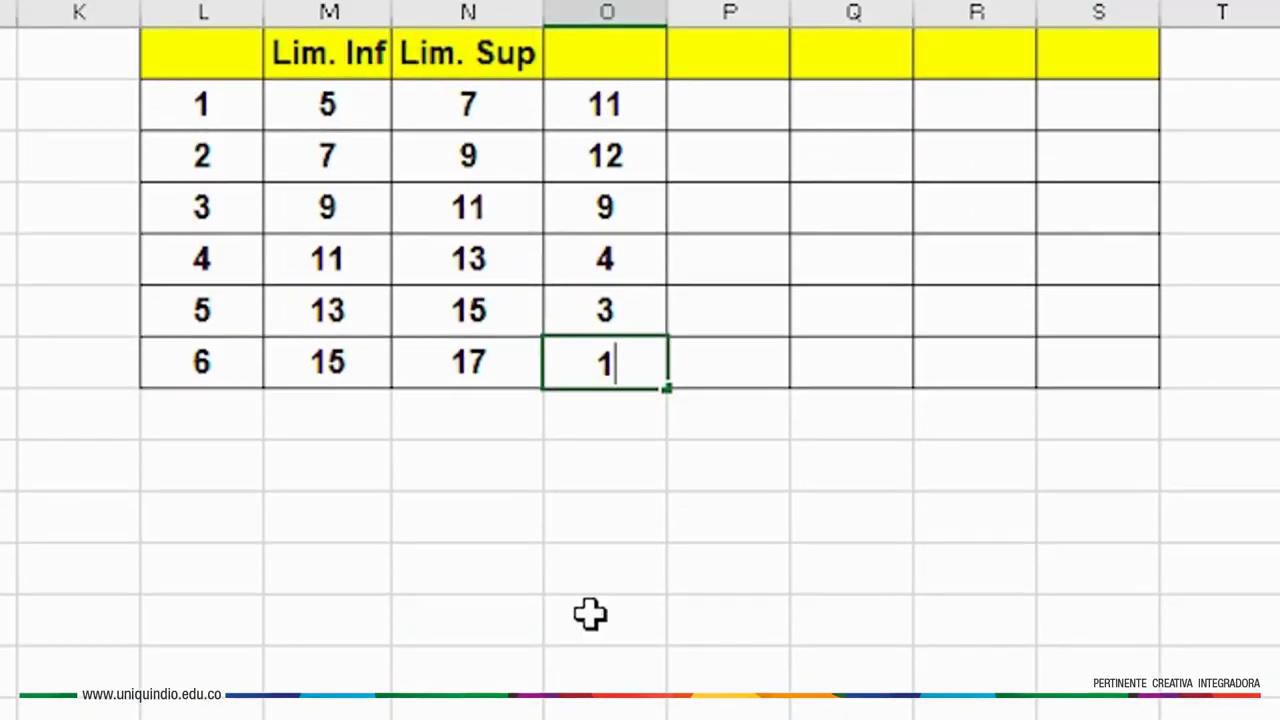
{"action": "key", "text": "Return"}
{"action": "scroll", "coordinate": [752, 210], "scroll_direction": "up", "scroll_amount": 2}
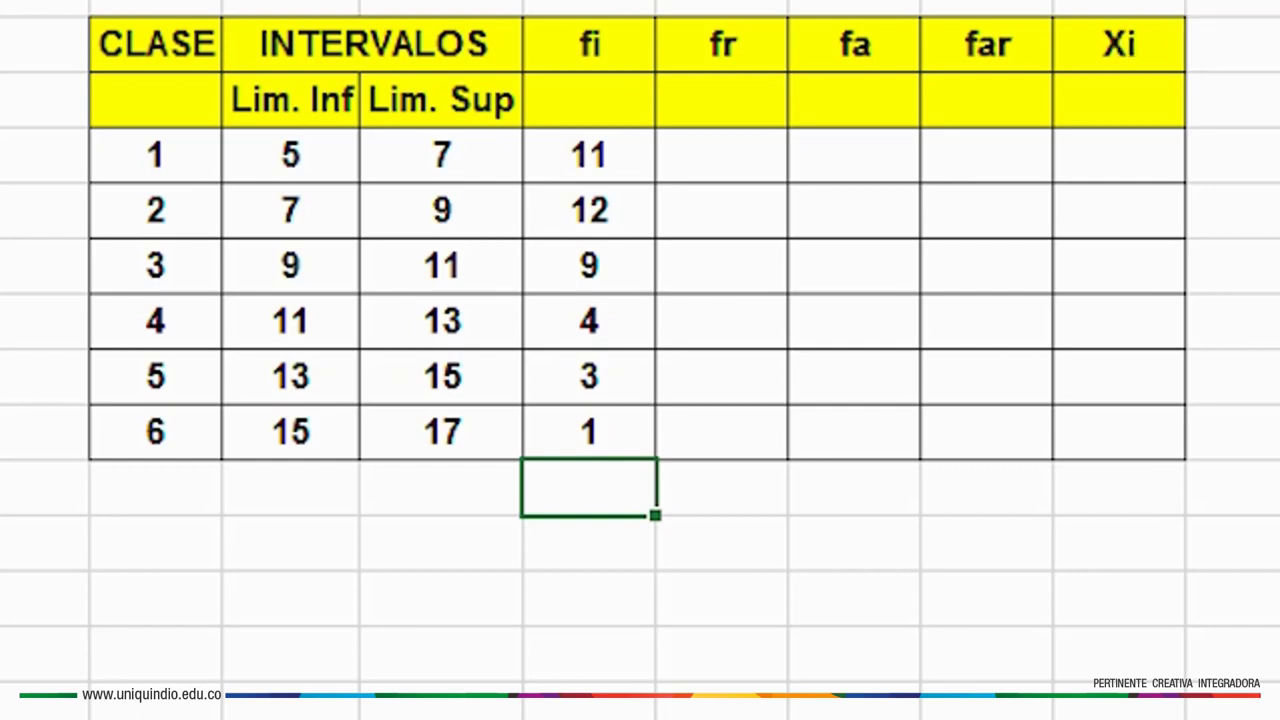
{"action": "key", "text": "alt+equal"}
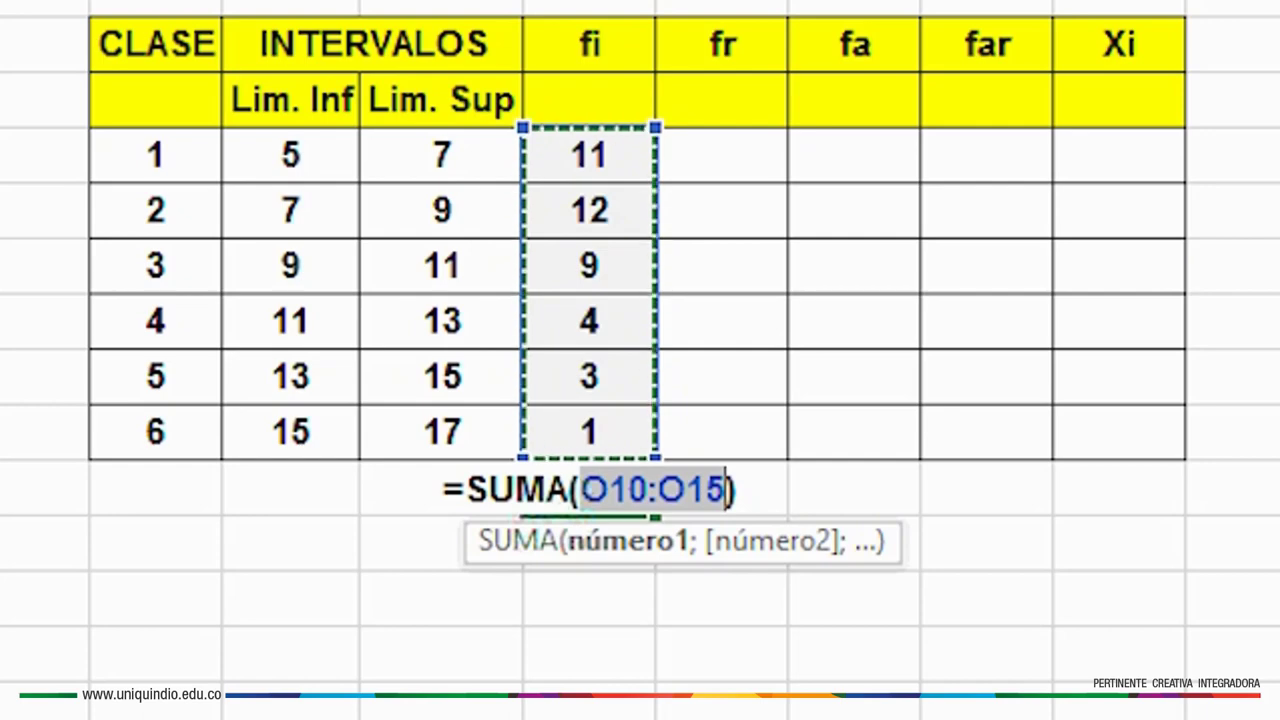
{"action": "key", "text": "Return"}
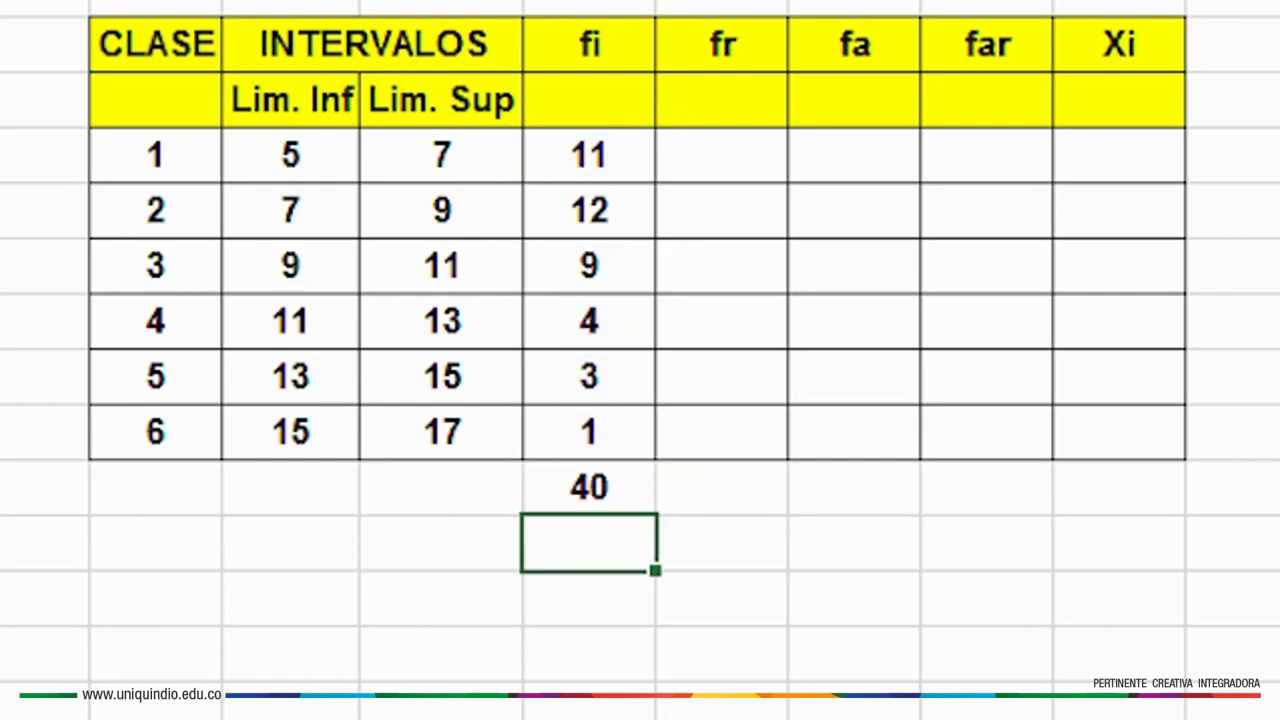
{"action": "left_click", "coordinate": [591, 490]}
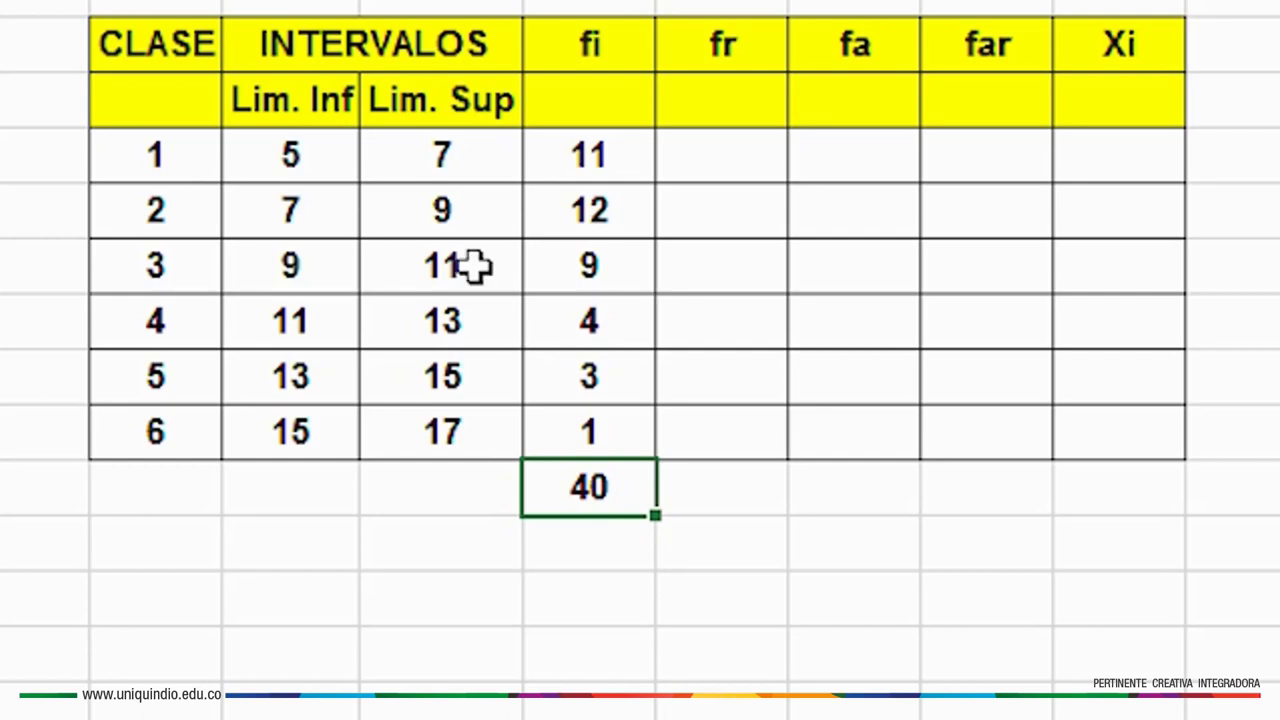
Review the headers of the columns still to fill in: fr, fa, far and Xi
{"action": "scroll", "coordinate": [120, 160], "scroll_direction": "up", "scroll_amount": 3}
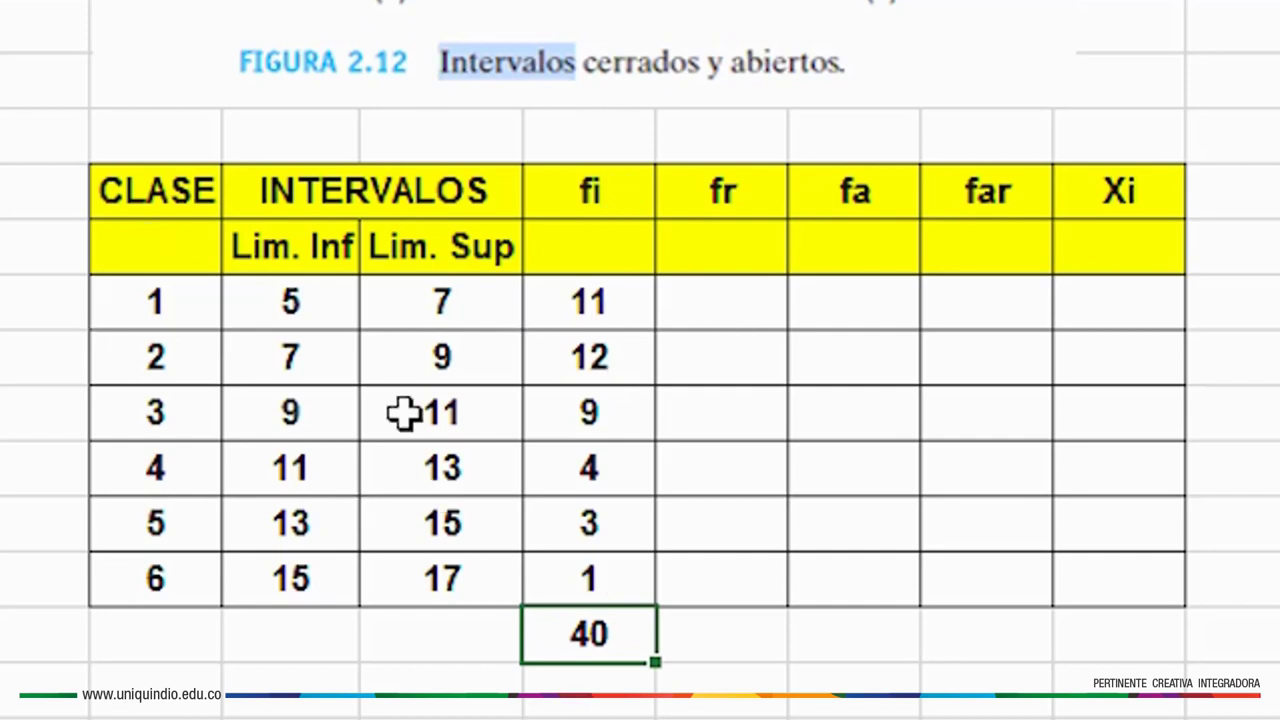
{"action": "left_click", "coordinate": [748, 194]}
{"action": "left_click", "coordinate": [884, 194]}
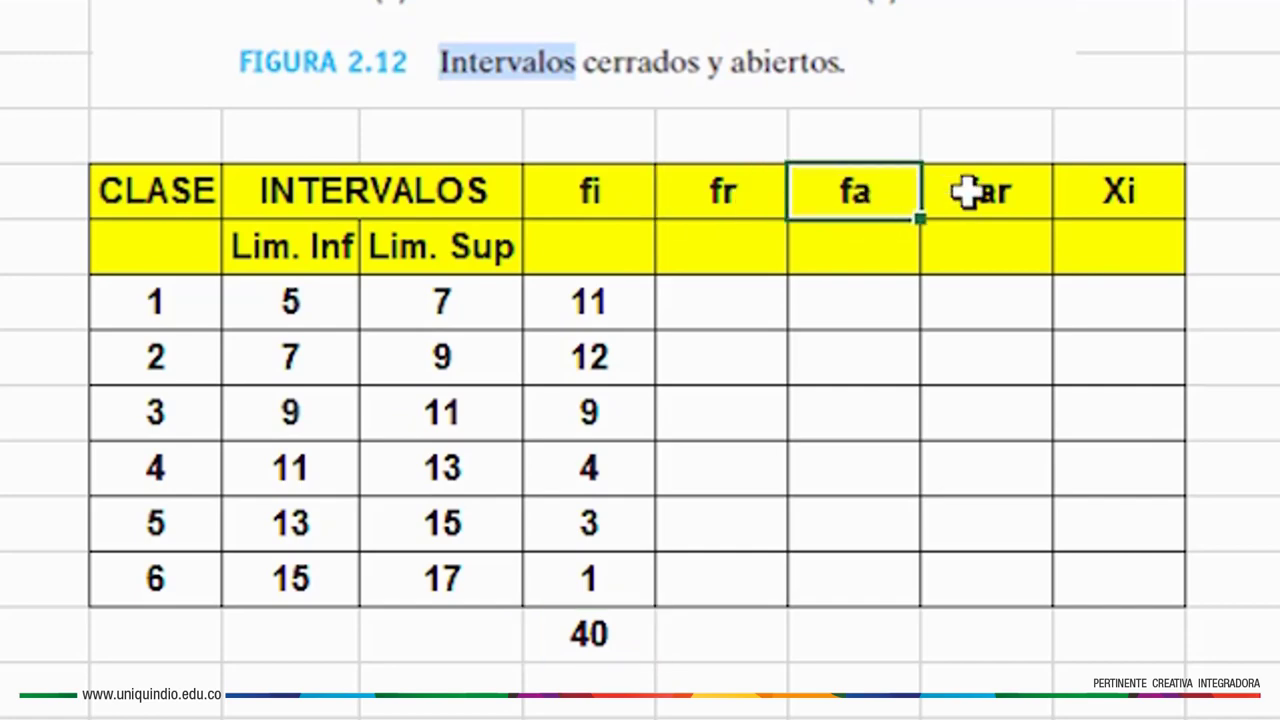
{"action": "left_click", "coordinate": [975, 194]}
{"action": "left_click", "coordinate": [1138, 192]}
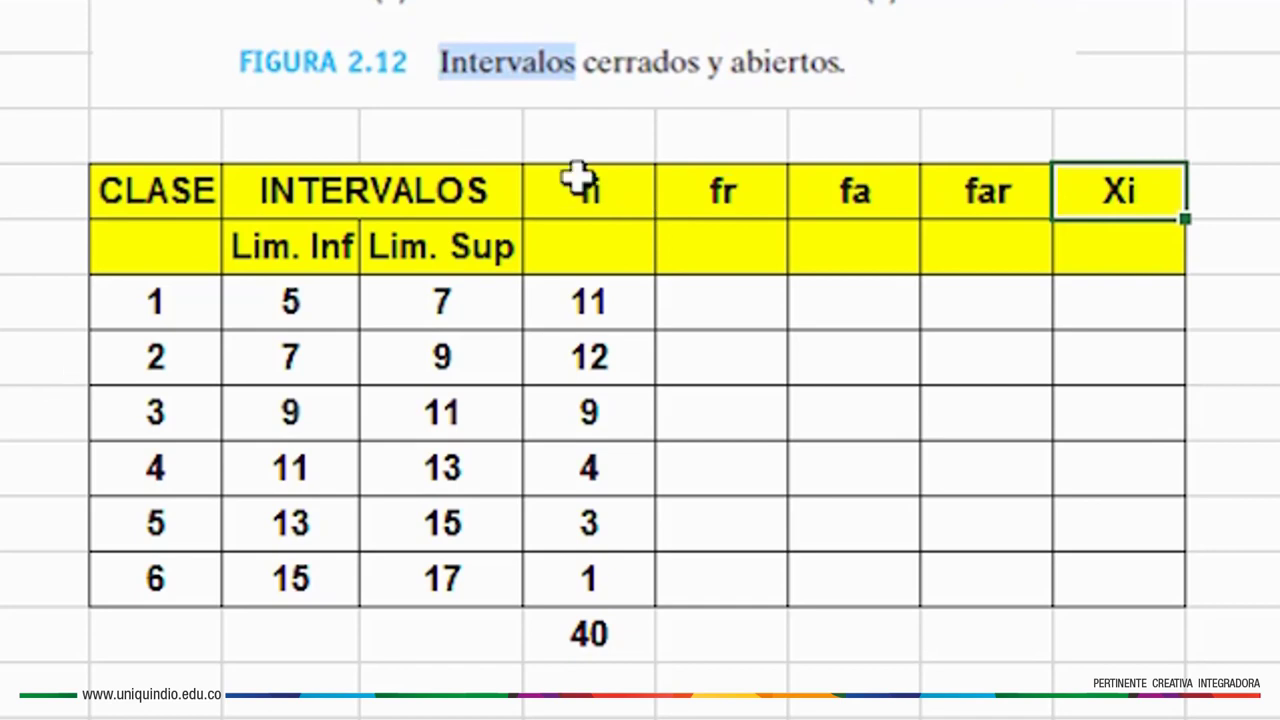
Calculate the fr of class 1 with =O10/$O$16, keeping the reference to the fi total absolute
{"action": "left_click", "coordinate": [743, 200]}
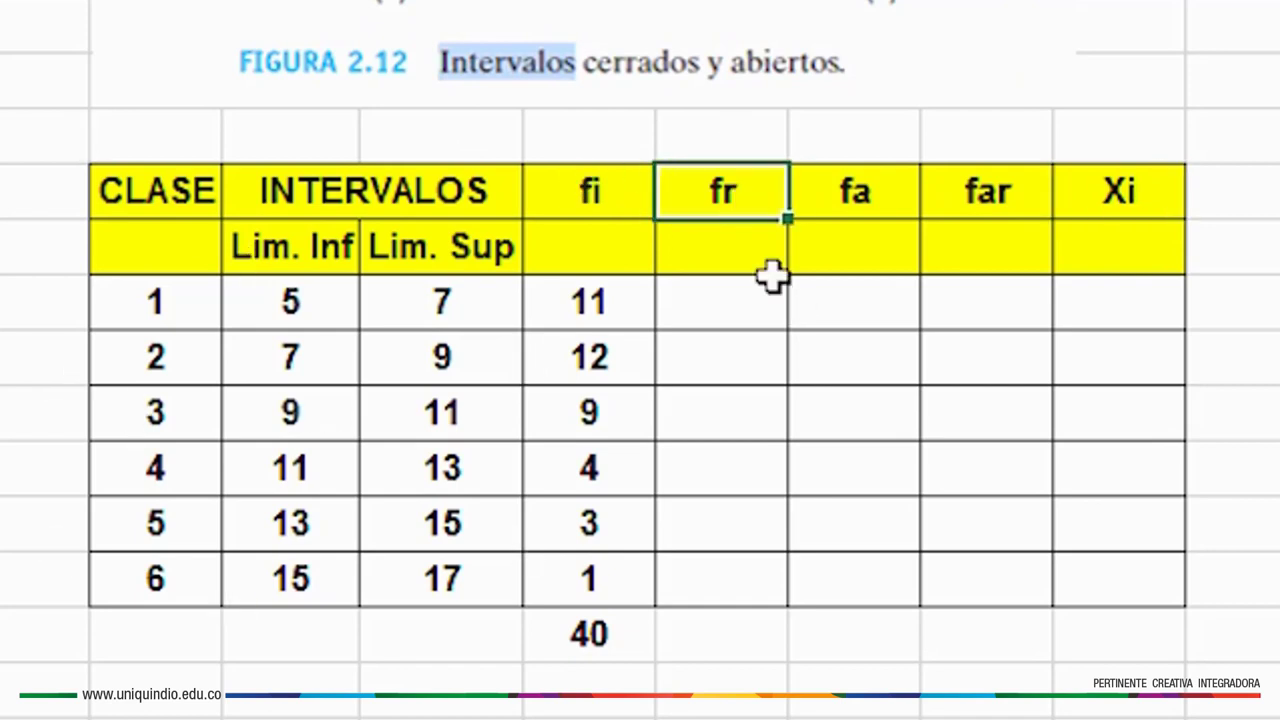
{"action": "key", "text": "Down"}
{"action": "key", "text": "Down"}
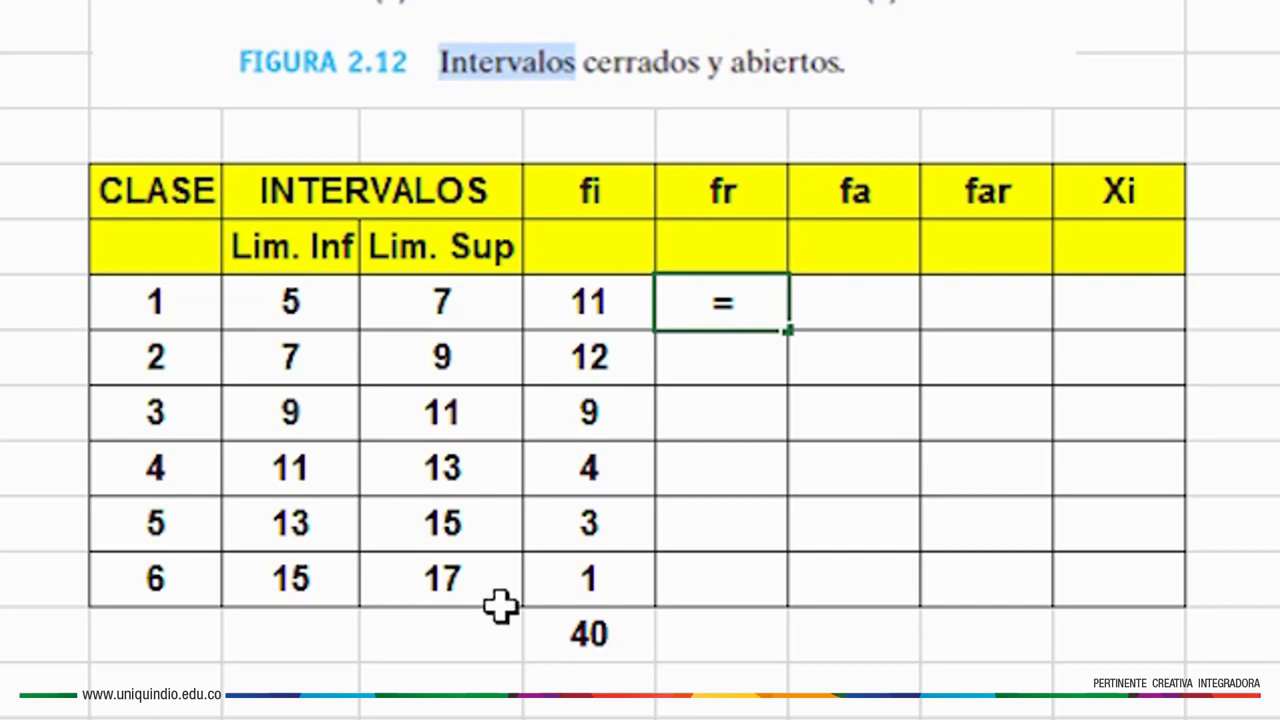
{"action": "left_click", "coordinate": [592, 316]}
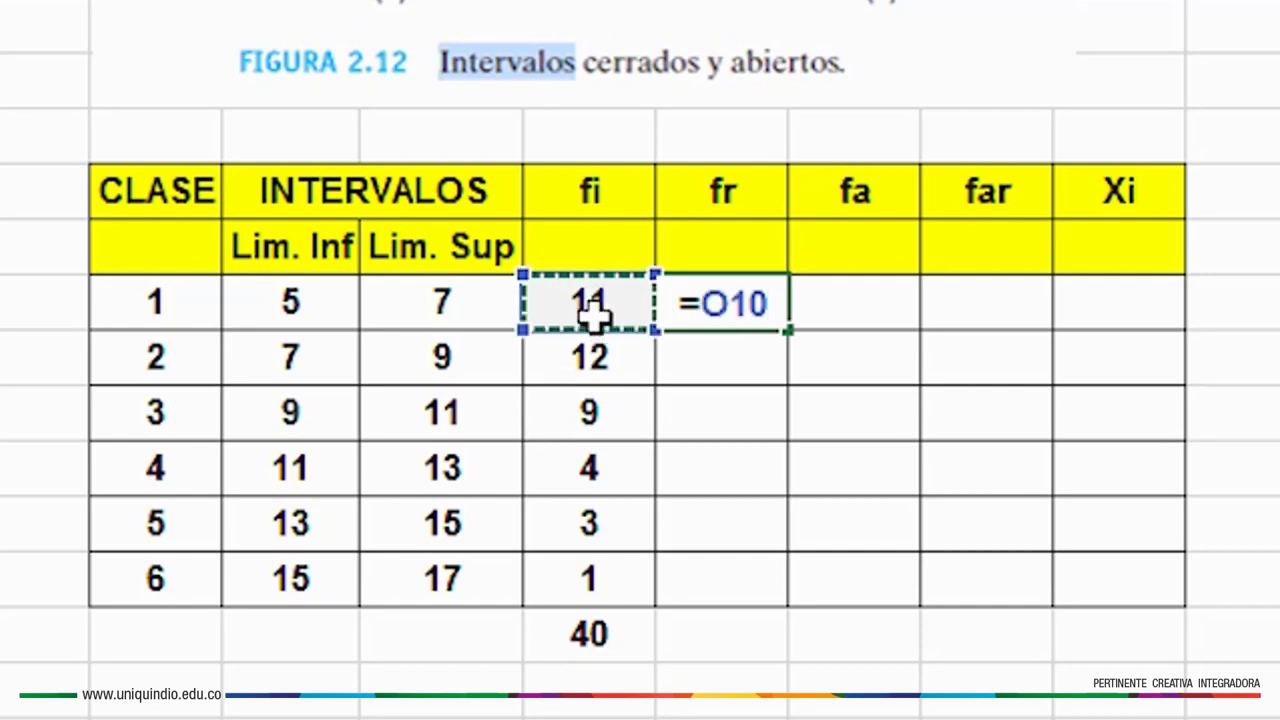
{"action": "type", "text": "/"}
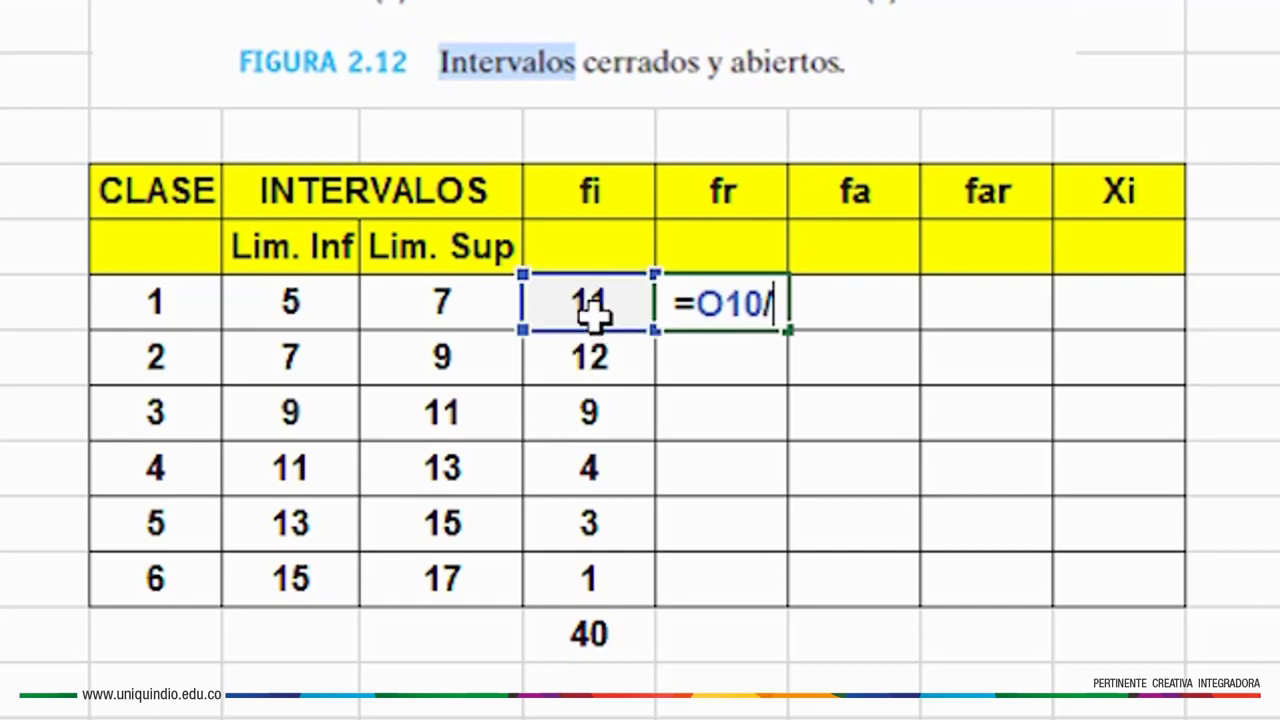
{"action": "left_click", "coordinate": [588, 638]}
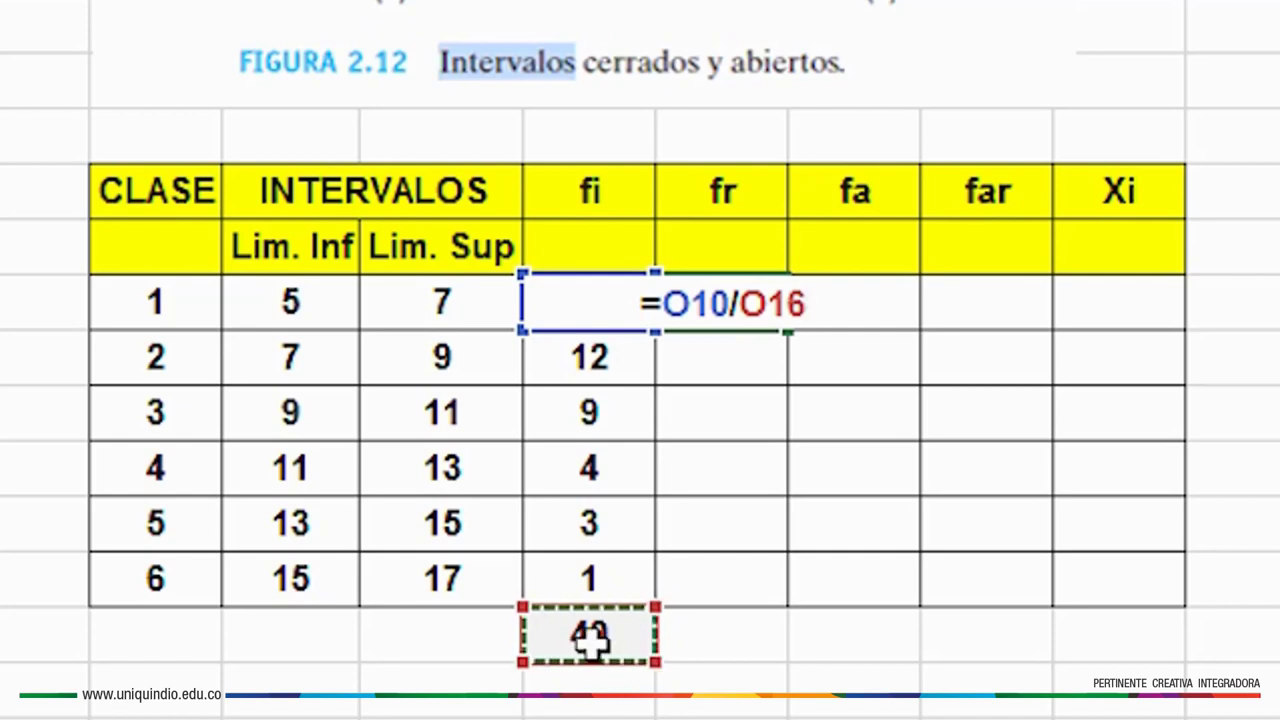
{"action": "key", "text": "F4"}
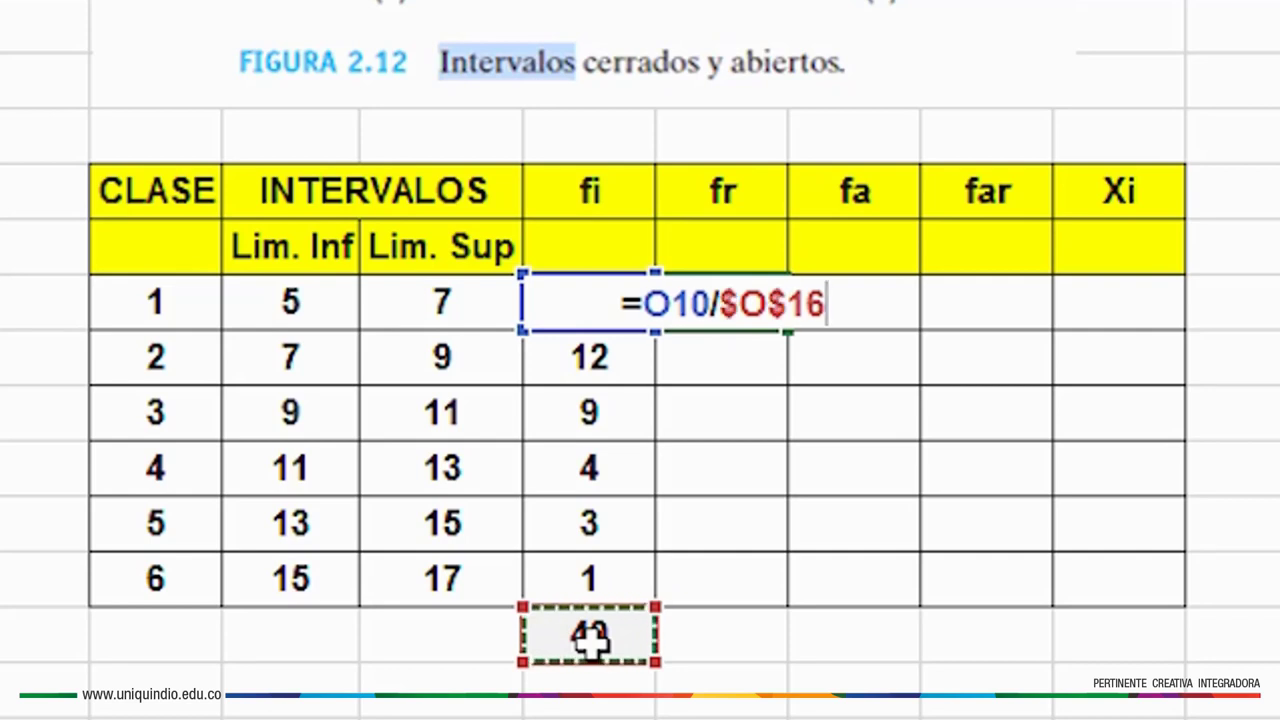
{"action": "key", "text": "Return"}
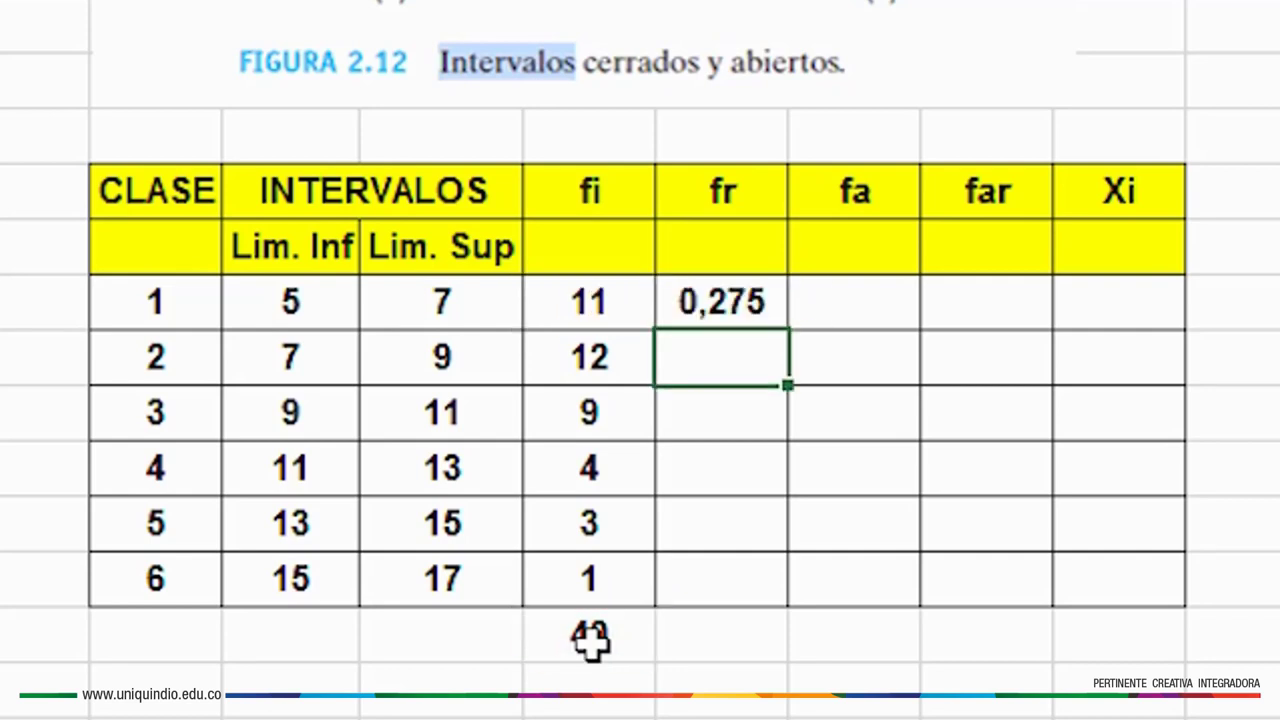
Format the fr of class 1 with two decimals and copy its formula down through class 6
{"action": "left_click", "coordinate": [760, 302]}
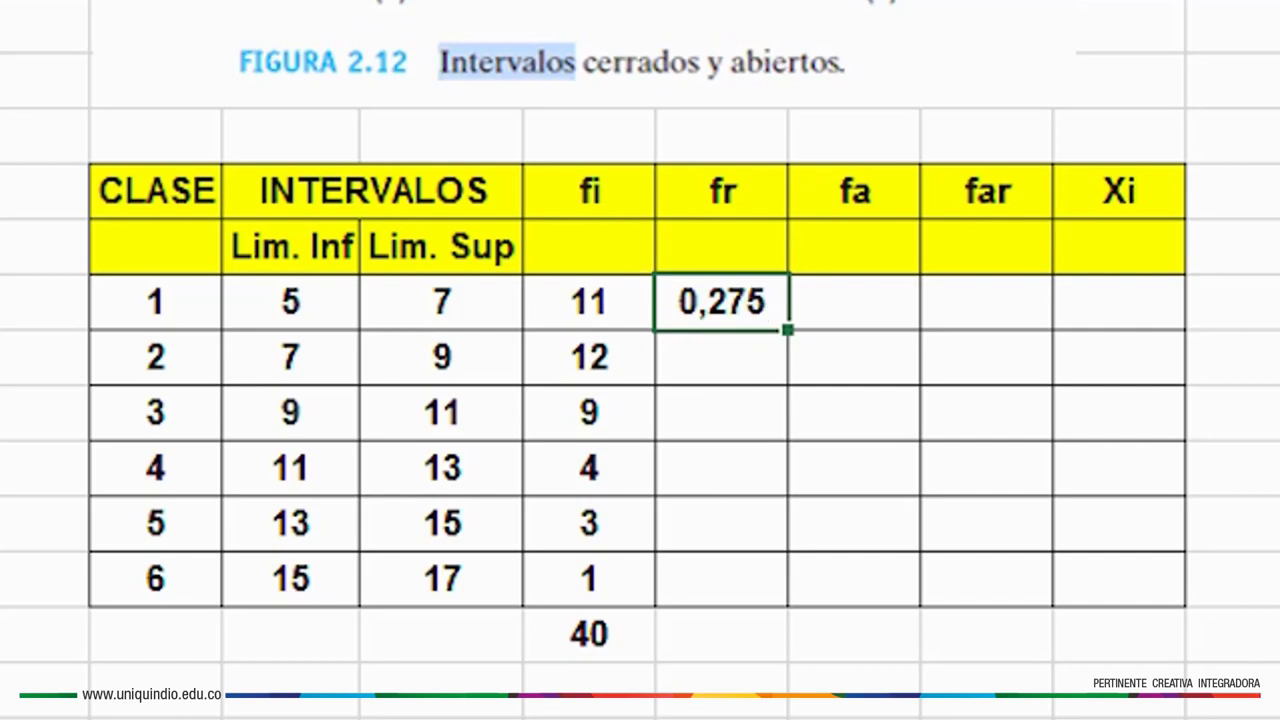
{"action": "key", "text": "ctrl+shift+1"}
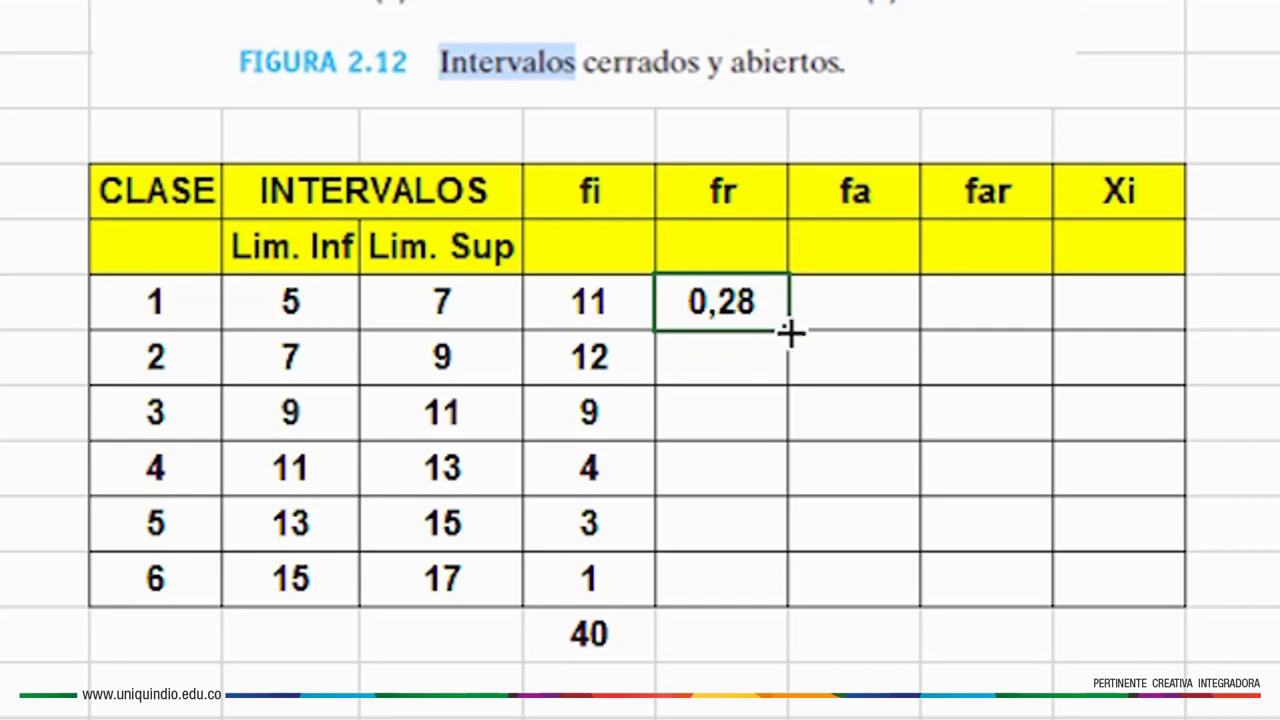
{"action": "left_click_drag", "start_coordinate": [790, 332], "coordinate": [768, 588]}
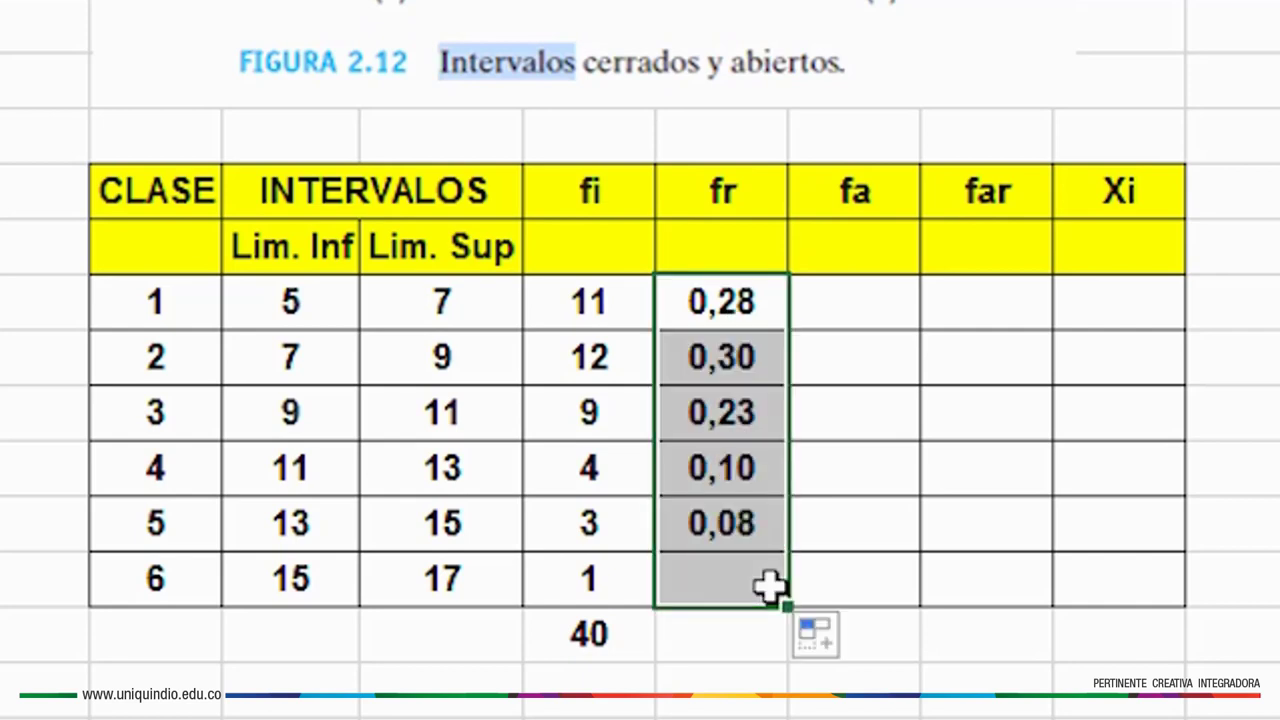
{"action": "left_click", "coordinate": [671, 694]}
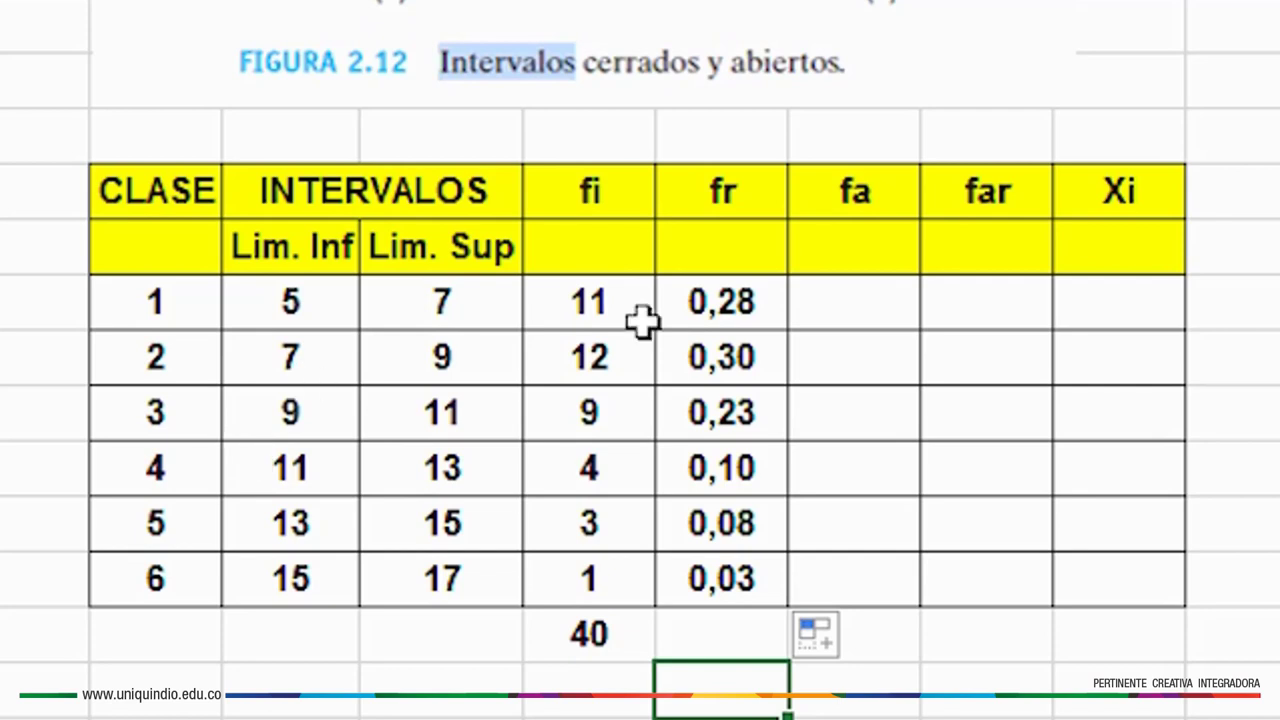
{"action": "left_click", "coordinate": [722, 298]}
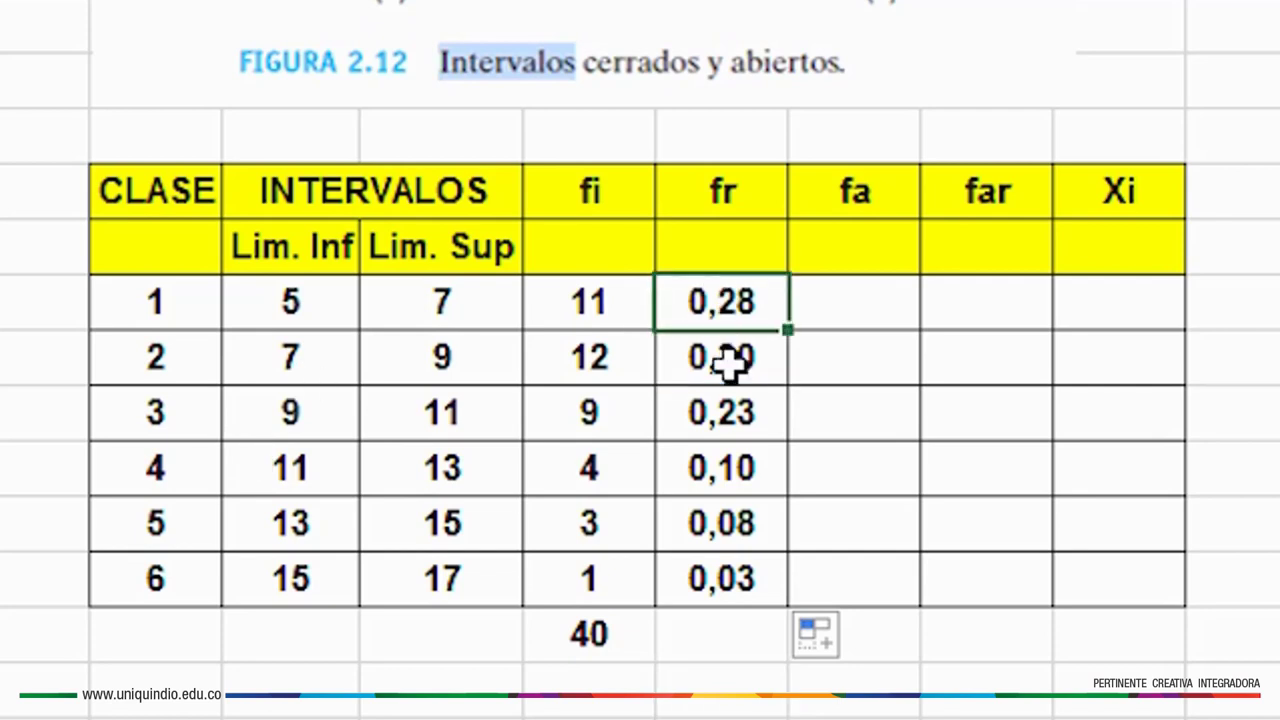
{"action": "left_click", "coordinate": [748, 411]}
{"action": "left_click", "coordinate": [755, 472]}
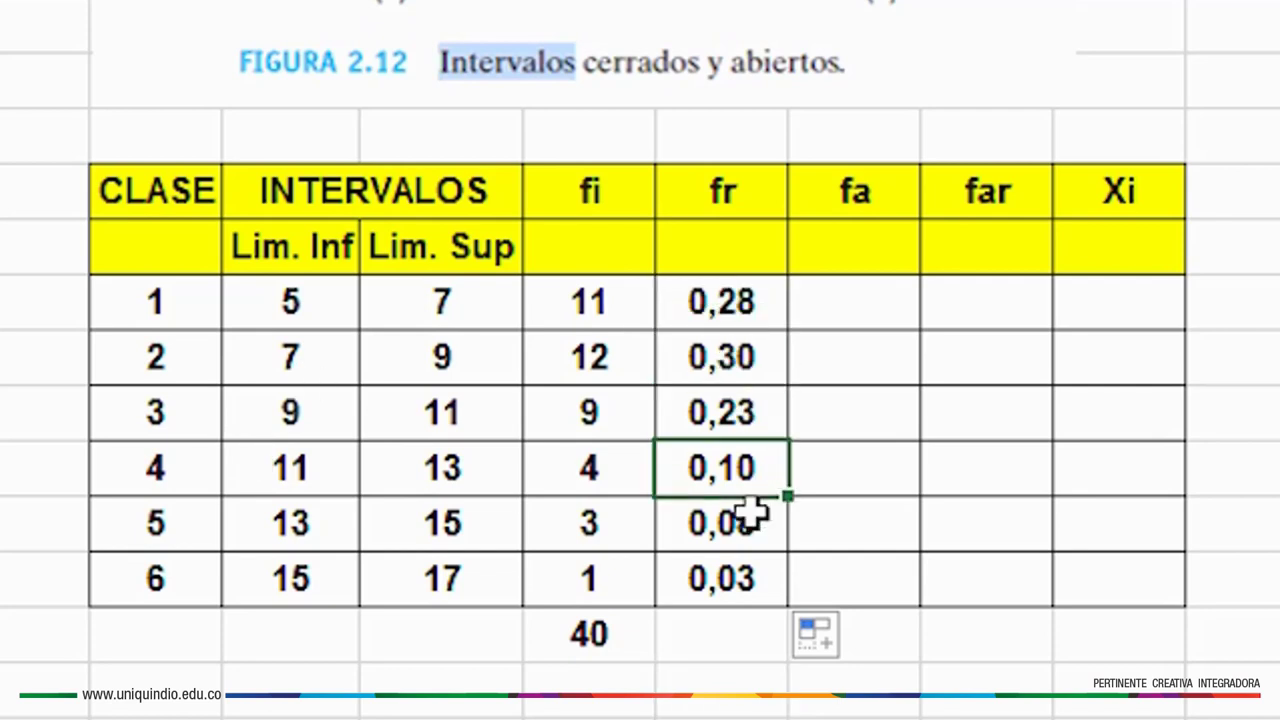
{"action": "left_click", "coordinate": [750, 518]}
{"action": "left_click", "coordinate": [740, 590]}
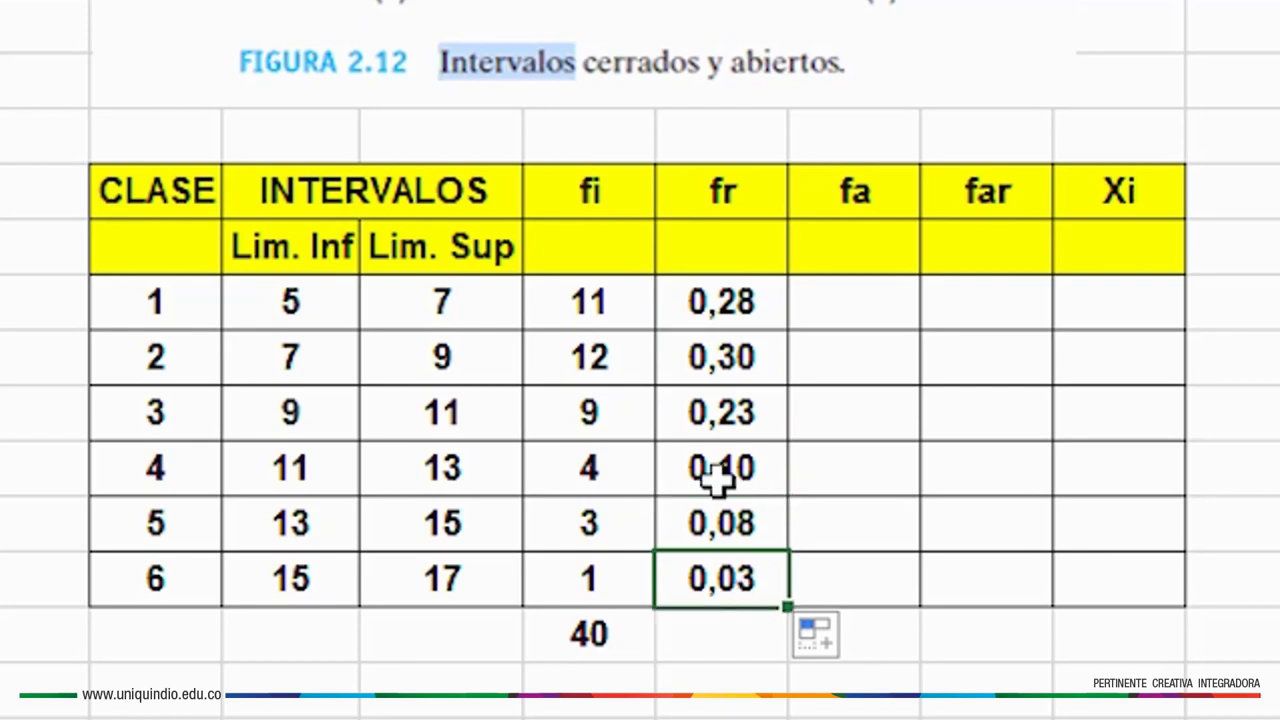
Set the fa of class 1 equal to its absolute frequency with =O10
{"action": "left_click", "coordinate": [863, 317]}
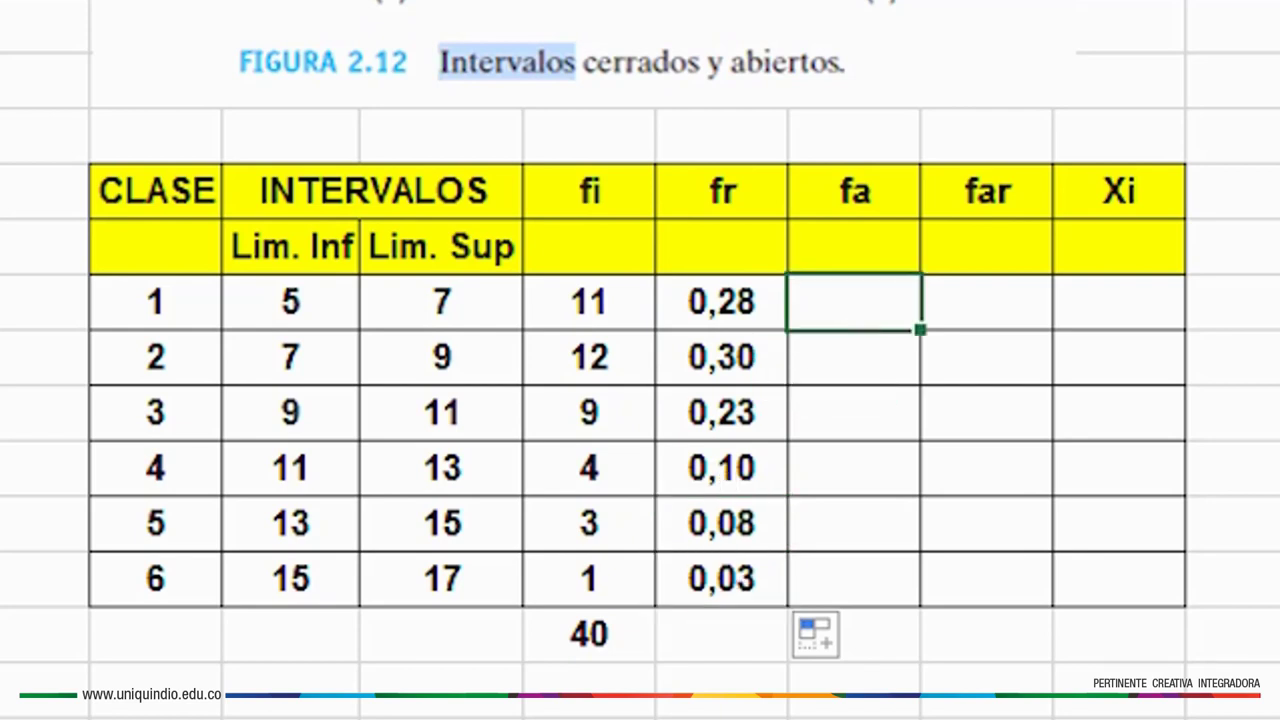
{"action": "type", "text": "="}
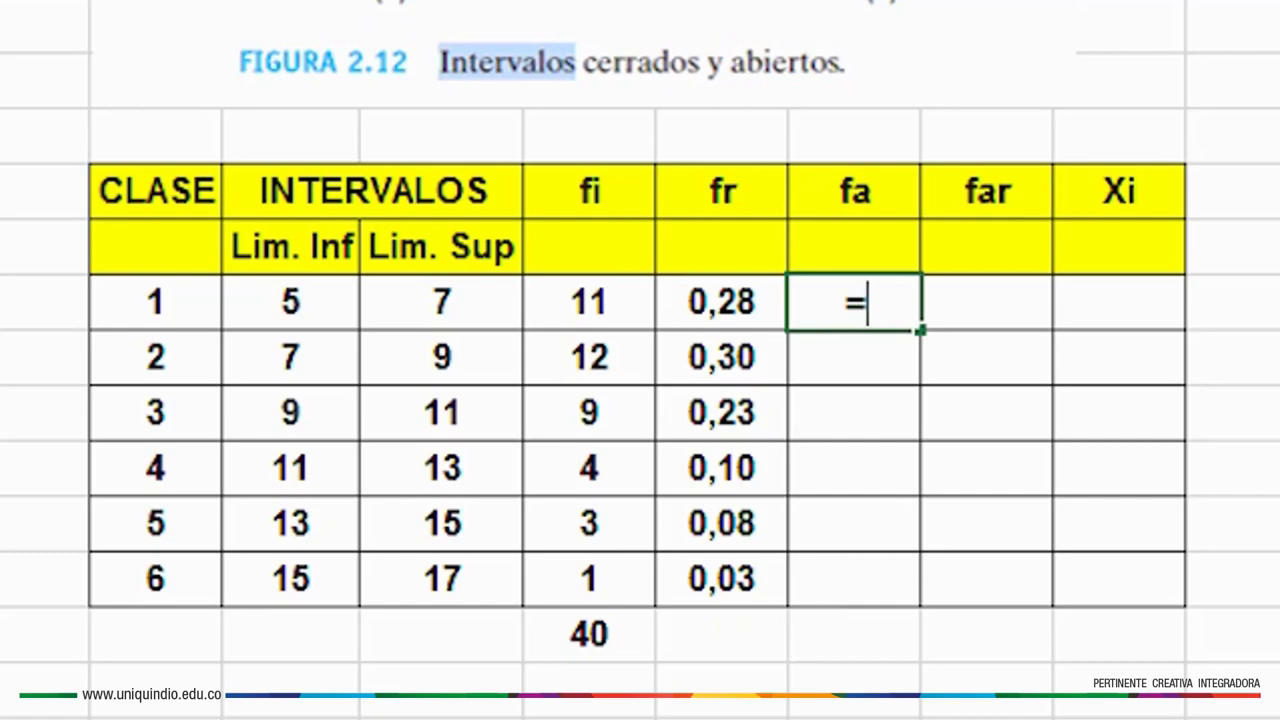
{"action": "left_click", "coordinate": [579, 303]}
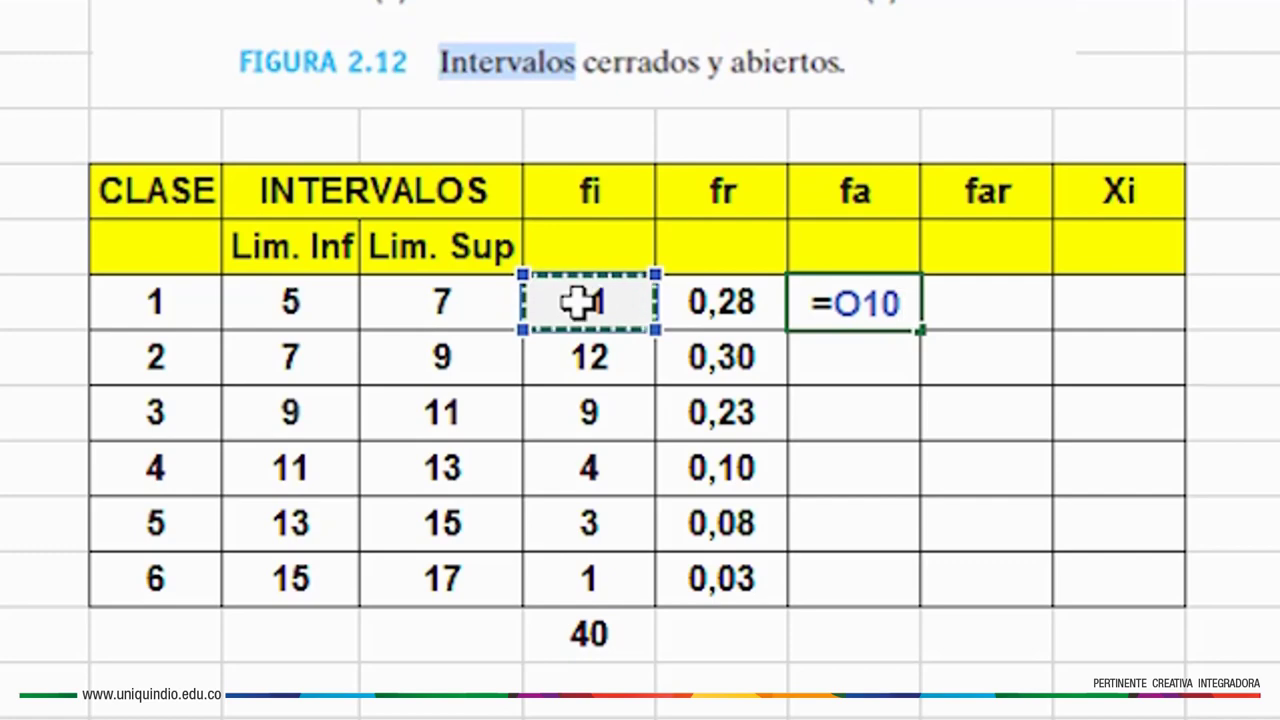
{"action": "key", "text": "Return"}
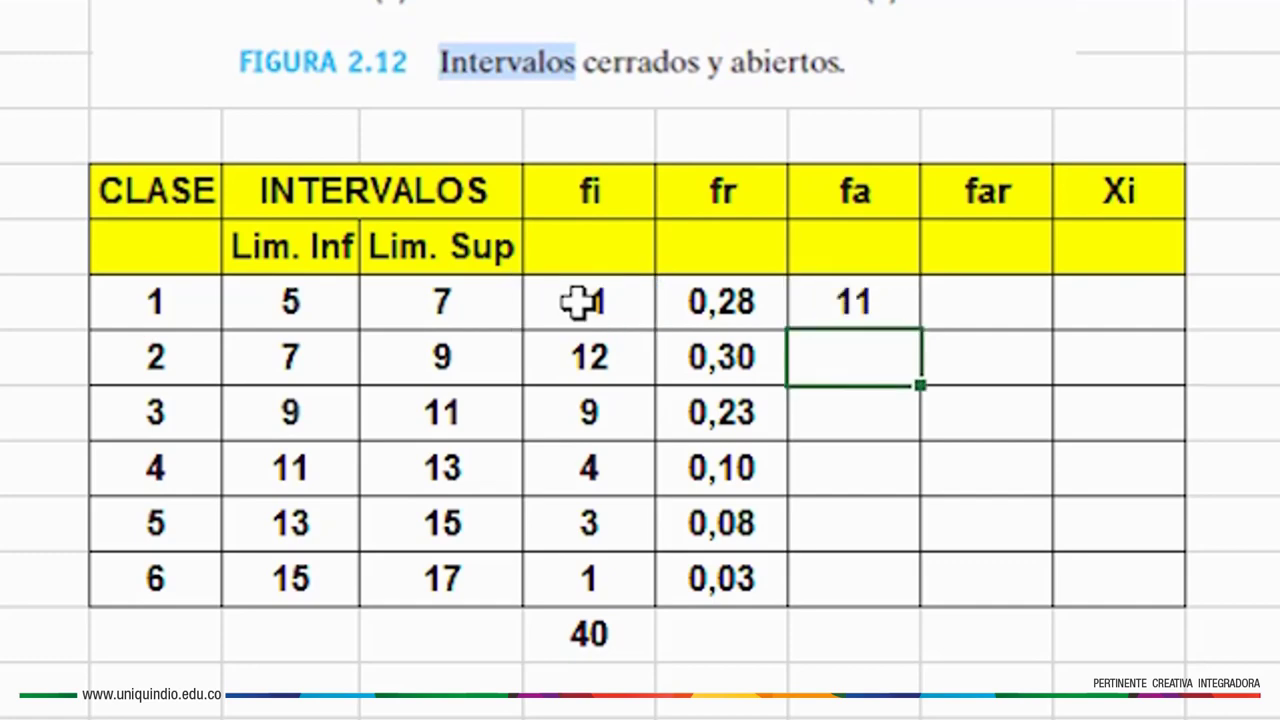
Calculate the fa of class 2 with =Q10+O11 and copy its formula down through class 6
{"action": "left_click", "coordinate": [878, 303]}
{"action": "type", "text": "+"}
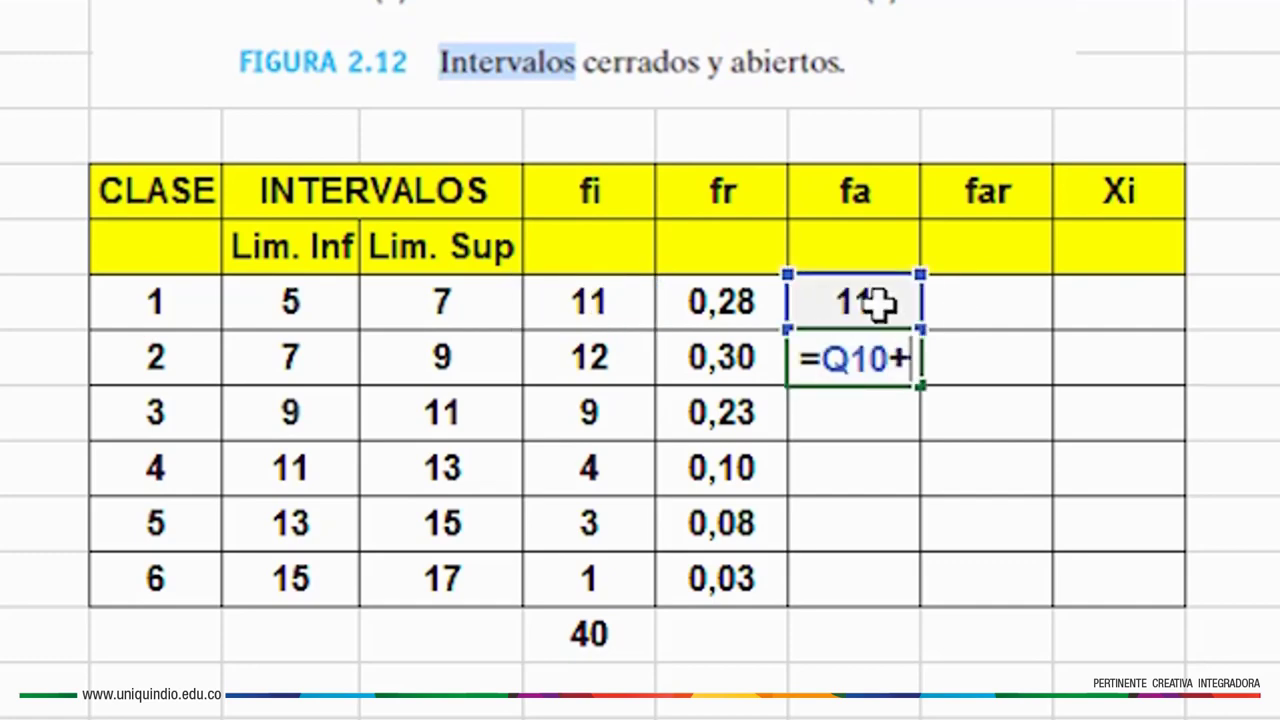
{"action": "left_click", "coordinate": [606, 368]}
{"action": "key", "text": "Return"}
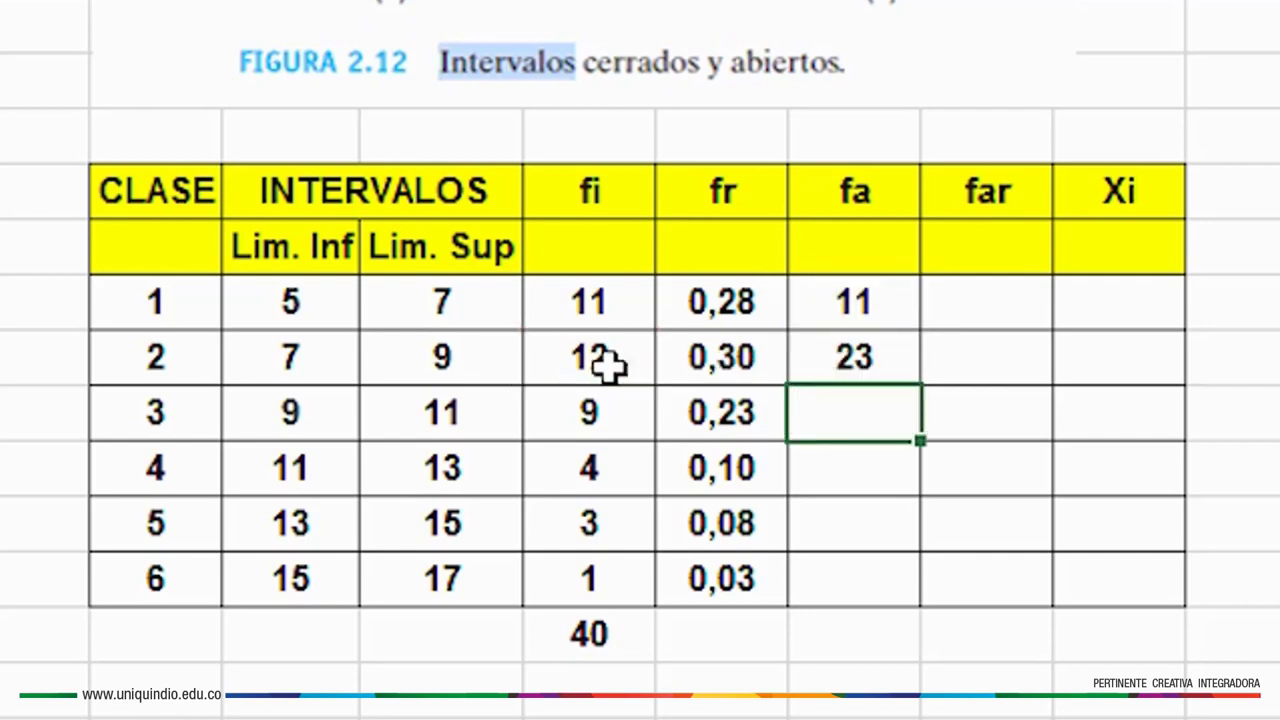
{"action": "left_click", "coordinate": [870, 370]}
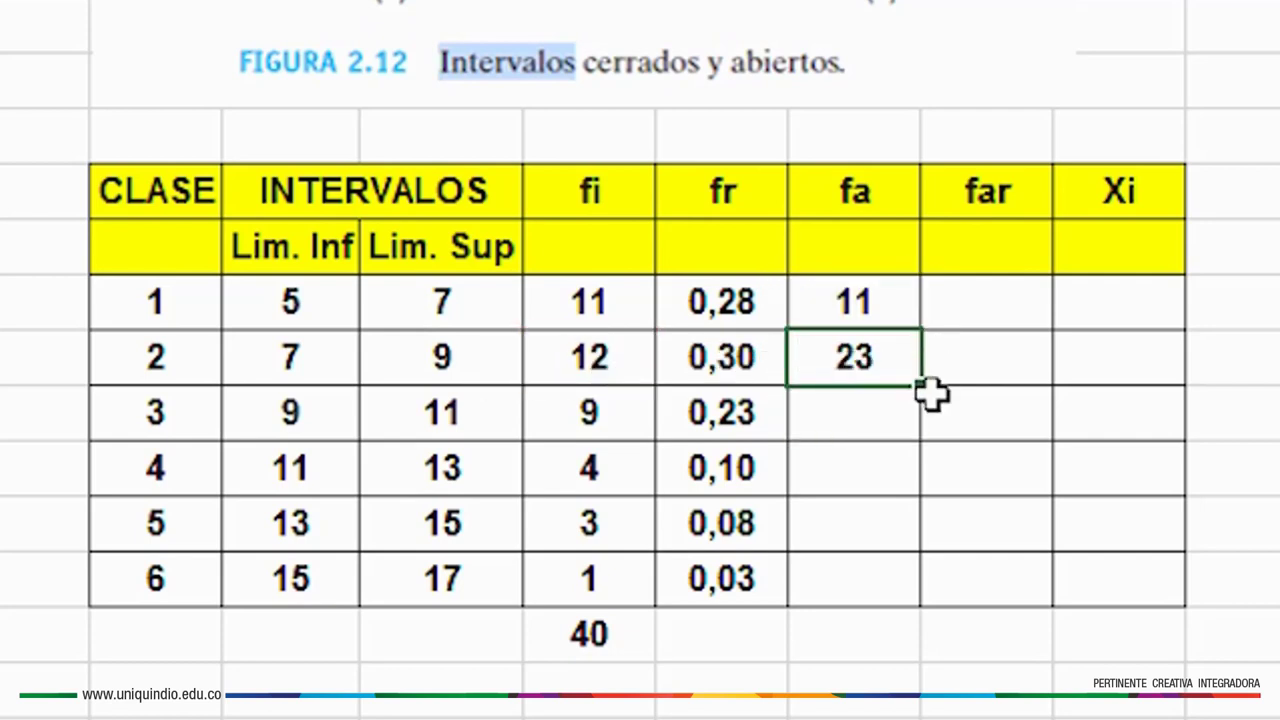
{"action": "left_click_drag", "start_coordinate": [920, 385], "coordinate": [883, 600]}
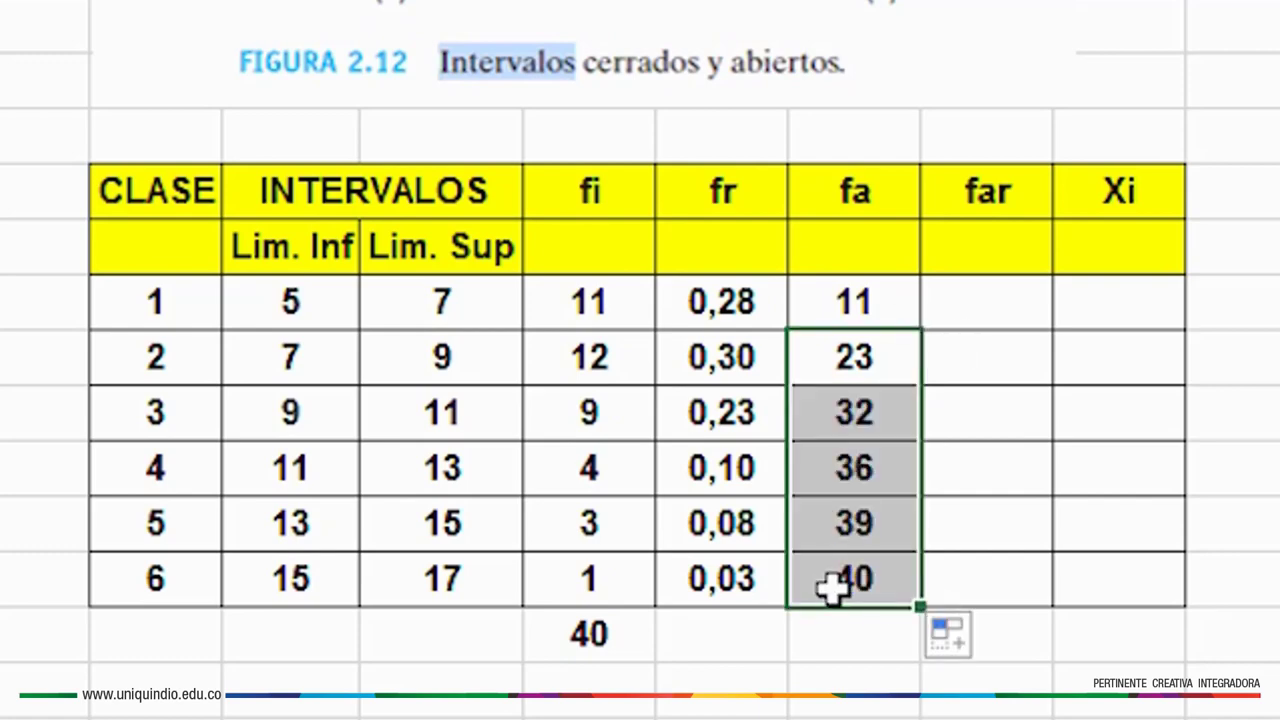
{"action": "left_click", "coordinate": [800, 586]}
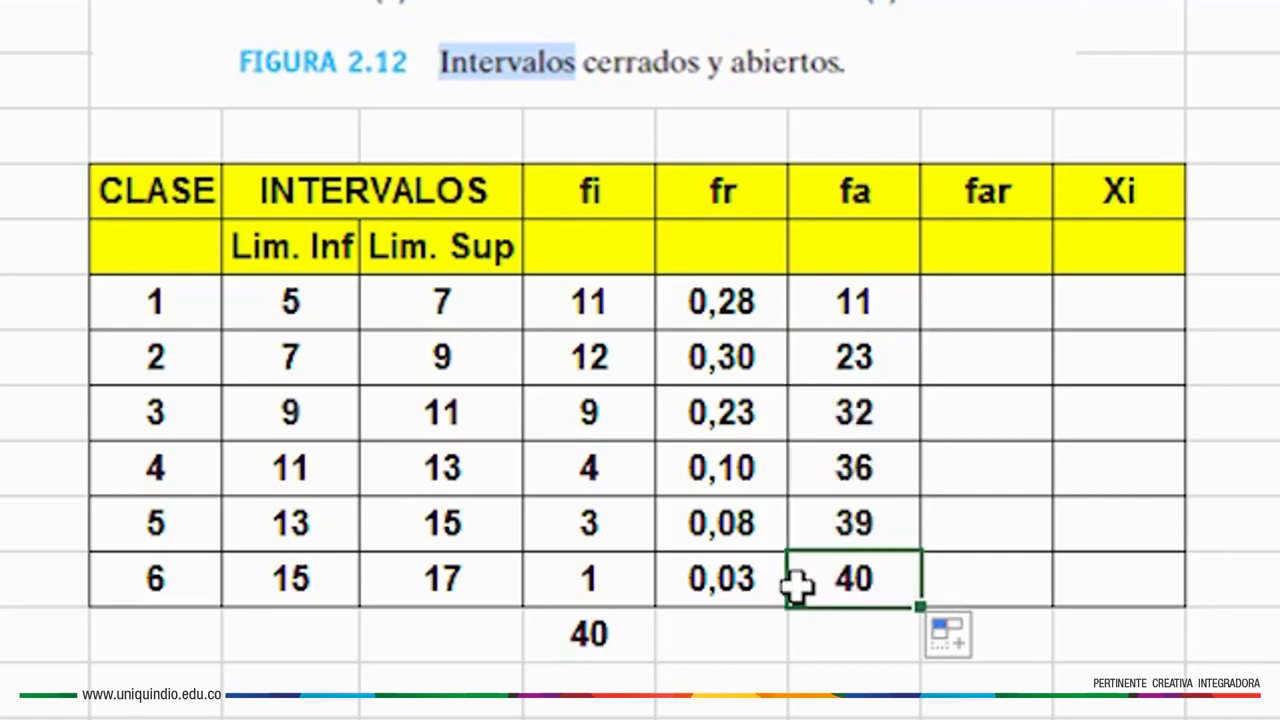
Calculate the far of class 1 with =Q10/$O$16, keeping the reference to the fi total absolute
{"action": "left_click", "coordinate": [989, 312]}
{"action": "type", "text": "="}
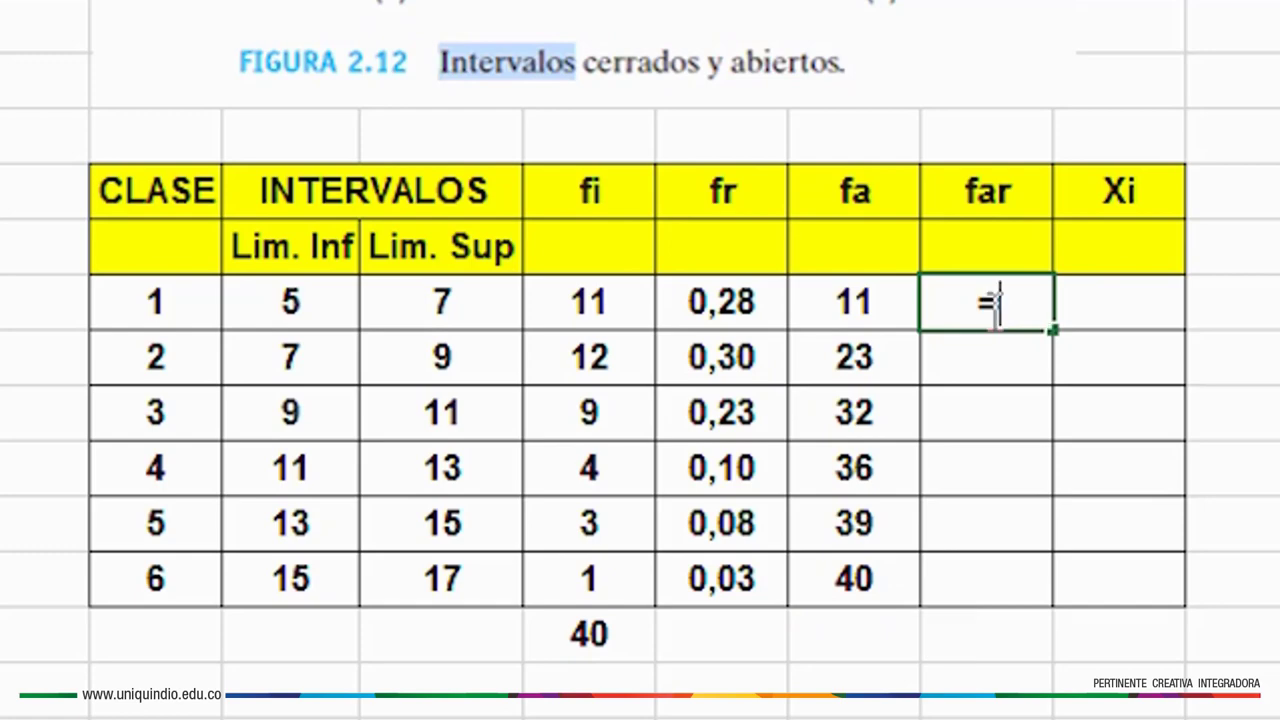
{"action": "left_click", "coordinate": [840, 312]}
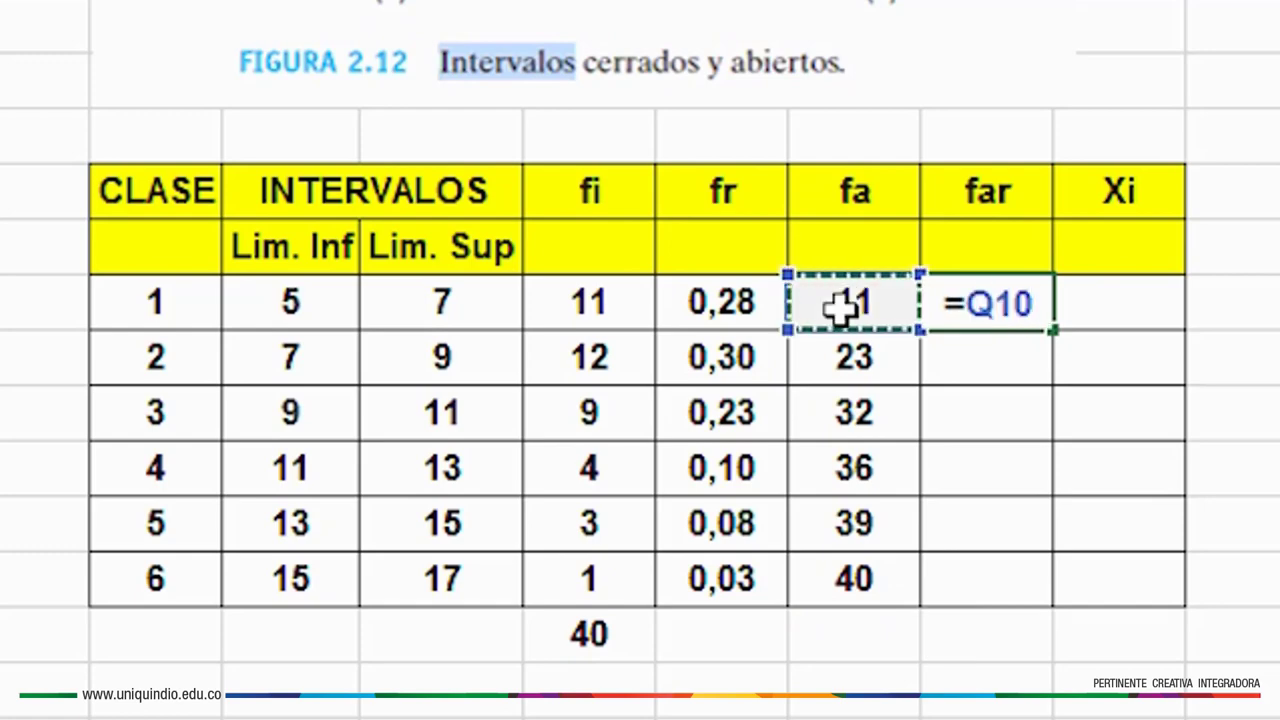
{"action": "type", "text": "/"}
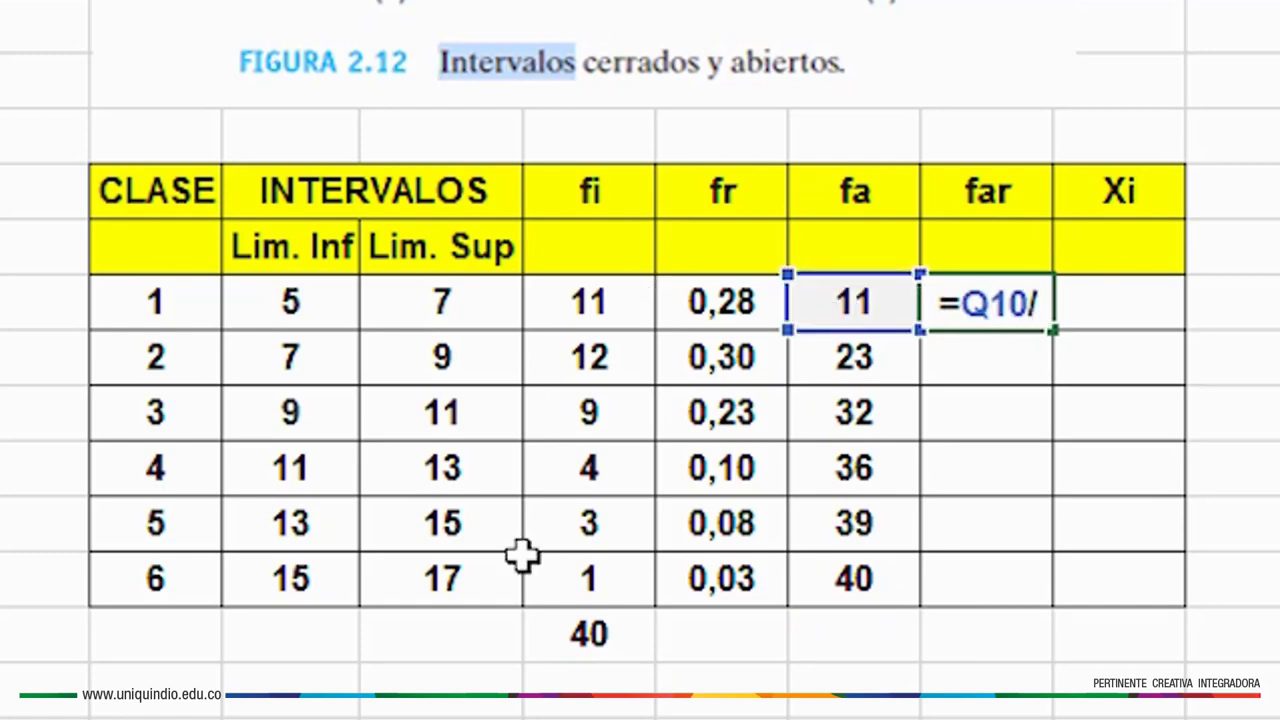
{"action": "left_click", "coordinate": [594, 634]}
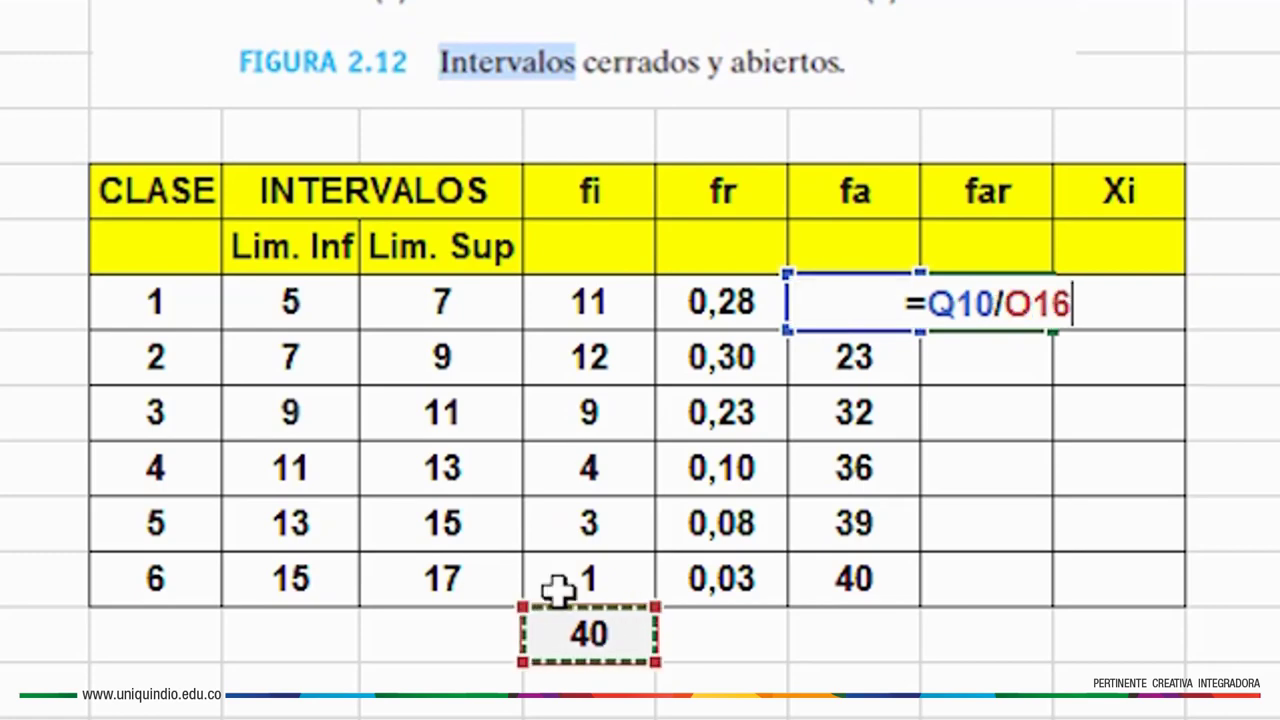
{"action": "key", "text": "F4"}
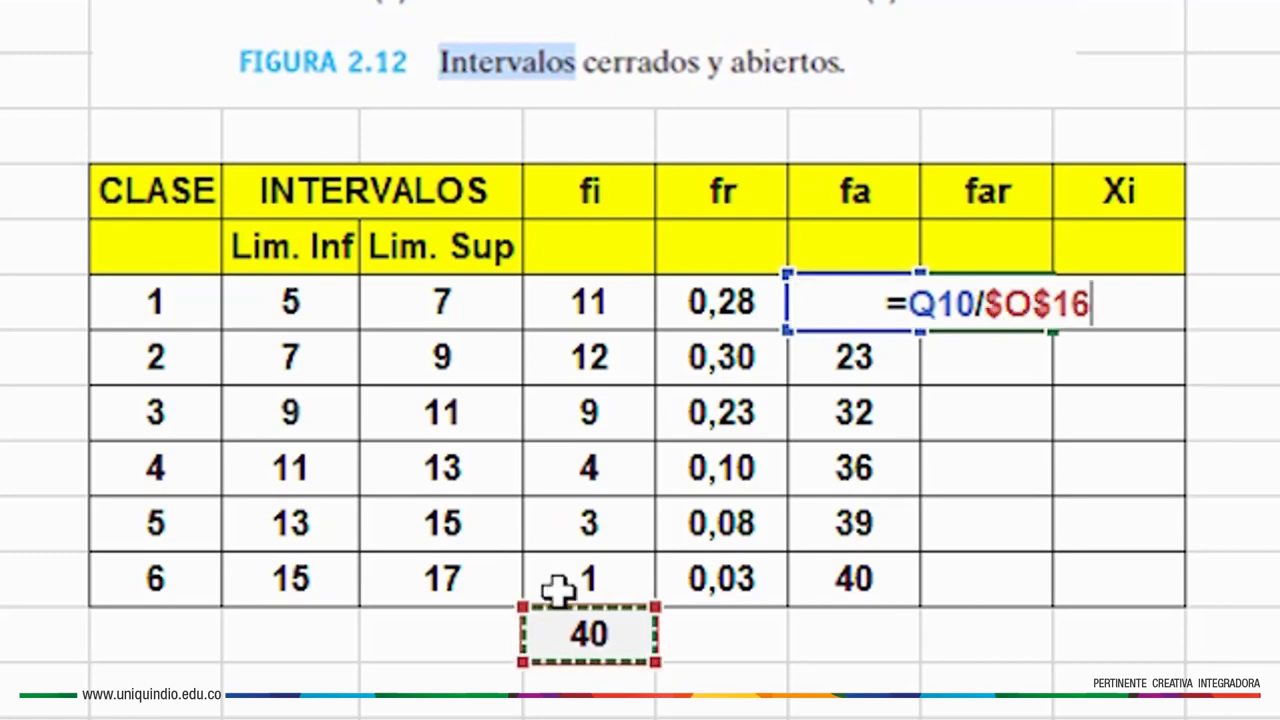
{"action": "key", "text": "Return"}
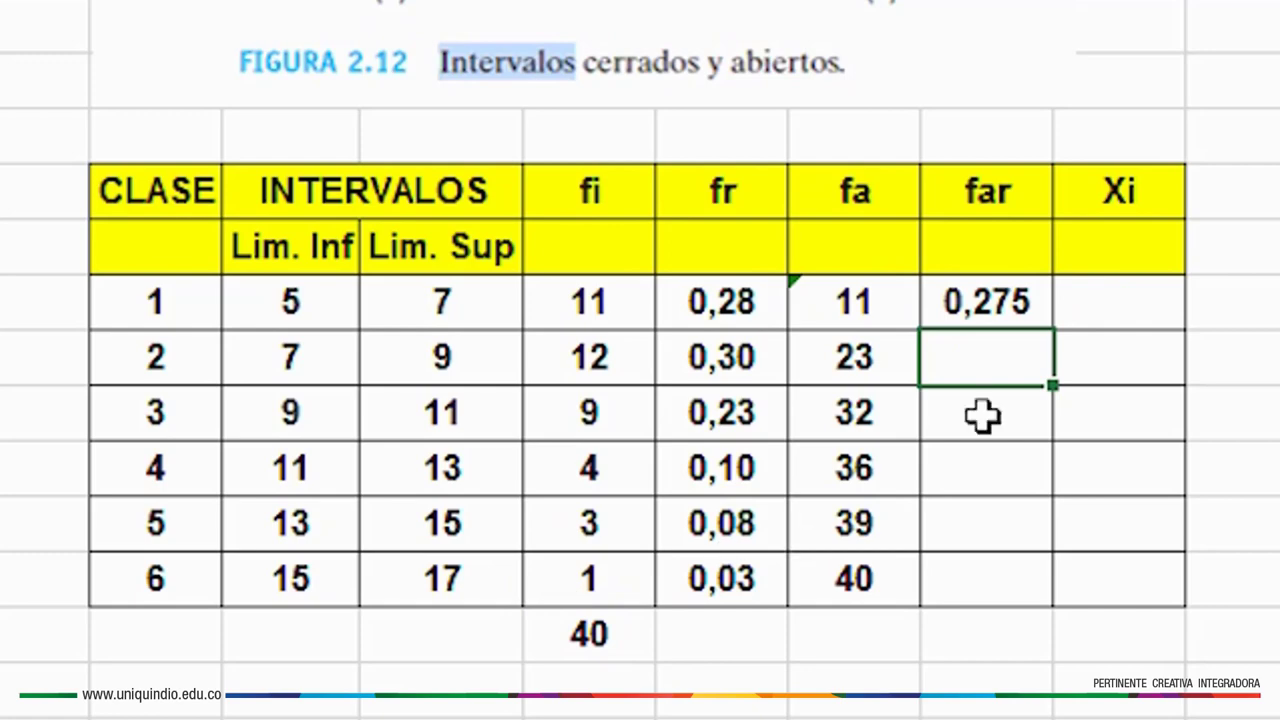
Format the far of class 1 with two decimals and copy its formula down through class 6
{"action": "left_click", "coordinate": [1027, 298]}
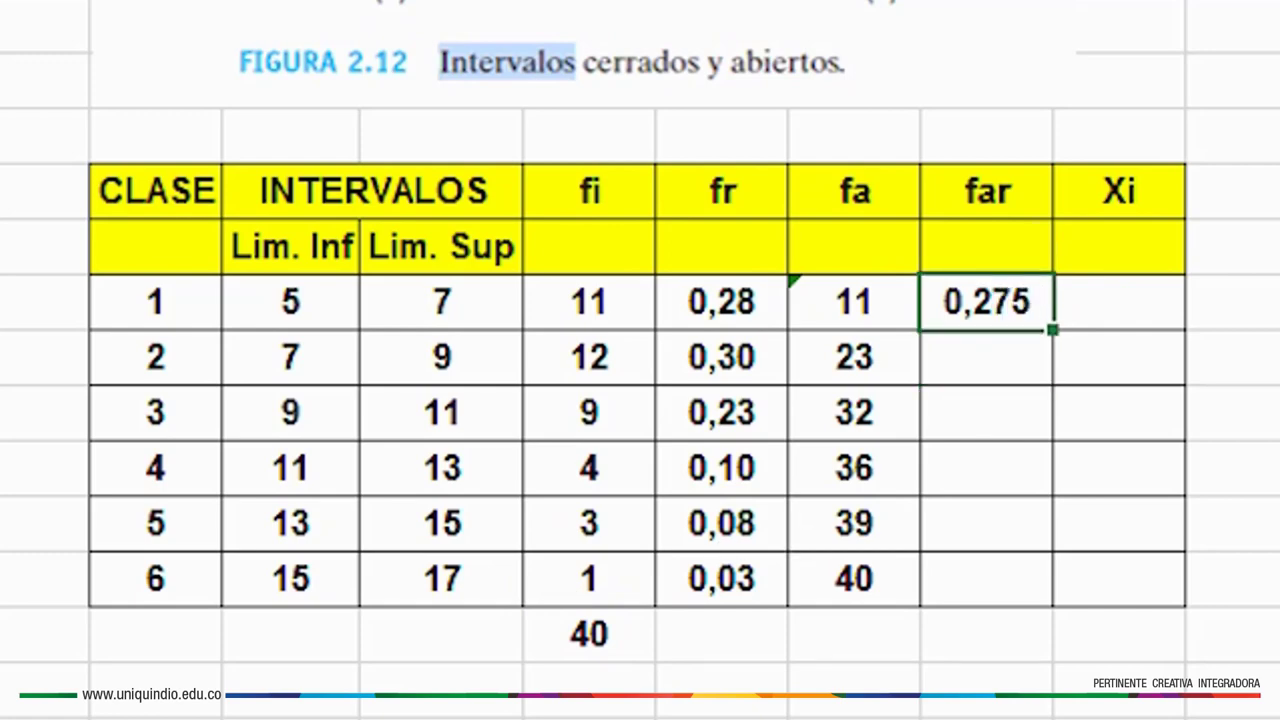
{"action": "key", "text": "ctrl+shift+1"}
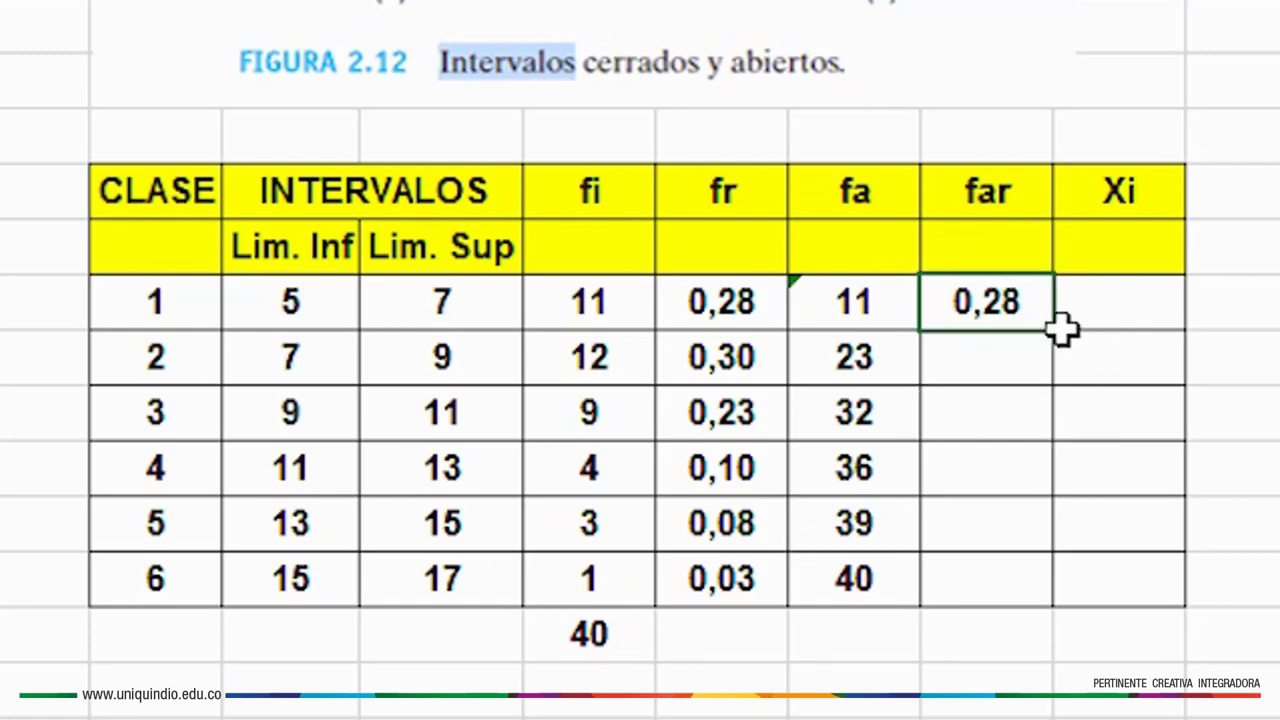
{"action": "left_click_drag", "start_coordinate": [1060, 330], "coordinate": [1006, 583]}
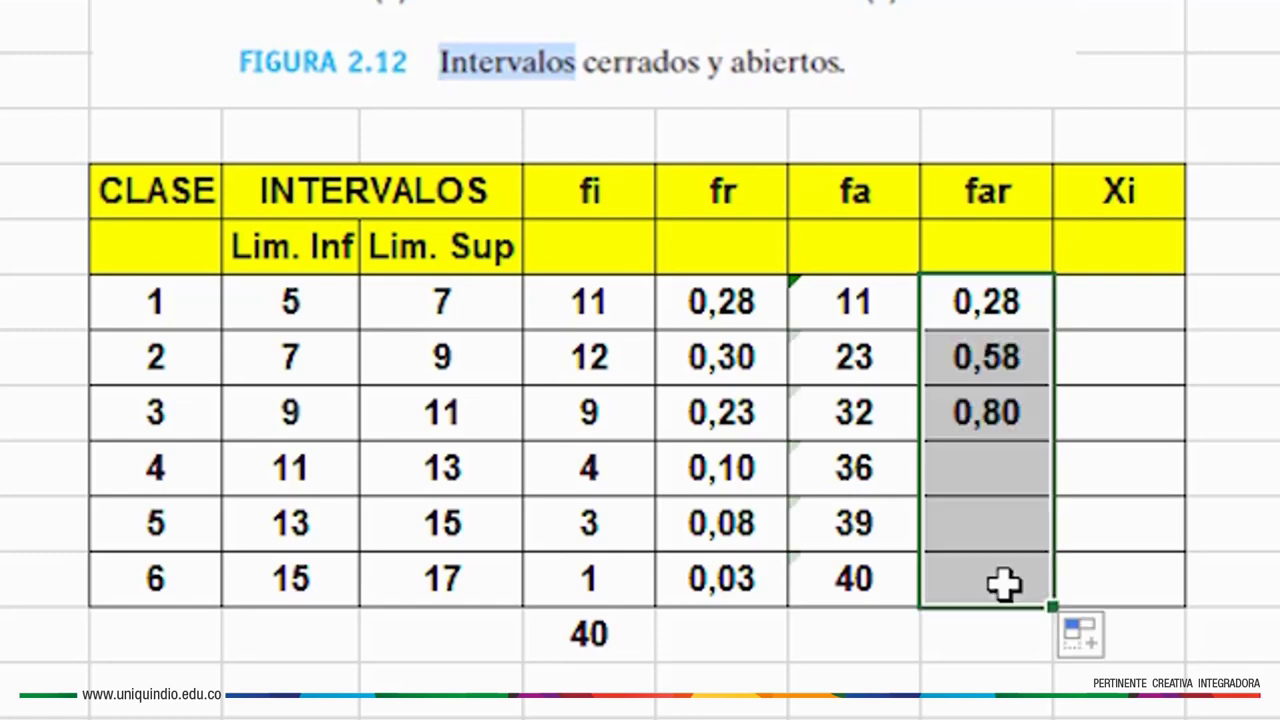
Calculate the class mark Xi of class 1 with =(M10+N10)/2 and copy its formula down through class 6
{"action": "left_click", "coordinate": [1146, 312]}
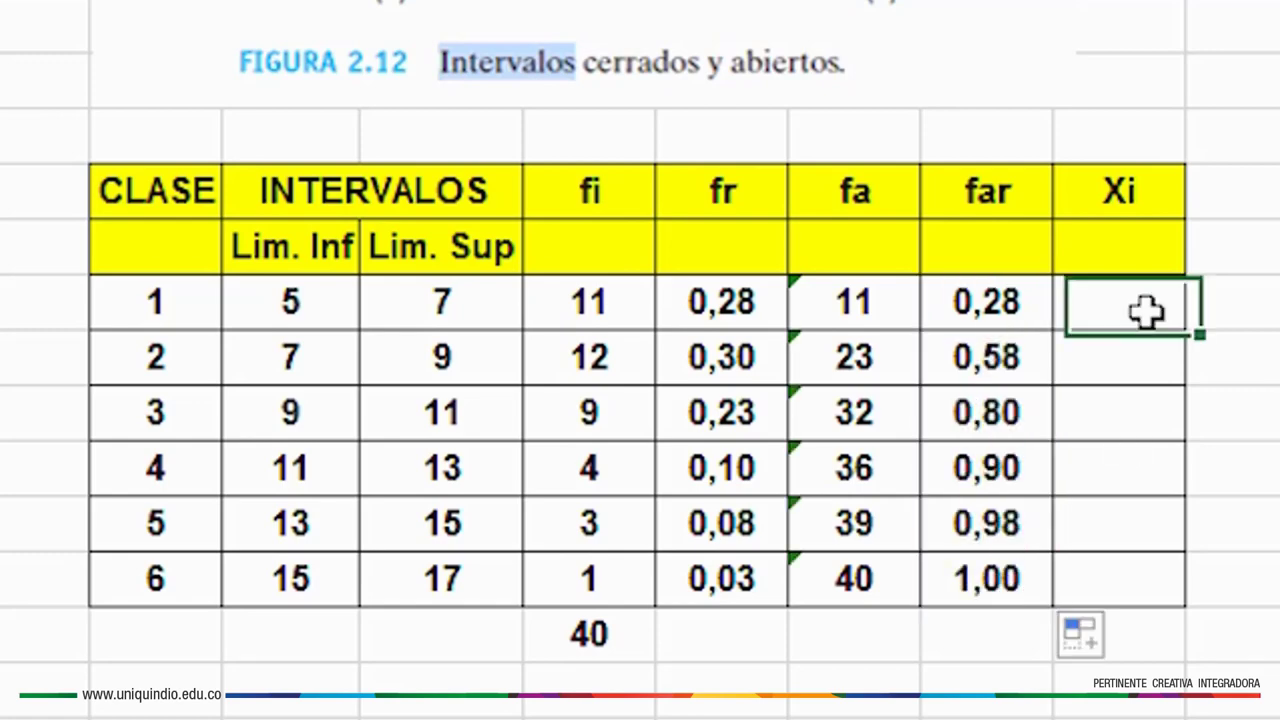
{"action": "type", "text": "=("}
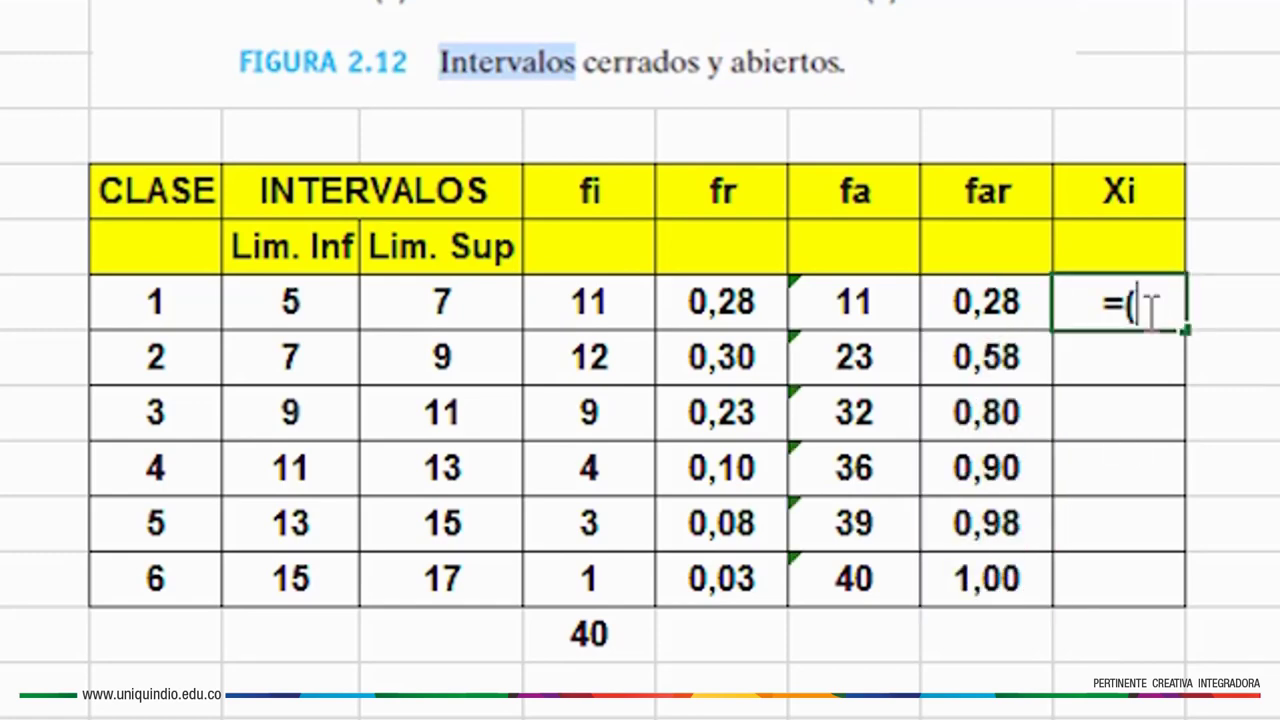
{"action": "left_click", "coordinate": [318, 309]}
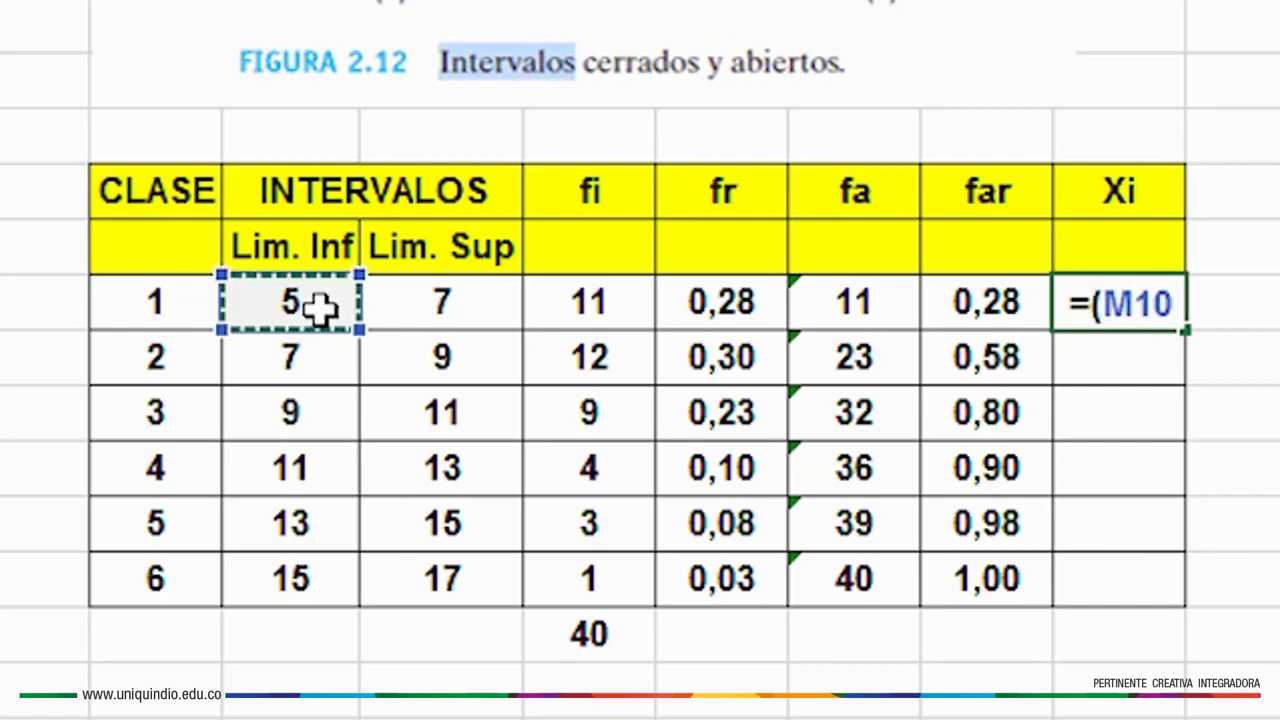
{"action": "type", "text": "+"}
{"action": "left_click", "coordinate": [421, 311]}
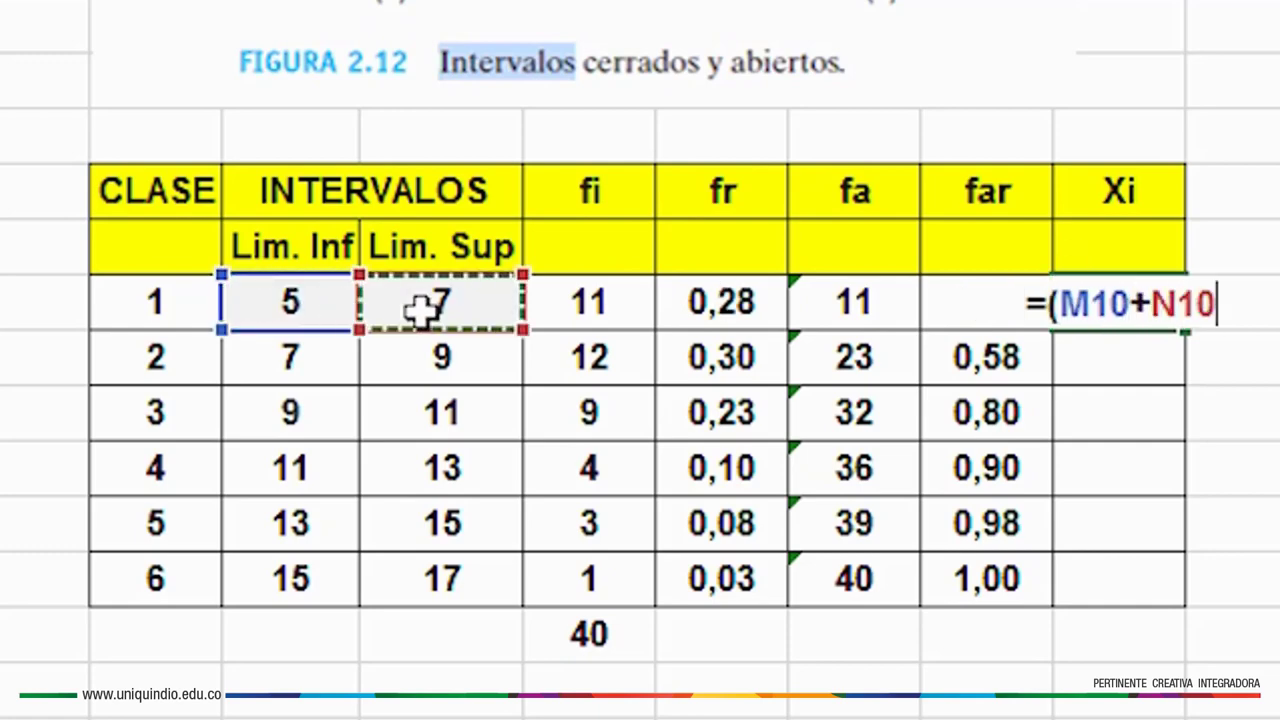
{"action": "type", "text": ")/"}
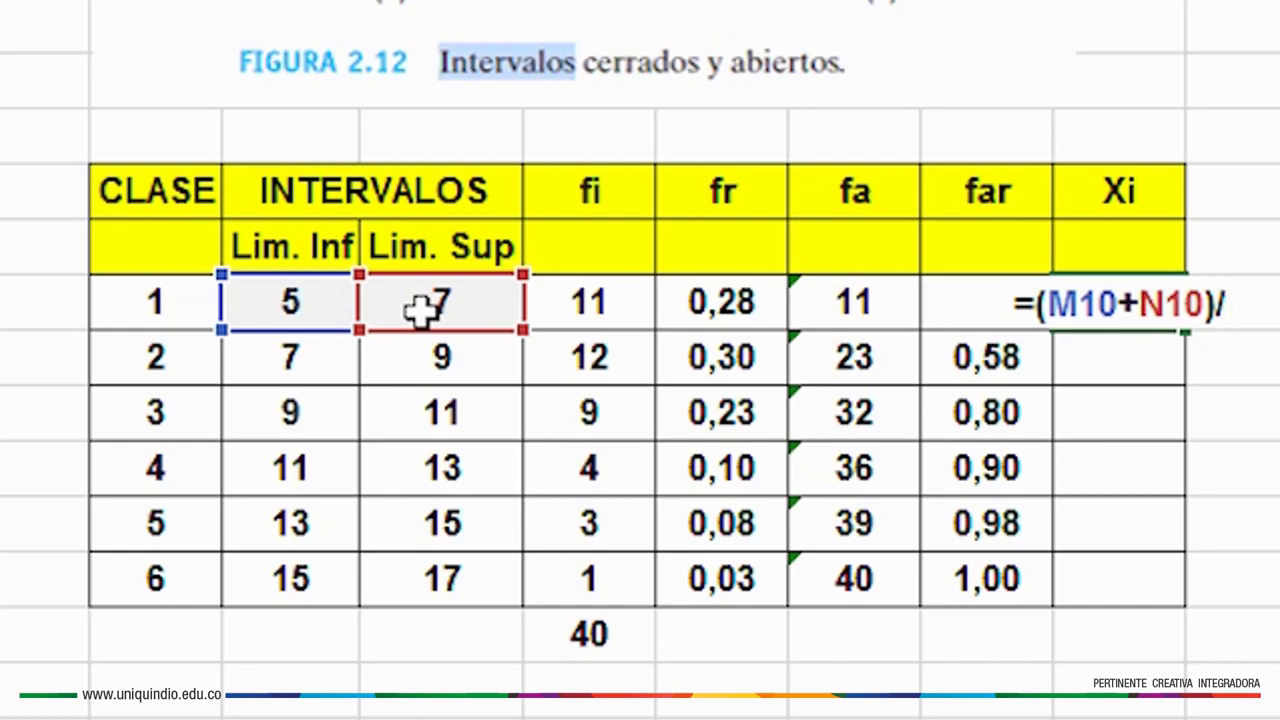
{"action": "type", "text": "2"}
{"action": "key", "text": "Return"}
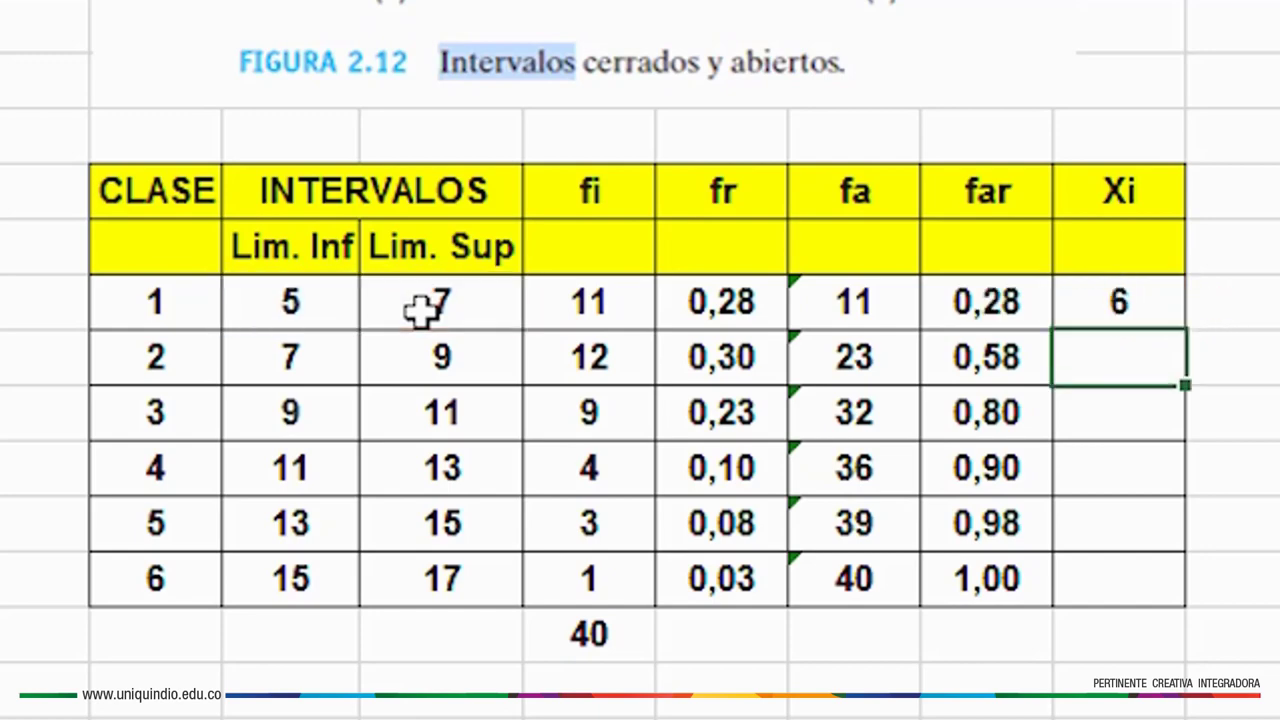
{"action": "left_click", "coordinate": [1145, 305]}
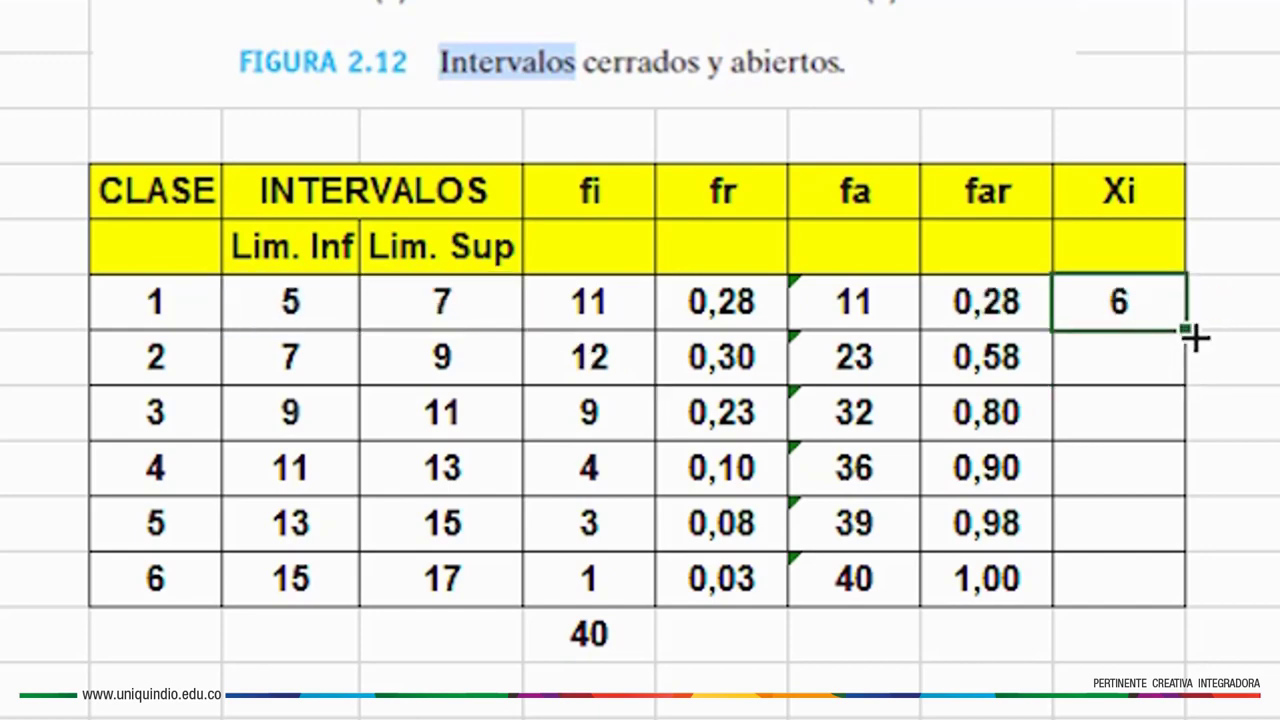
{"action": "left_click_drag", "start_coordinate": [1190, 327], "coordinate": [1154, 586]}
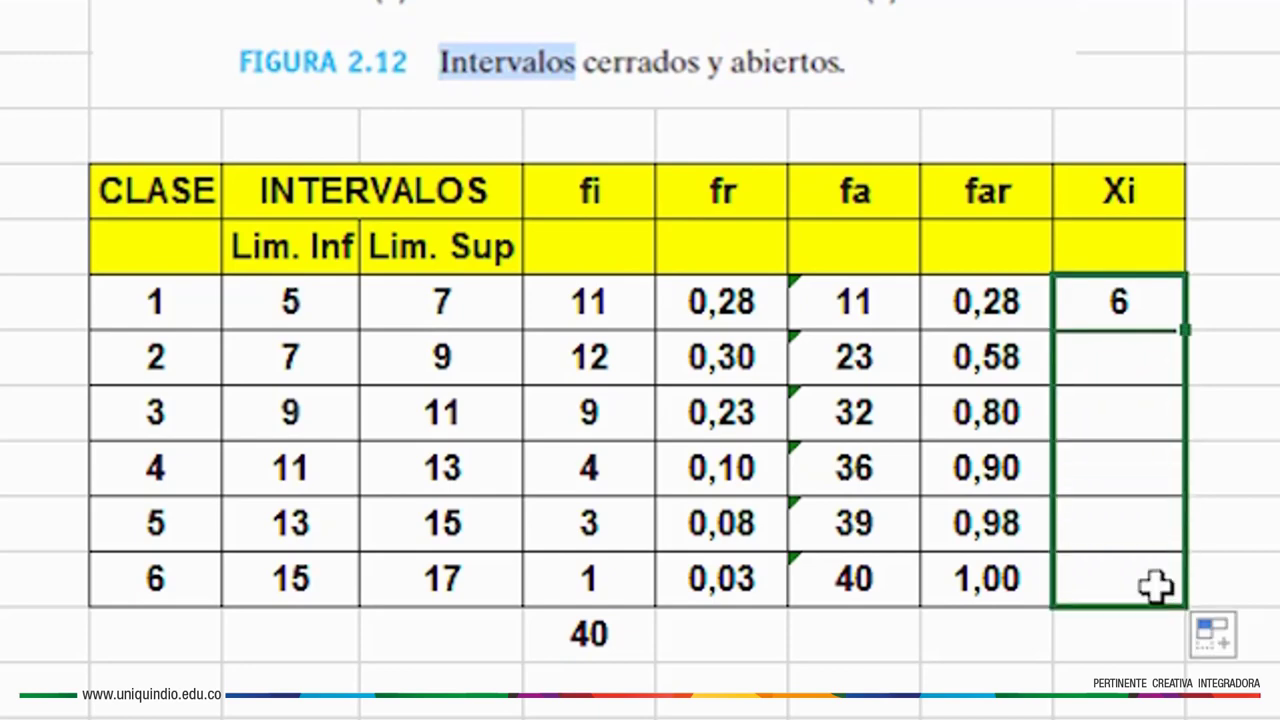